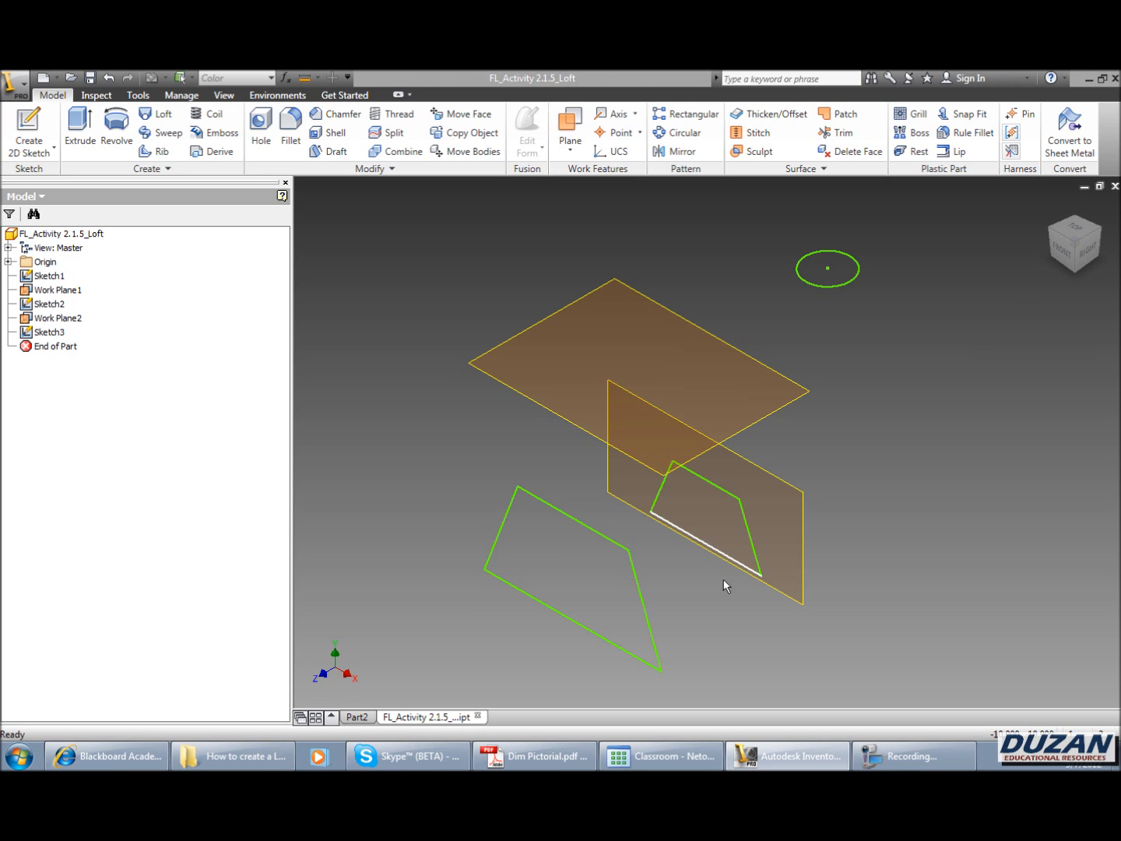
Review the loft example on the Blackboard activity page, then return to Inventor and inspect the three profiles from another angle.
left_click(121, 760)
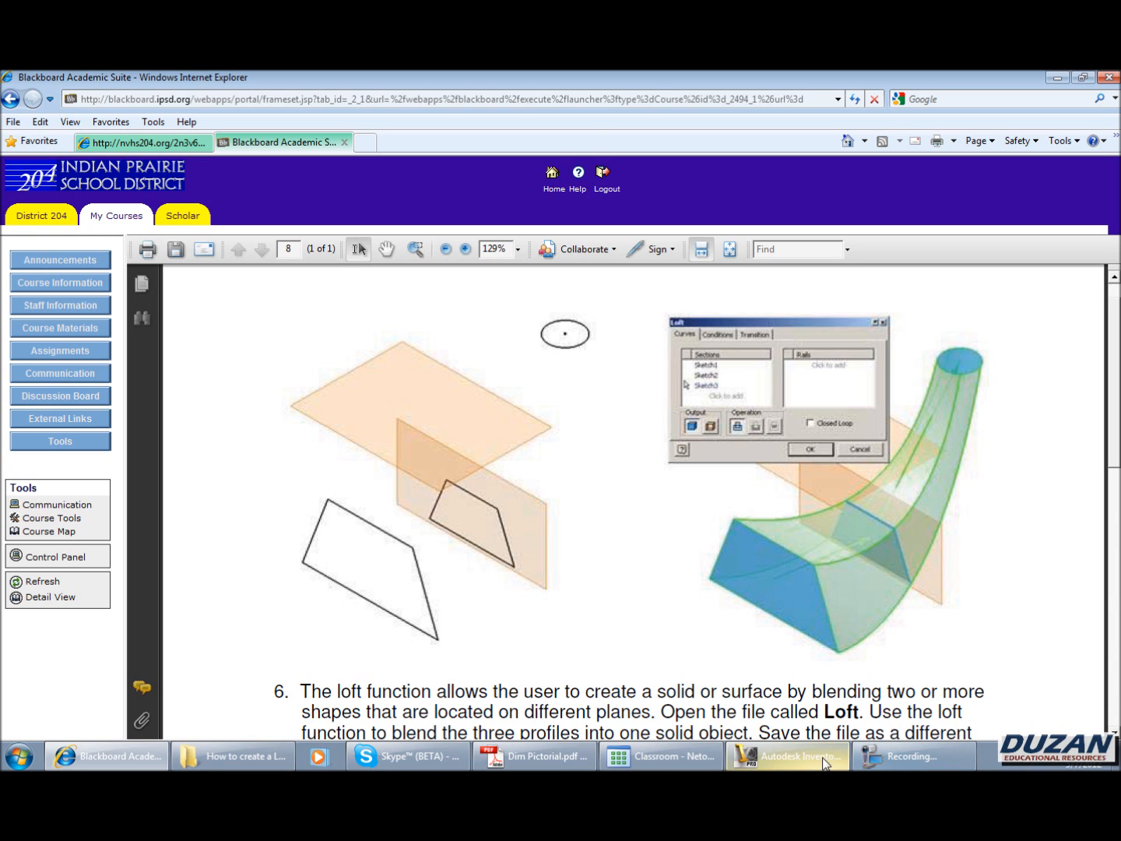
left_click(787, 755)
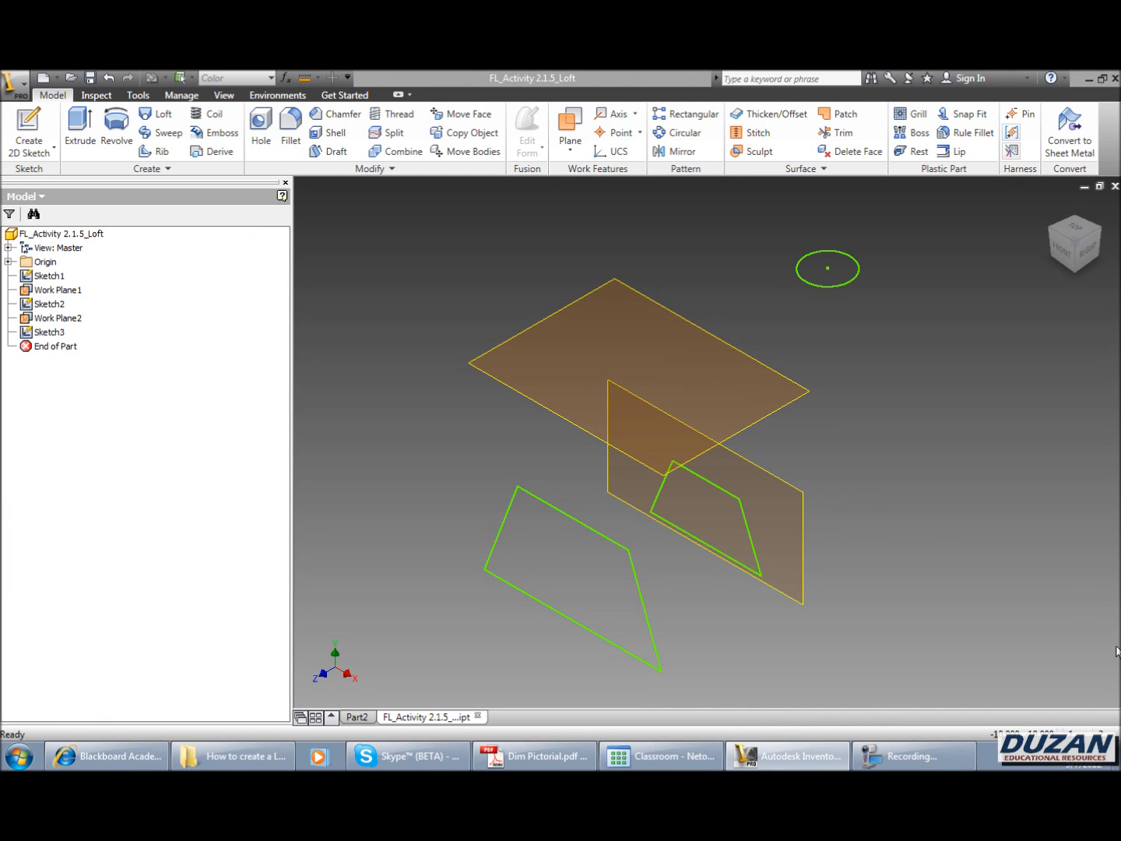
right_click(1105, 266)
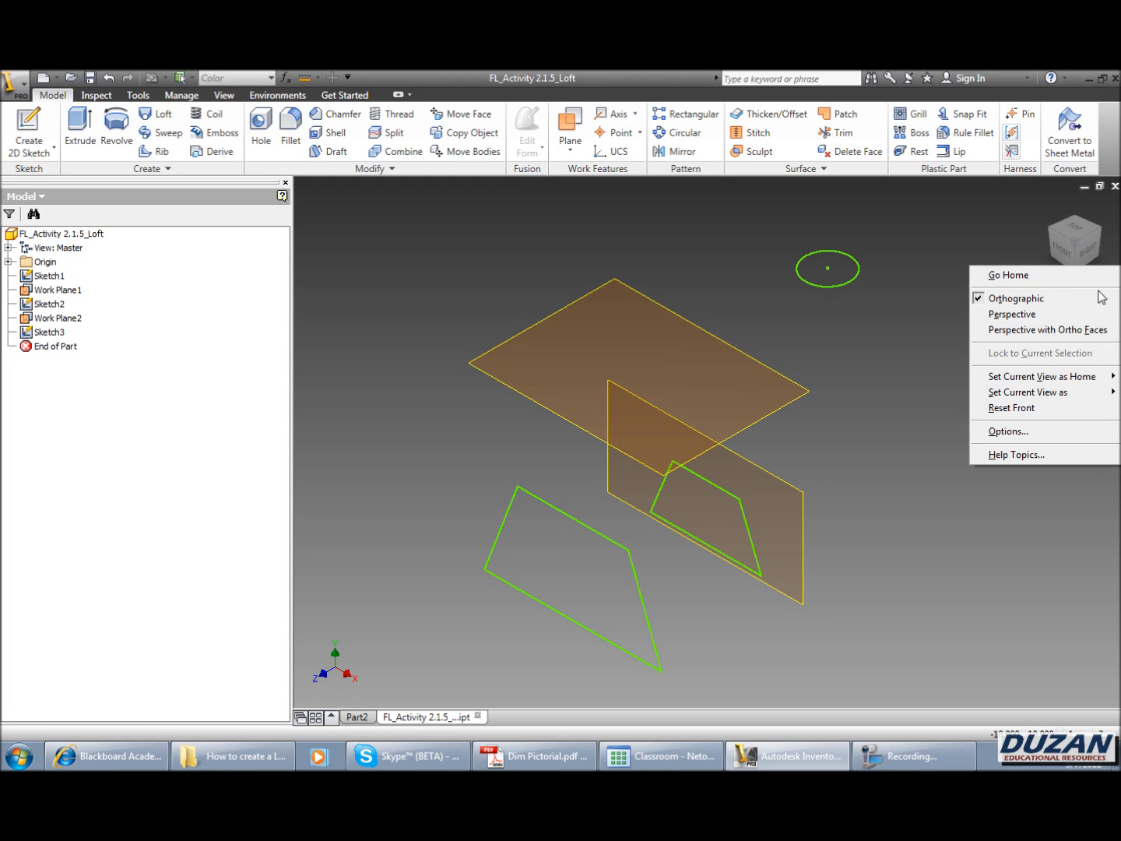
left_click(1102, 298)
left_click(1107, 378)
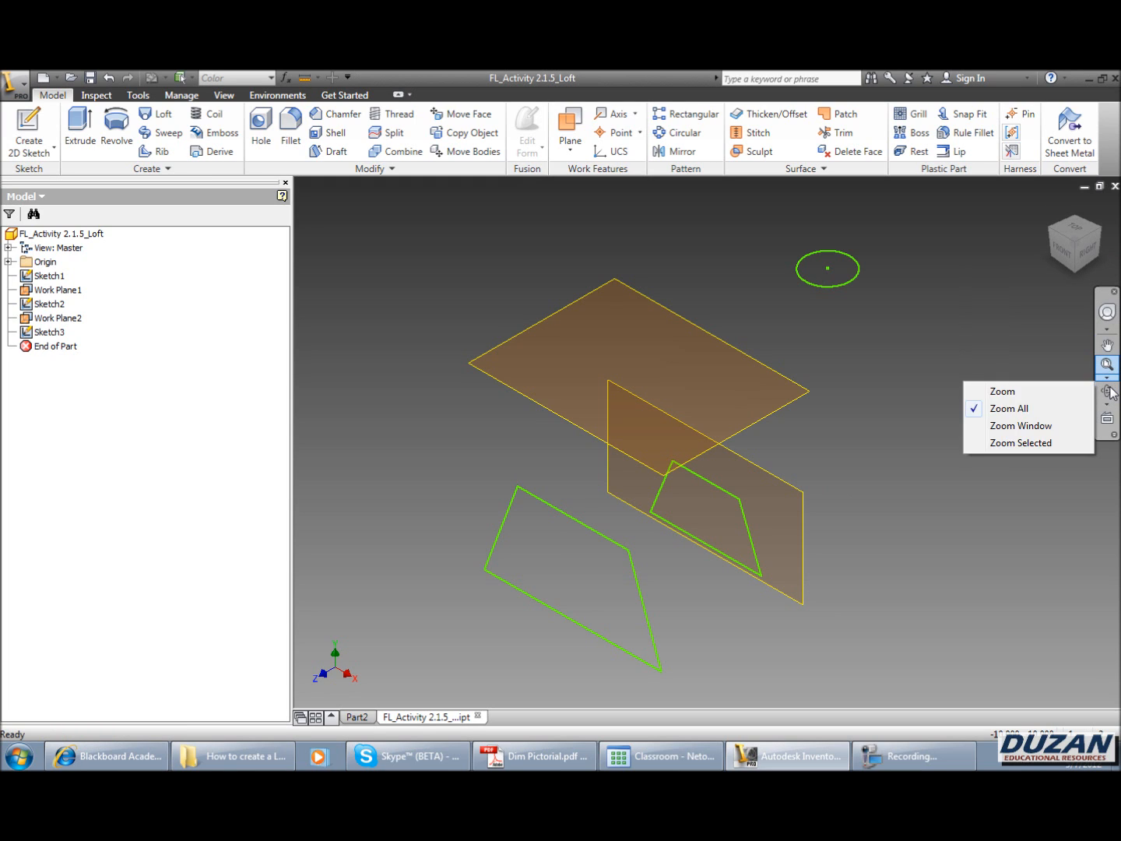
left_click(1107, 390)
mouse_move(871, 482)
left_mouse_down()
mouse_move(731, 418)
mouse_move(830, 468)
mouse_move(831, 514)
mouse_move(857, 537)
mouse_move(823, 413)
left_mouse_up()
key("F2")
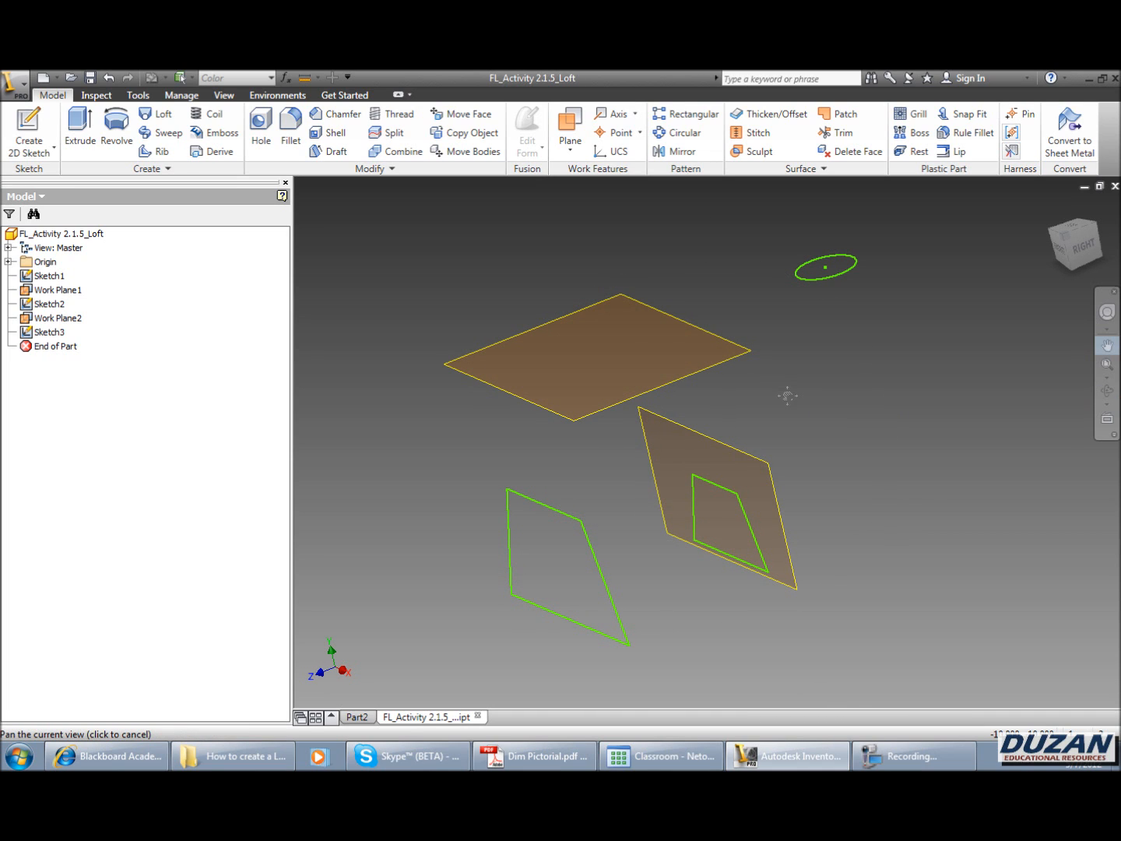
key("Escape")
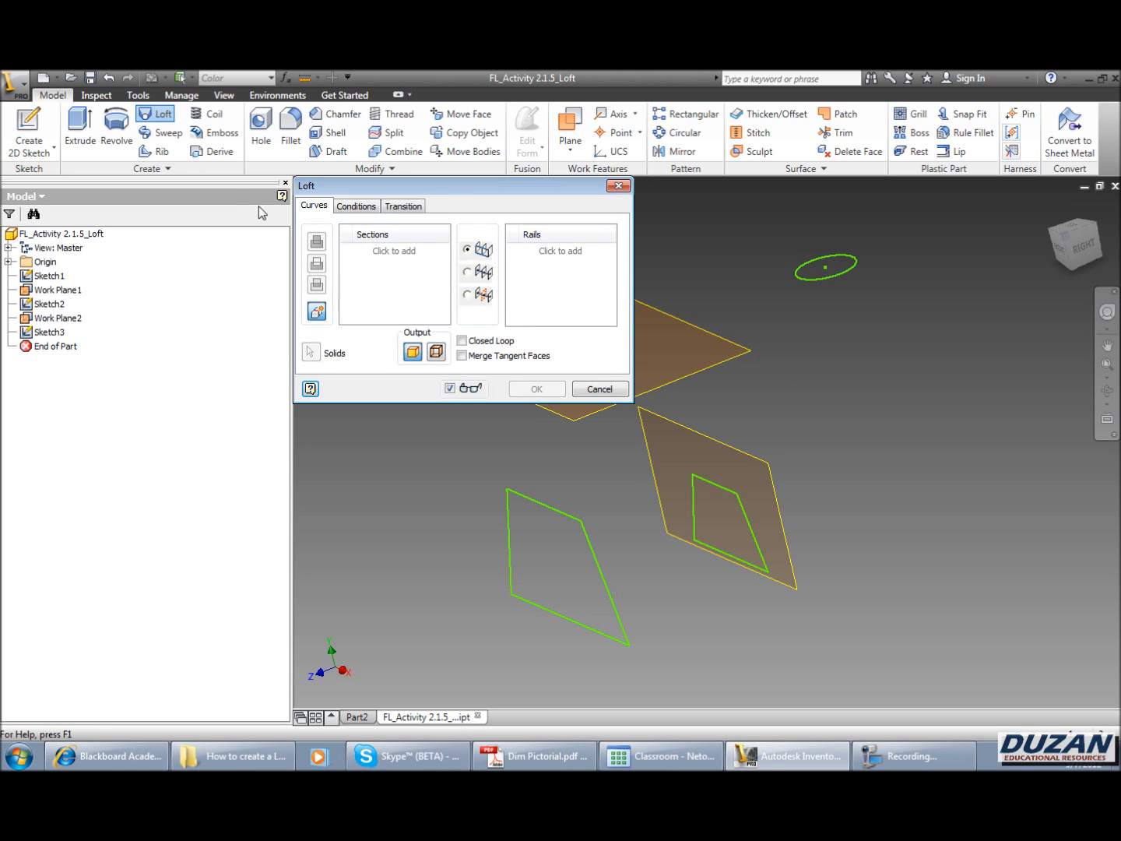
Loft a solid through Sketch1, Sketch2 and the circle of Sketch3, and inspect the resulting body.
left_click(559, 513)
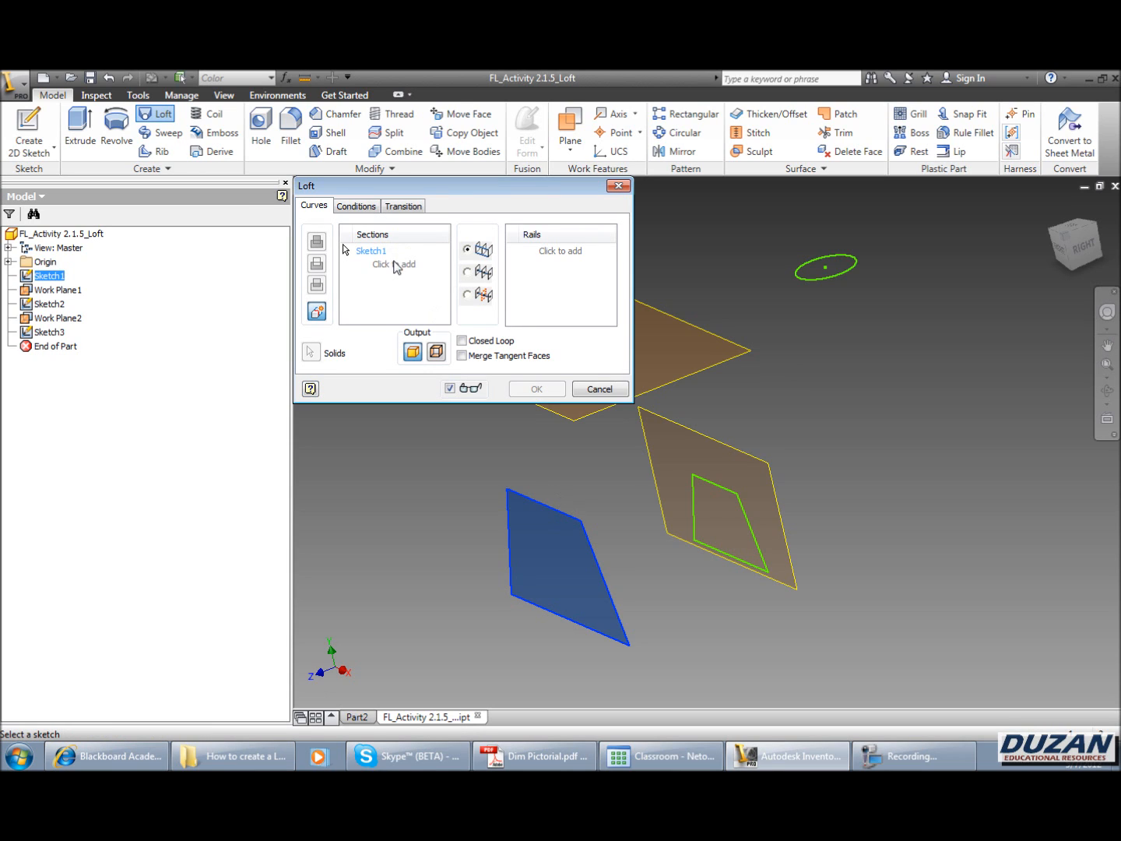
left_click(694, 476)
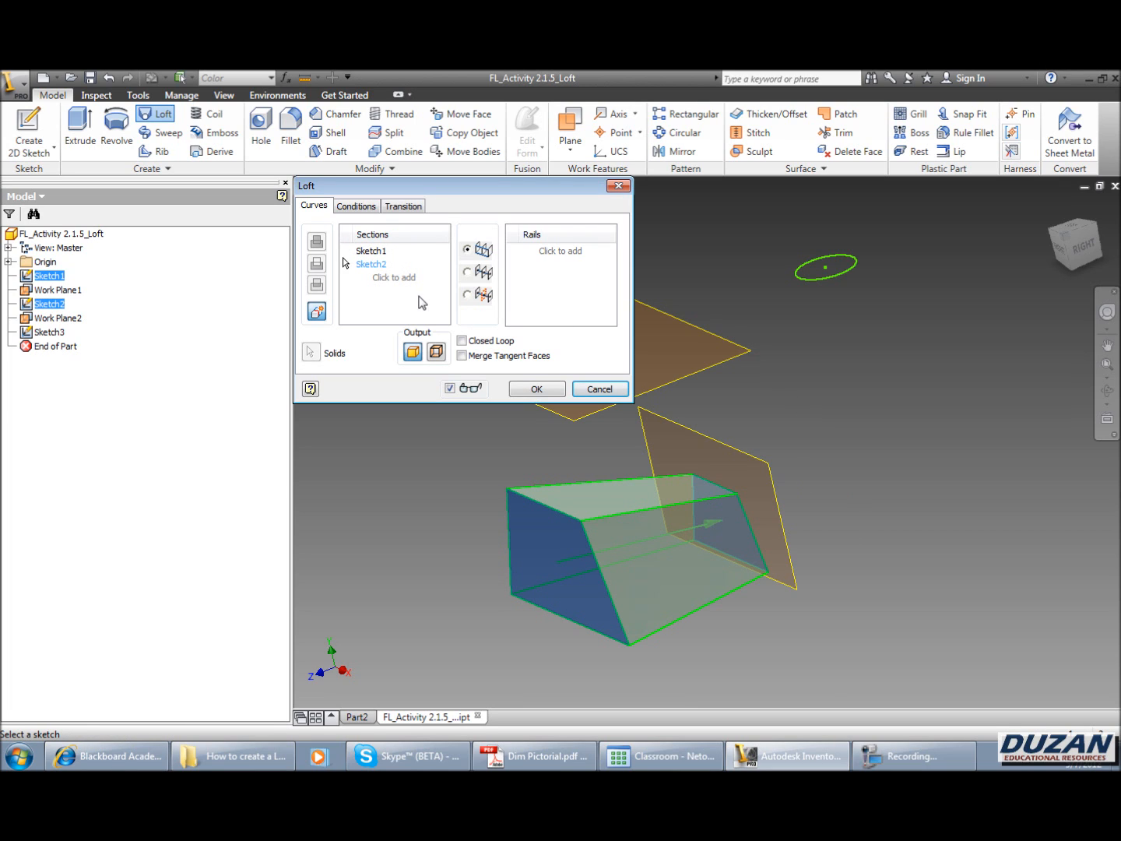
left_click(404, 278)
left_click(835, 272)
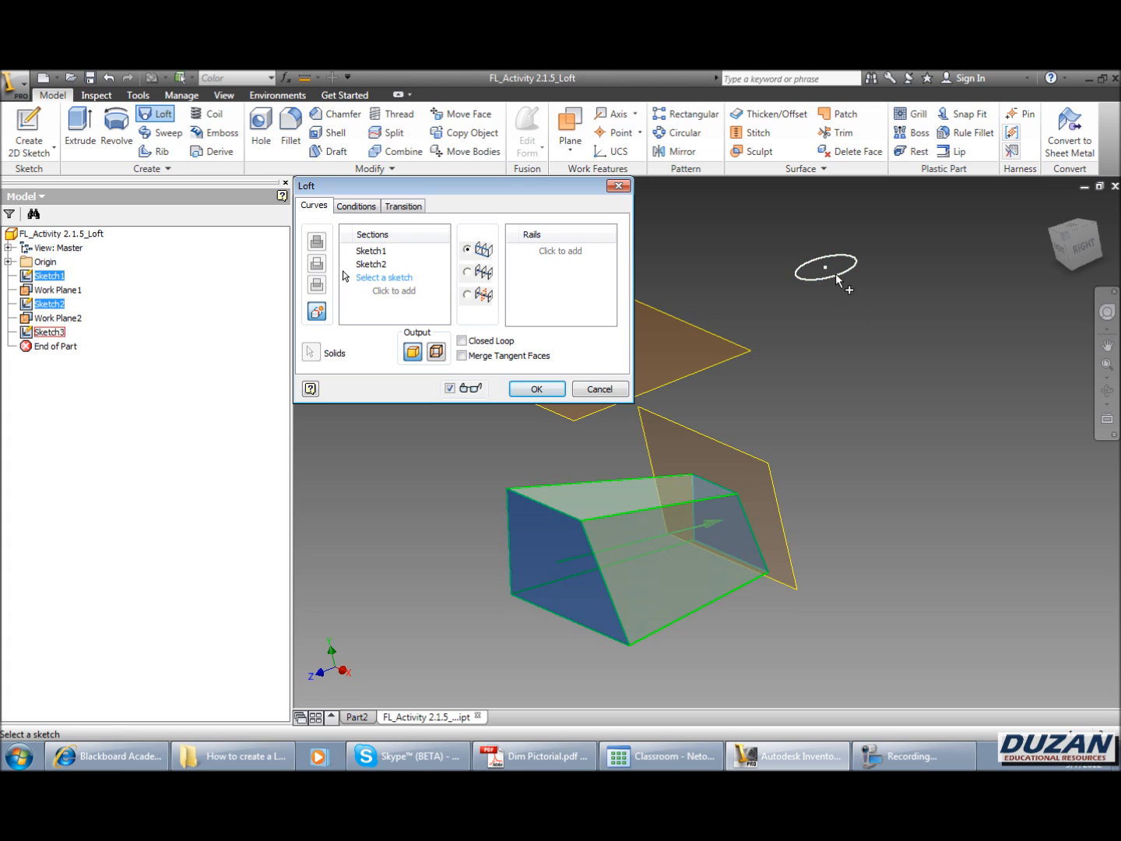
left_click(549, 389)
left_click(1107, 391)
left_click_drag(787, 459, 913, 632)
right_click(914, 634)
left_click(917, 551)
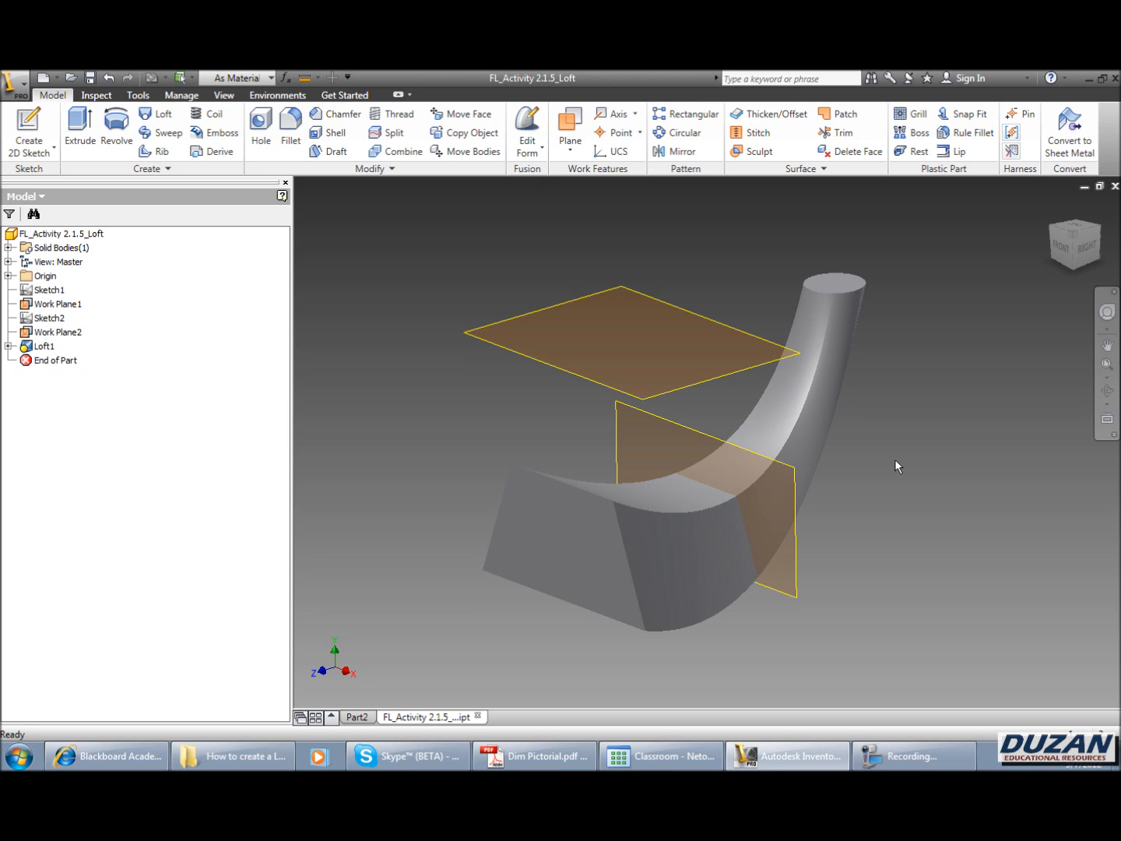
In Part2, sketch a circle about 0.89 in in diameter centred on the origin and finish the sketch.
left_click(356, 717)
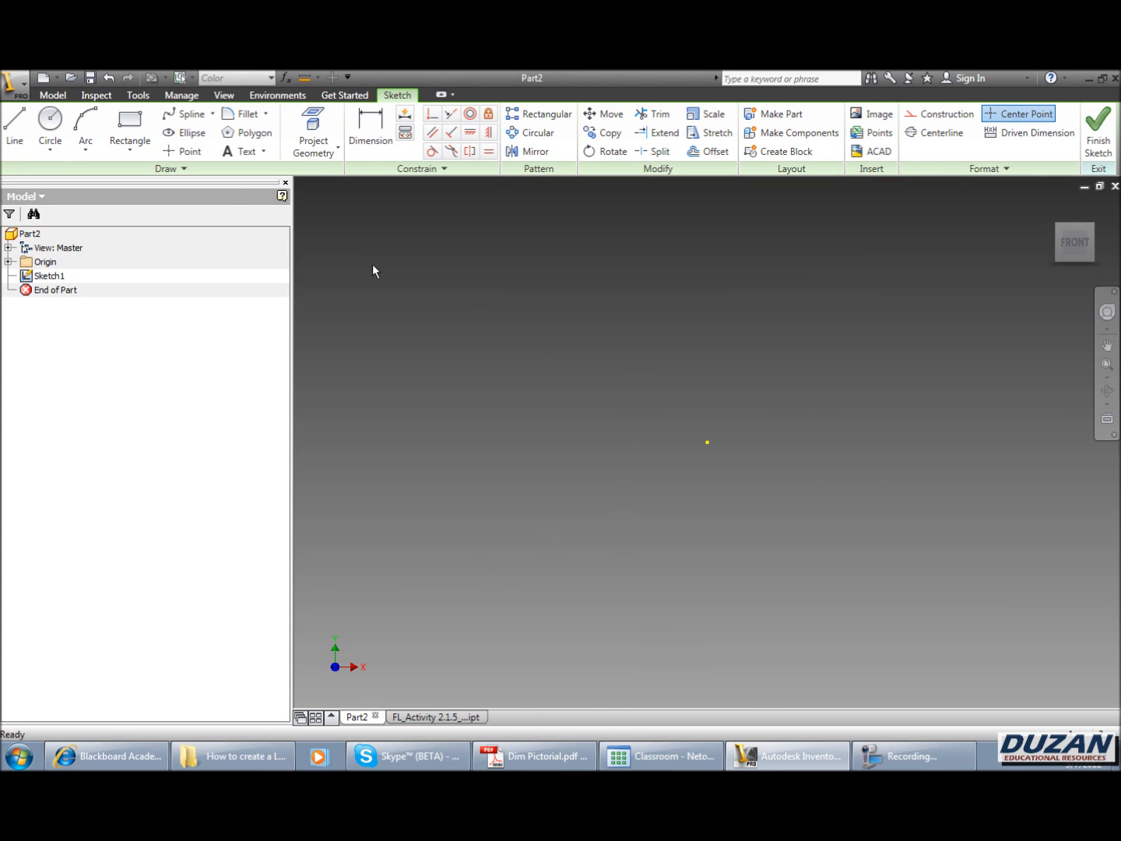
left_click(50, 124)
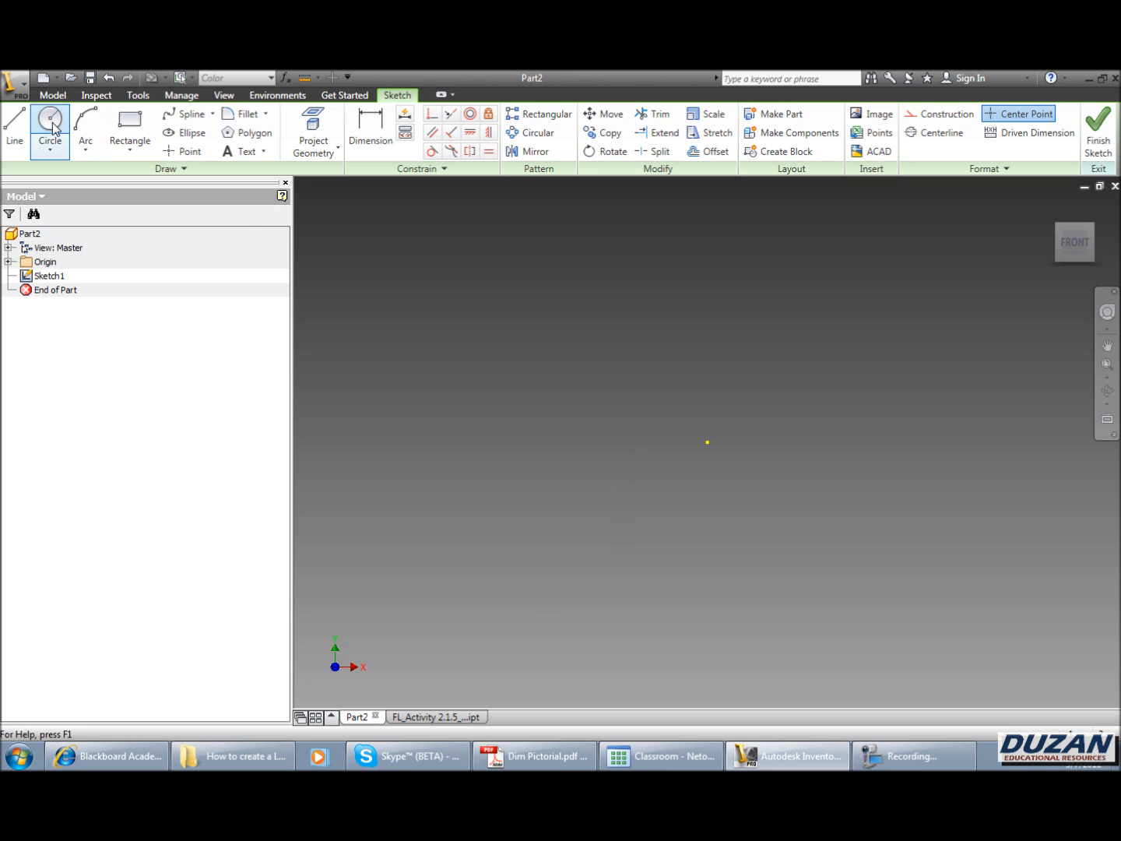
left_click(707, 441)
left_click(705, 348)
right_click(522, 277)
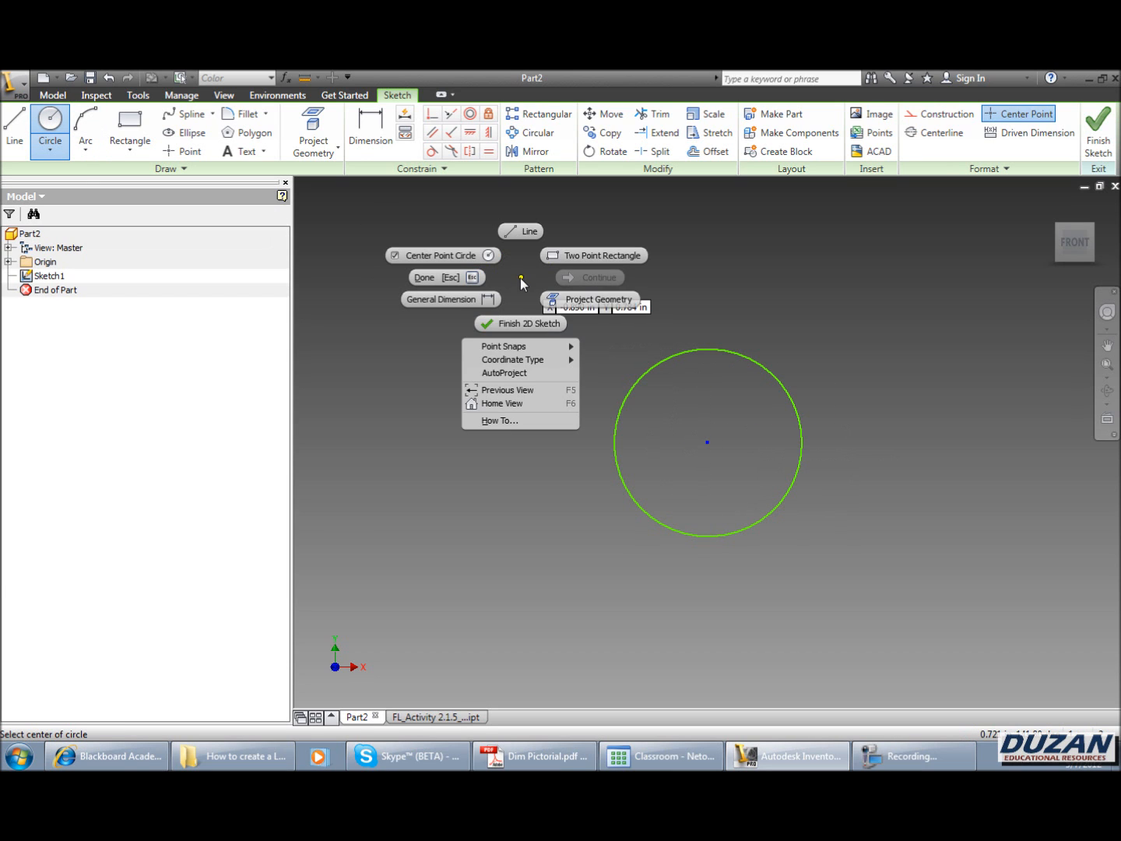
left_click(522, 323)
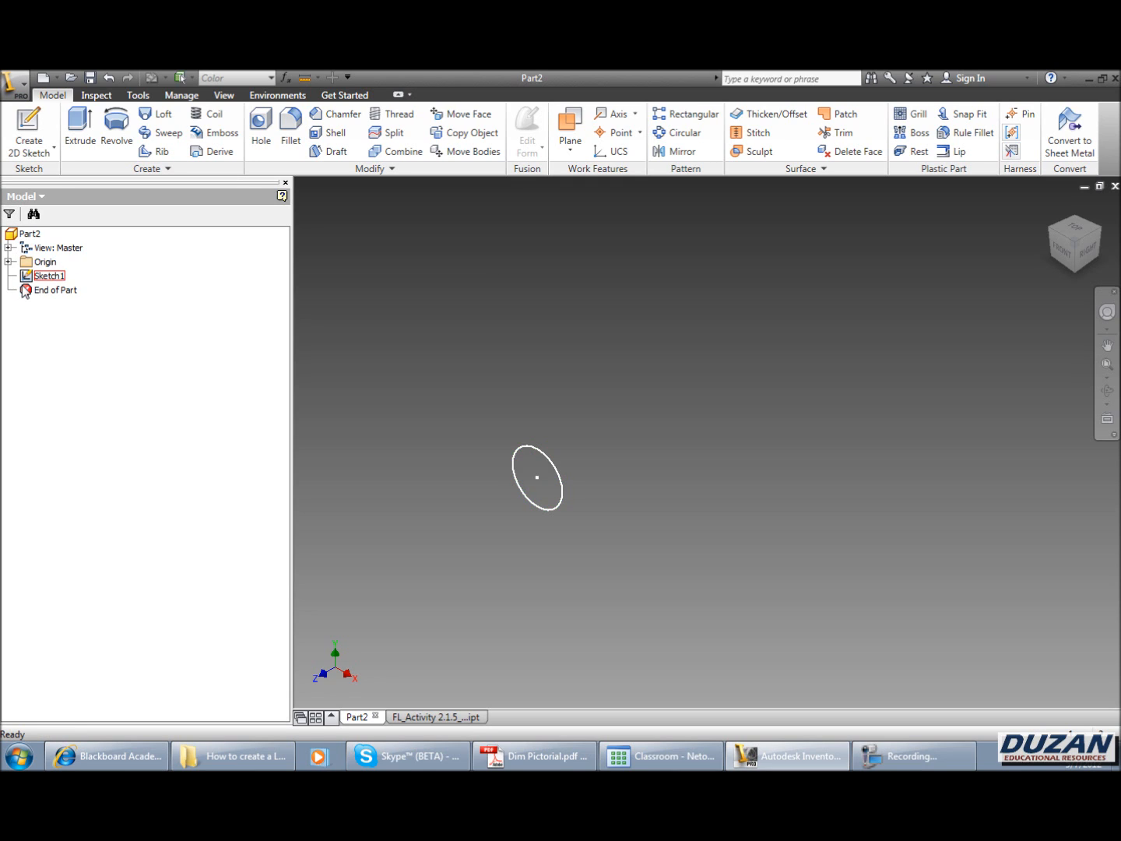
Turn on the visibility of the origin's XY plane.
left_click(7, 262)
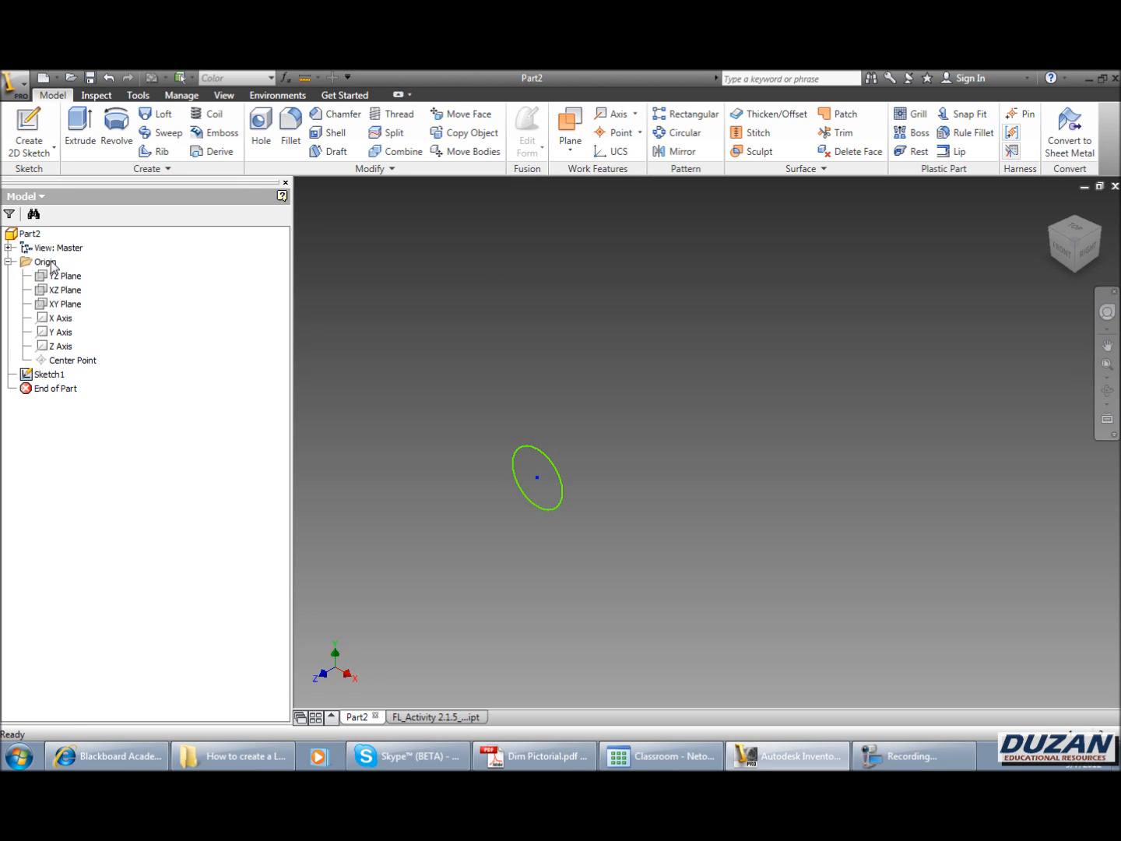
right_click(66, 305)
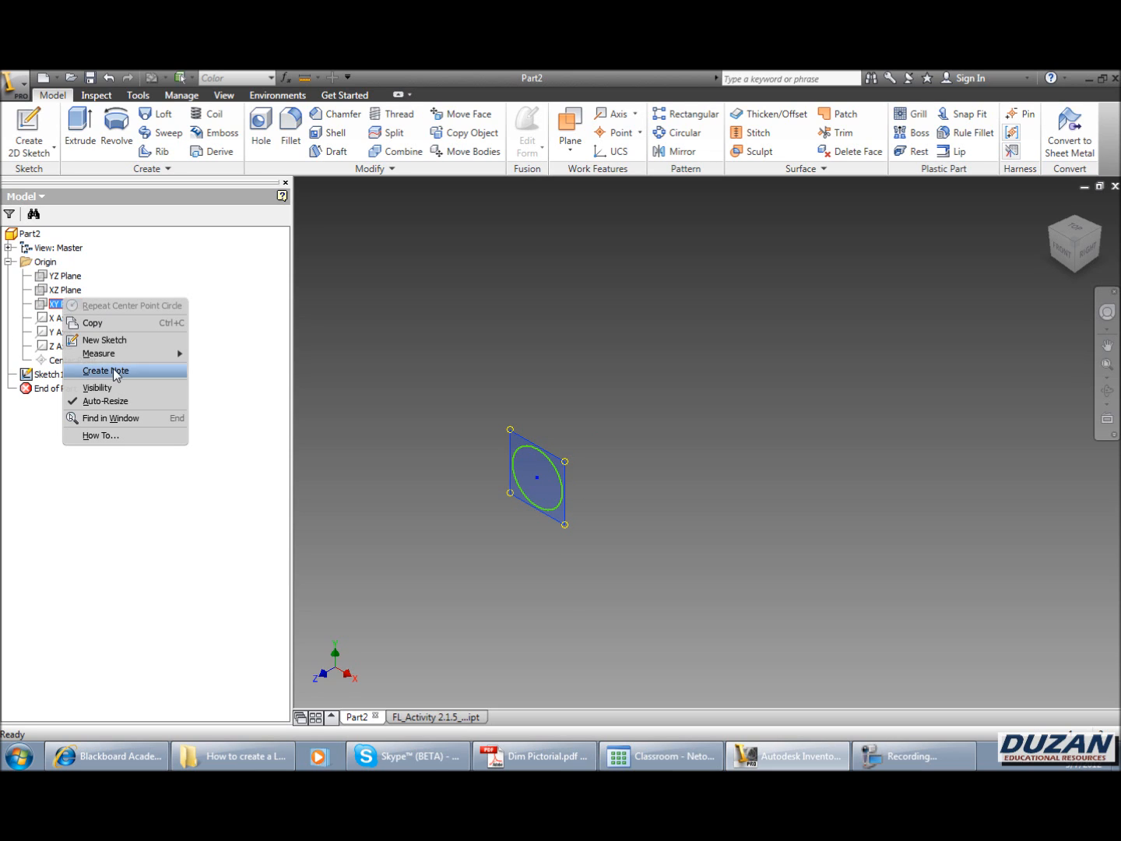
left_click(86, 387)
Create a work plane offset -2 in from the XY plane.
left_click(570, 129)
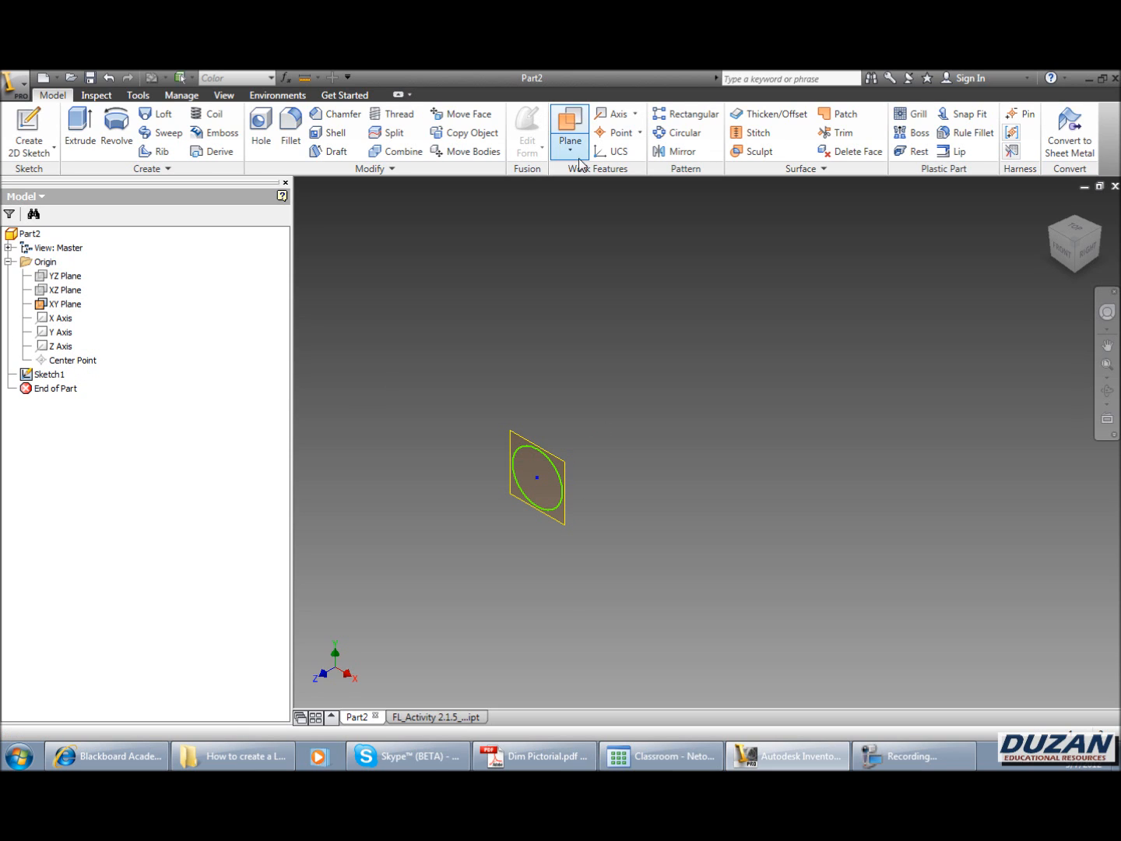
left_click_drag(557, 458, 636, 421)
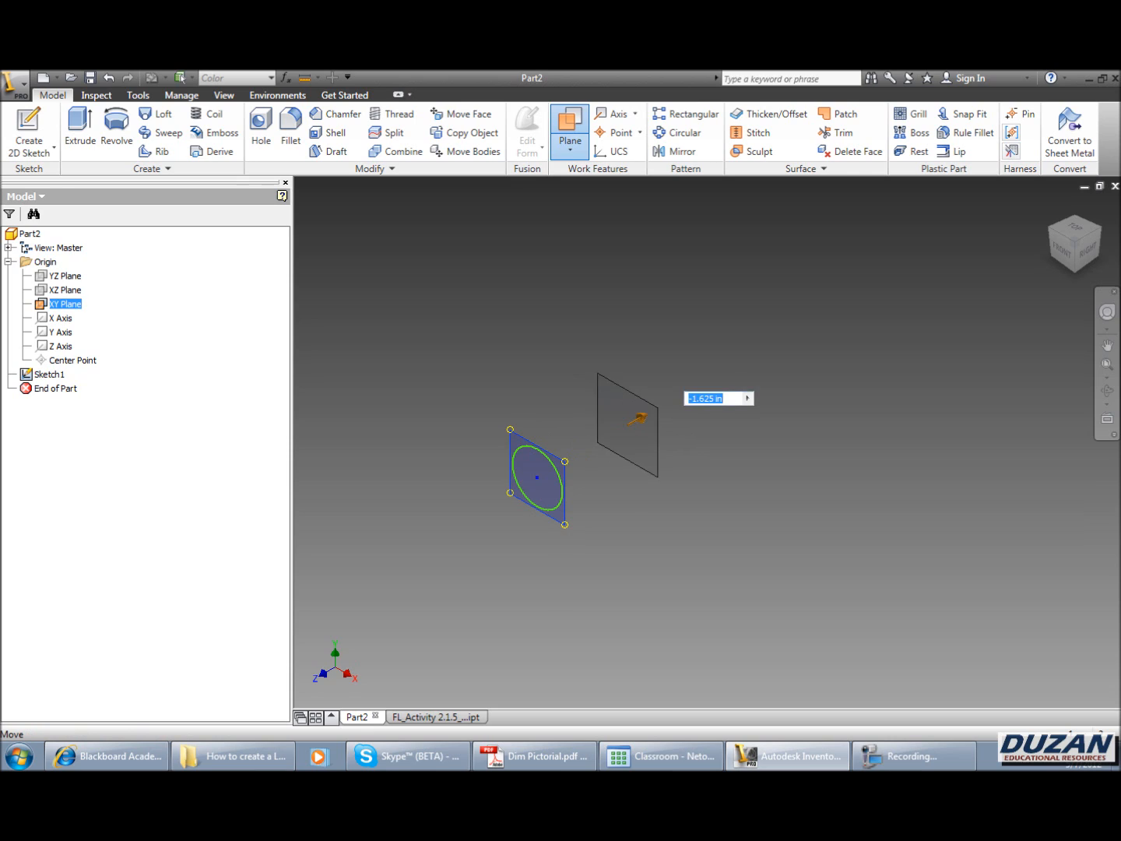
type("-2")
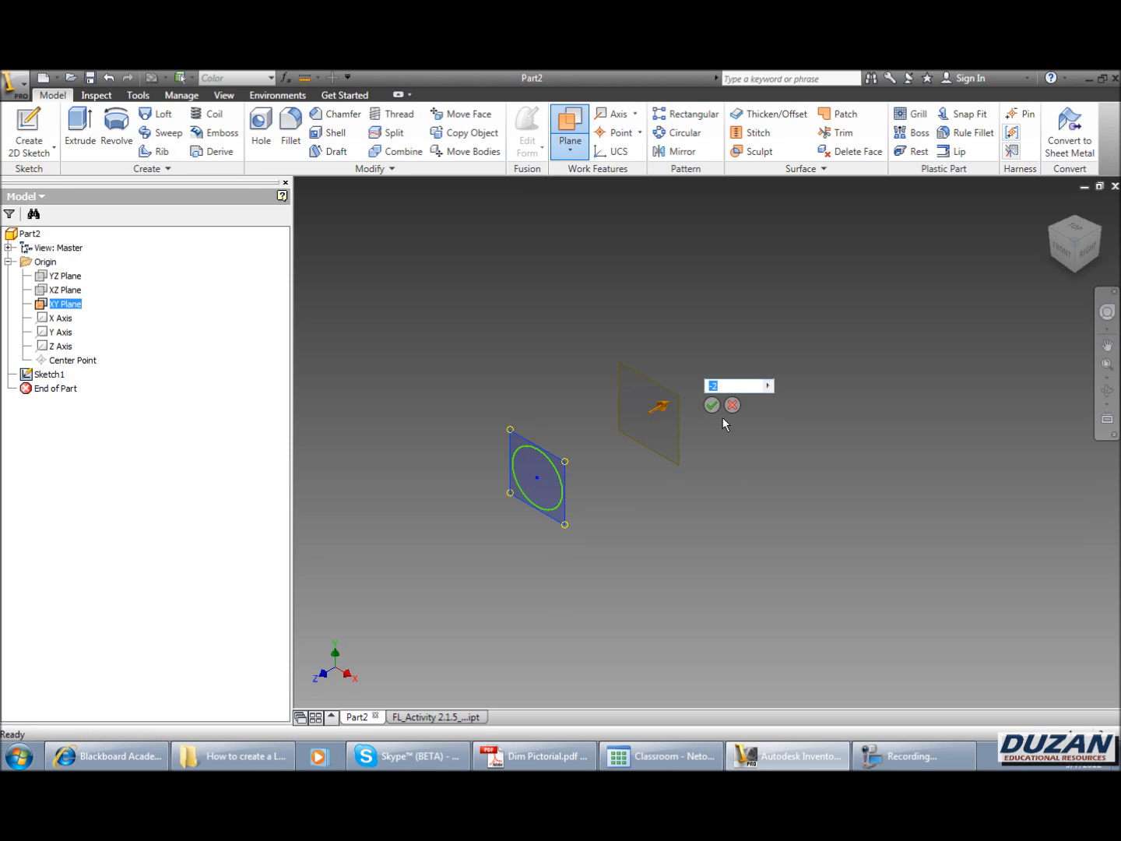
key("Return")
Create a second work plane offset -2 in from the first work plane.
left_click(570, 125)
left_click_drag(671, 393, 751, 359)
type("-")
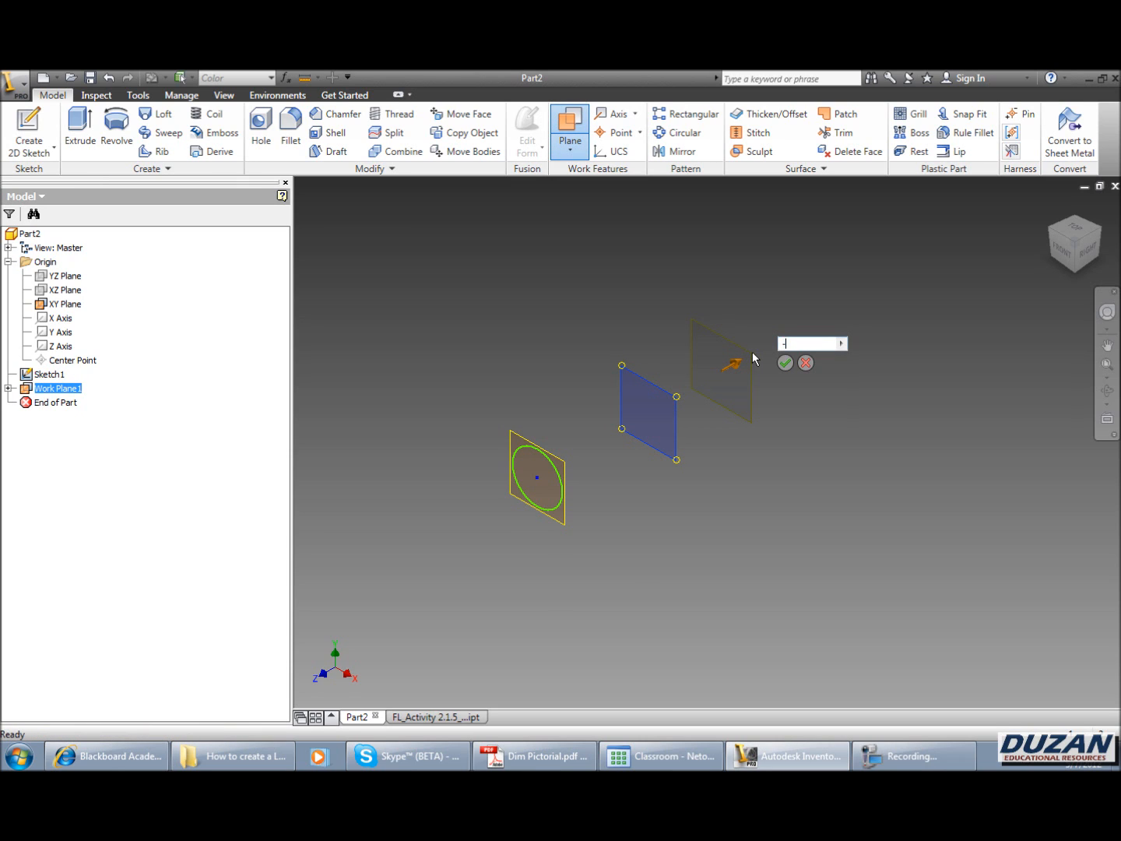
type("2")
left_click(785, 363)
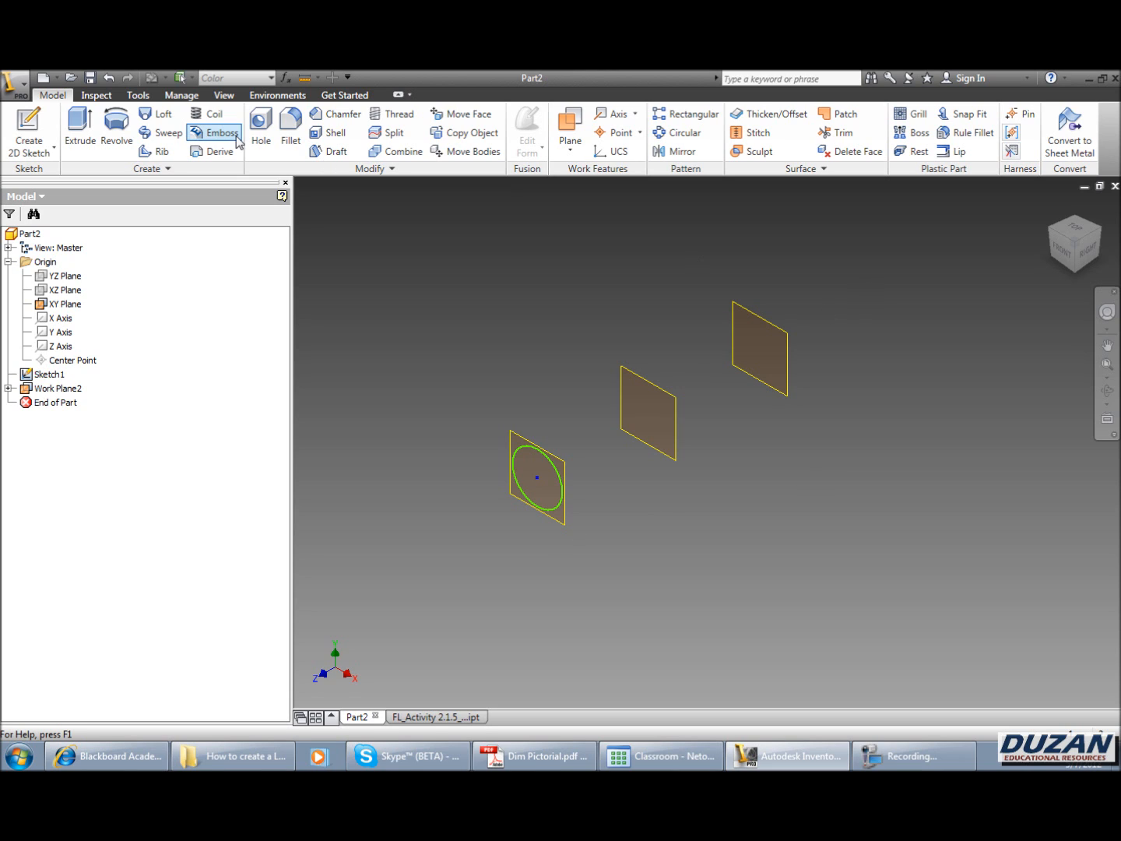
On the middle work plane, sketch a square of four lines about 0.89 in long around the circle and finish the sketch.
left_click(29, 132)
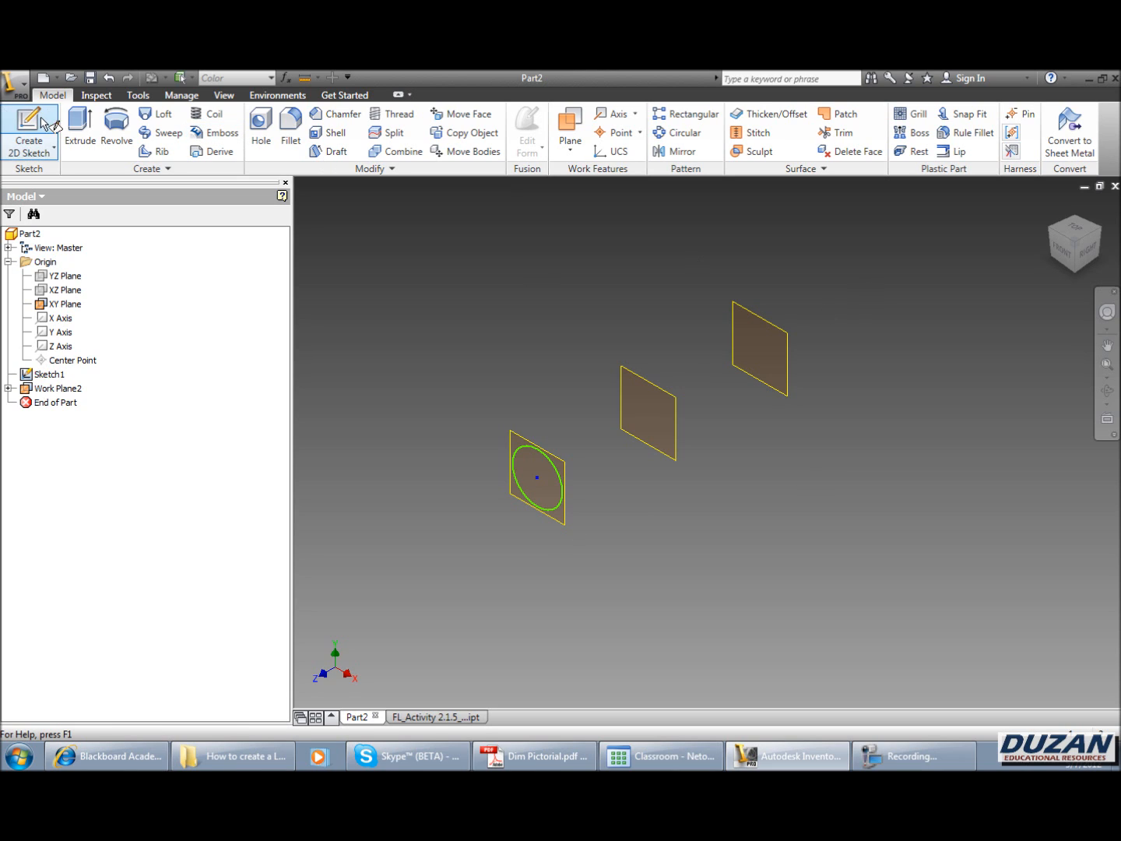
left_click(648, 380)
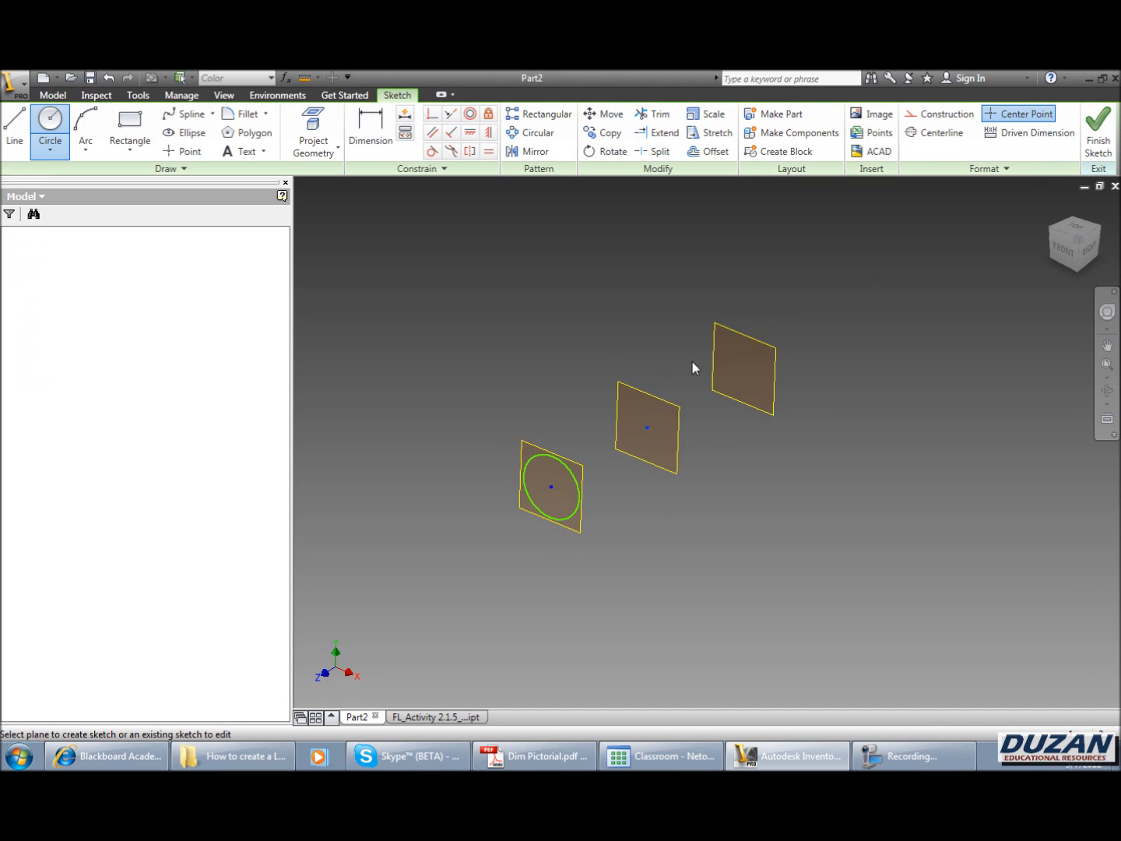
left_click(314, 132)
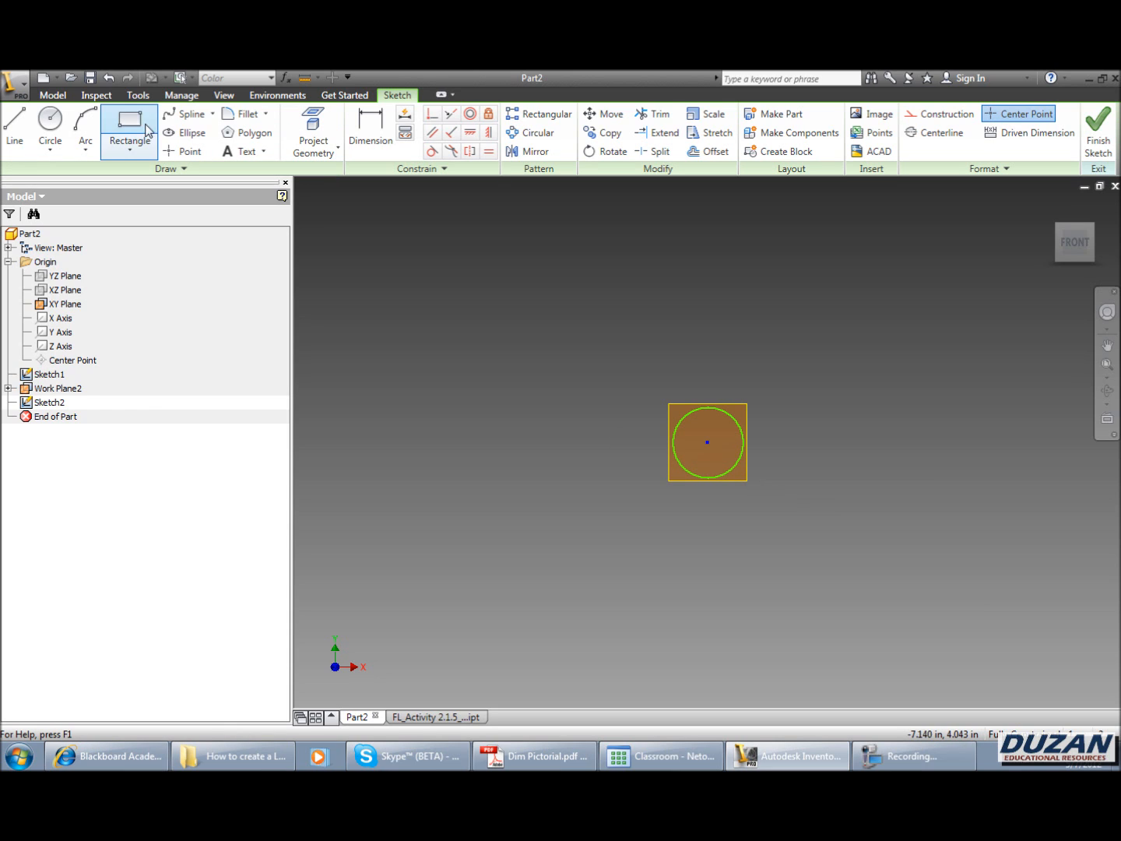
left_click(14, 128)
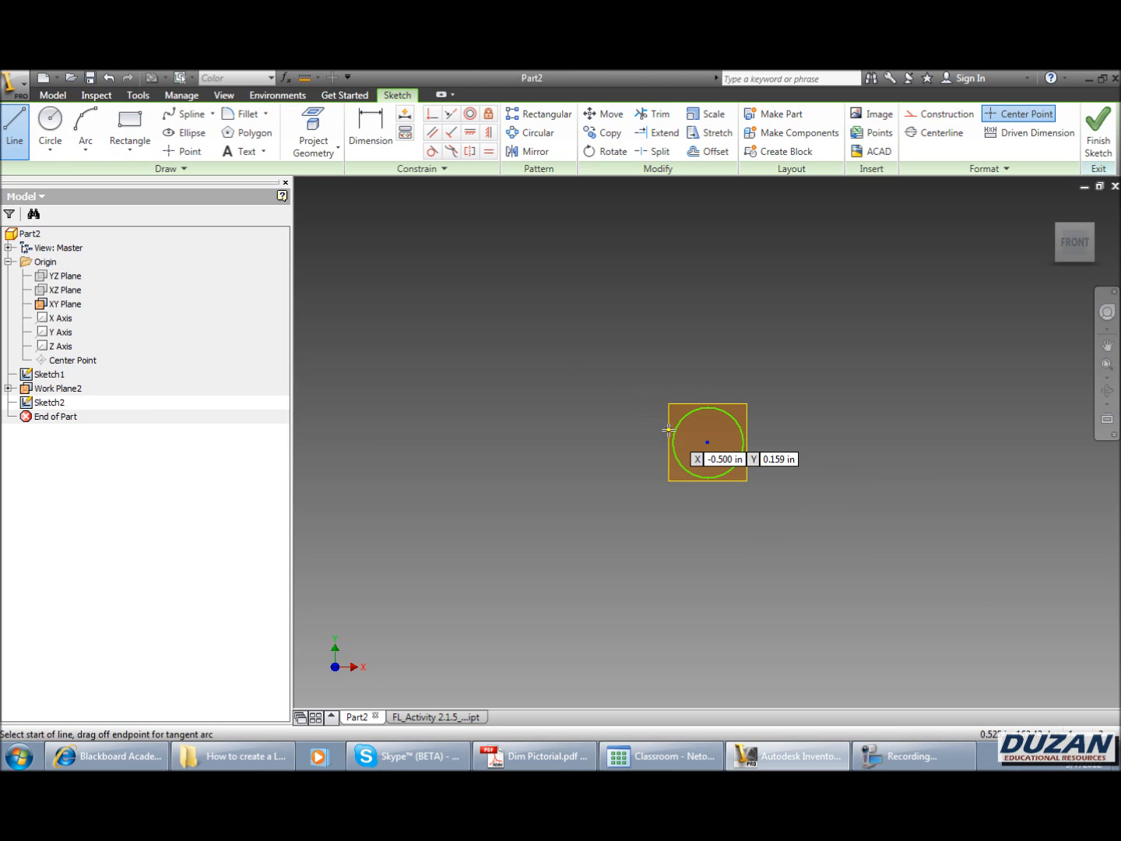
left_click(675, 407)
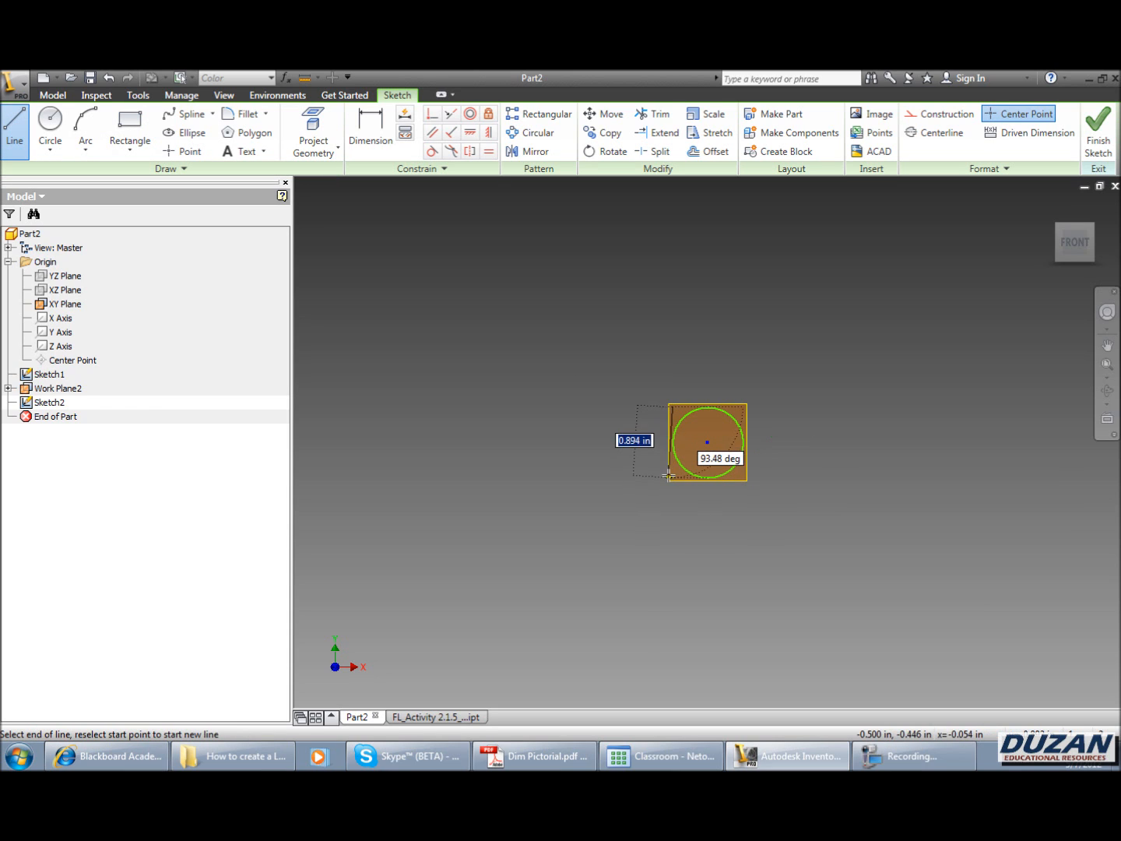
left_click(674, 476)
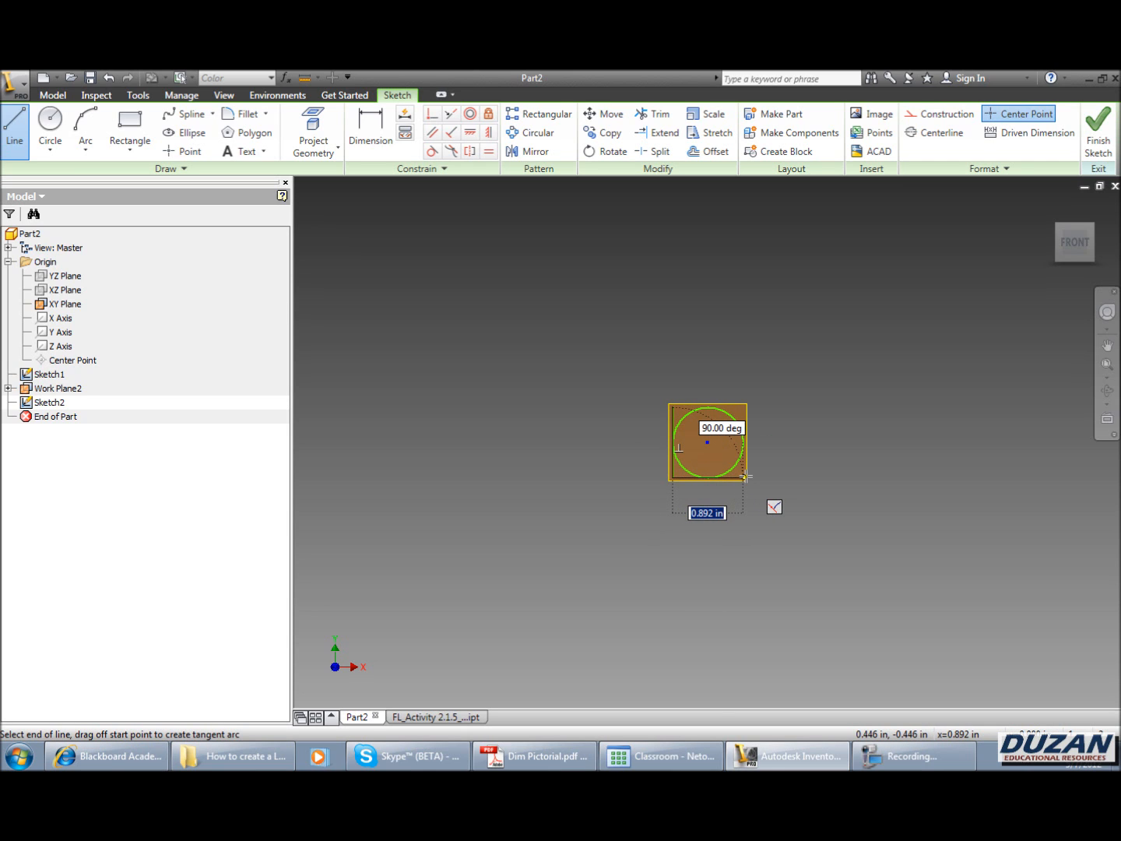
left_click(746, 476)
left_click(746, 406)
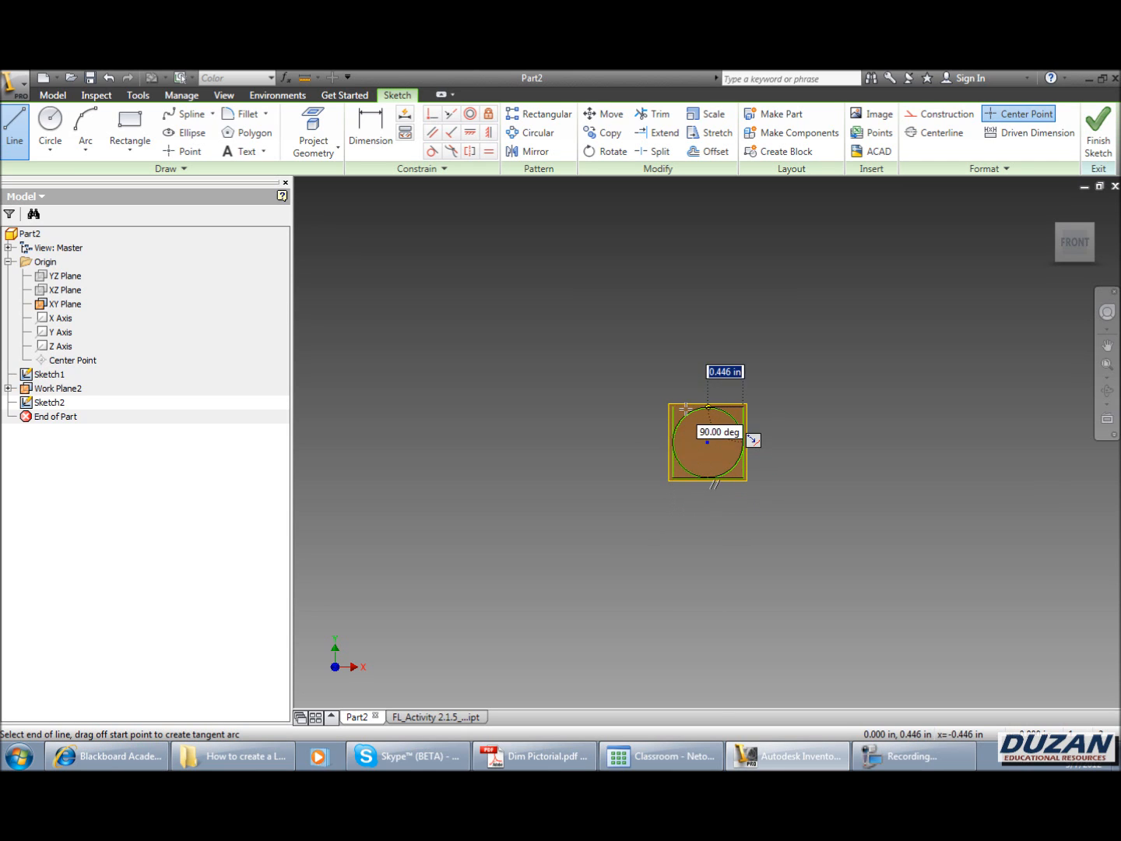
left_click(671, 406)
right_click(629, 362)
left_click(615, 398)
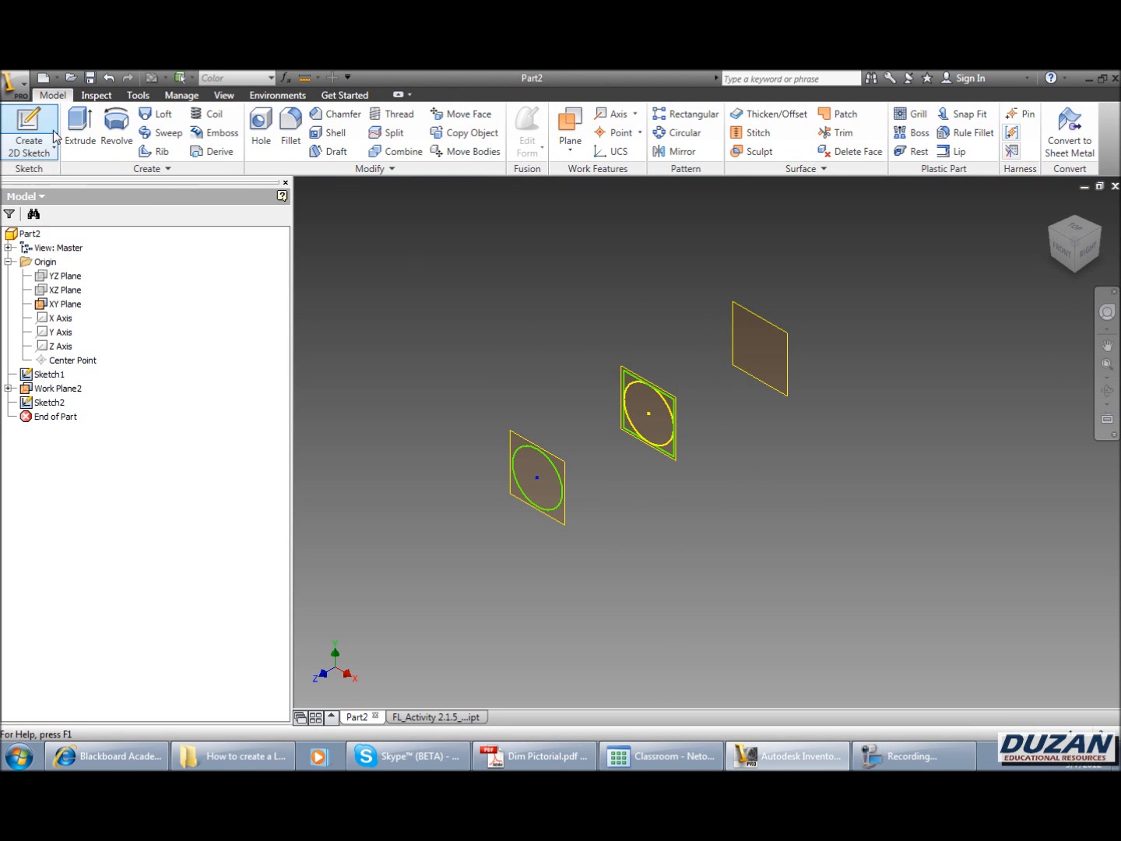
Start a new 2D sketch on the farthest work plane.
left_click(30, 124)
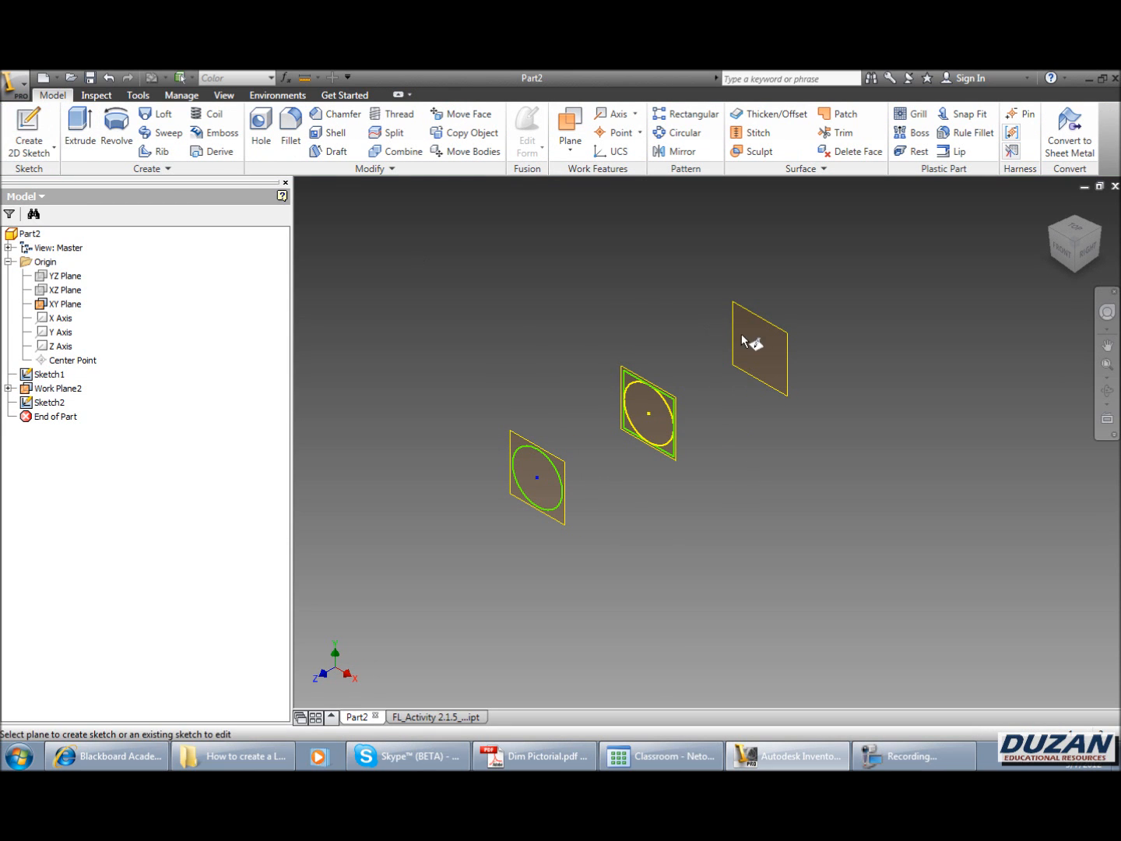
left_click(793, 364)
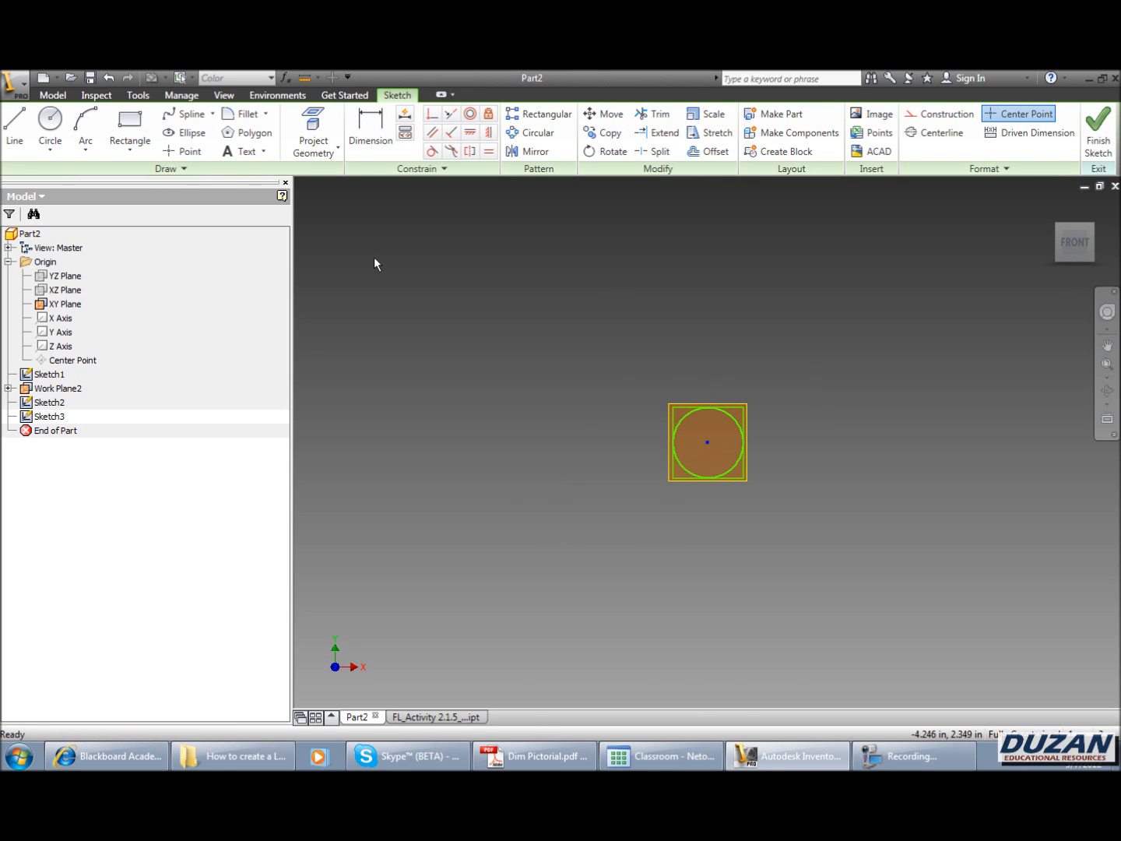
left_click(251, 132)
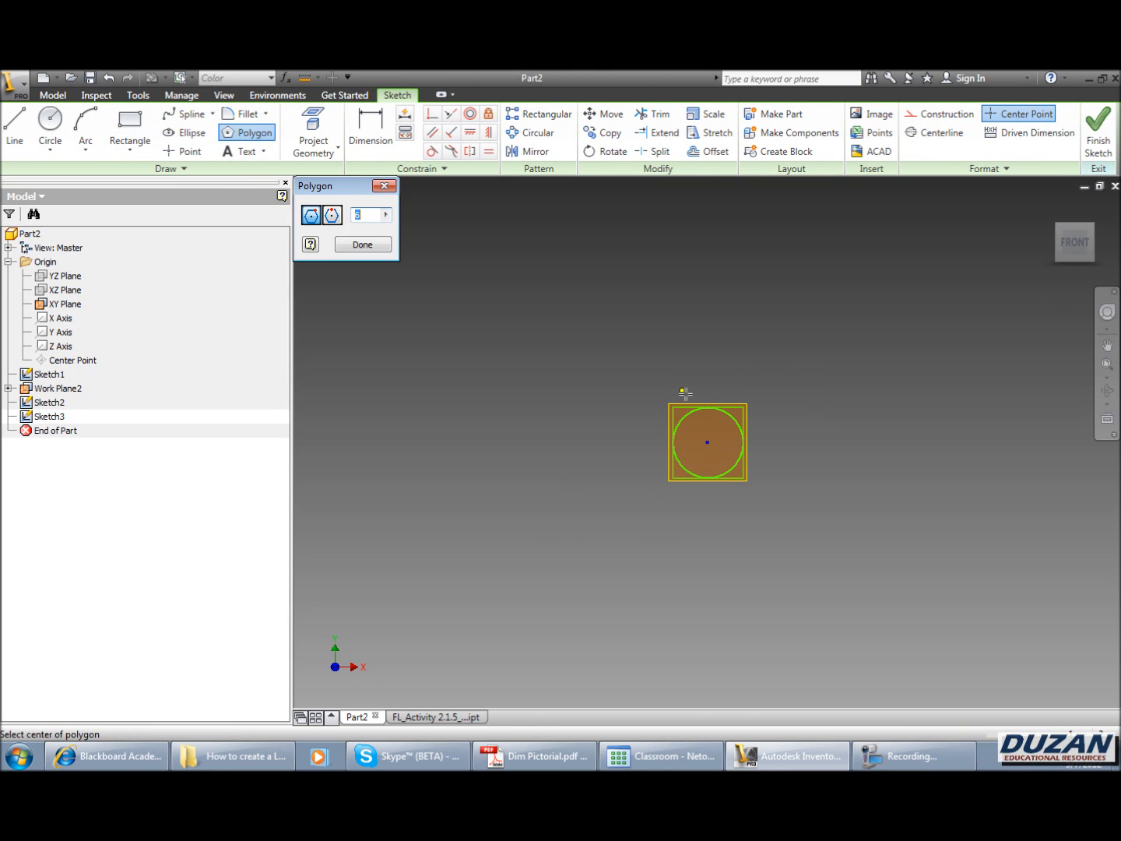
left_click(708, 442)
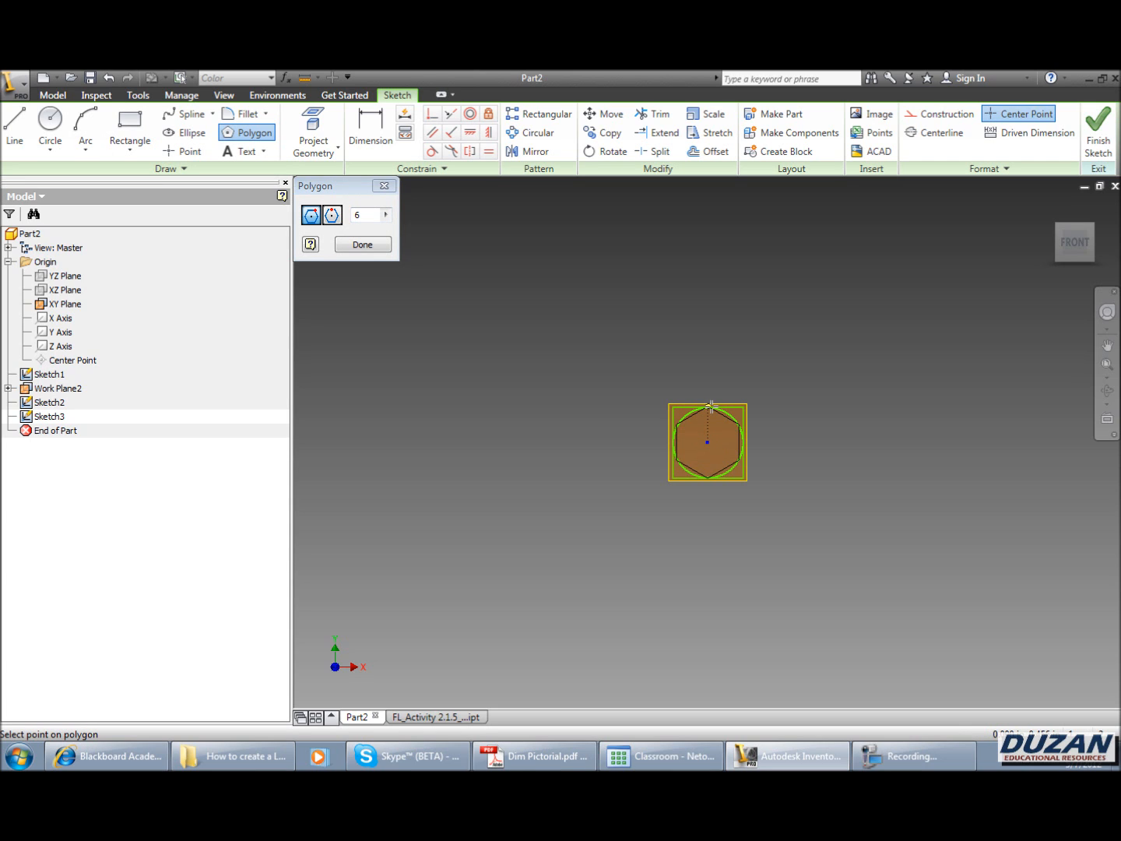
left_click(333, 215)
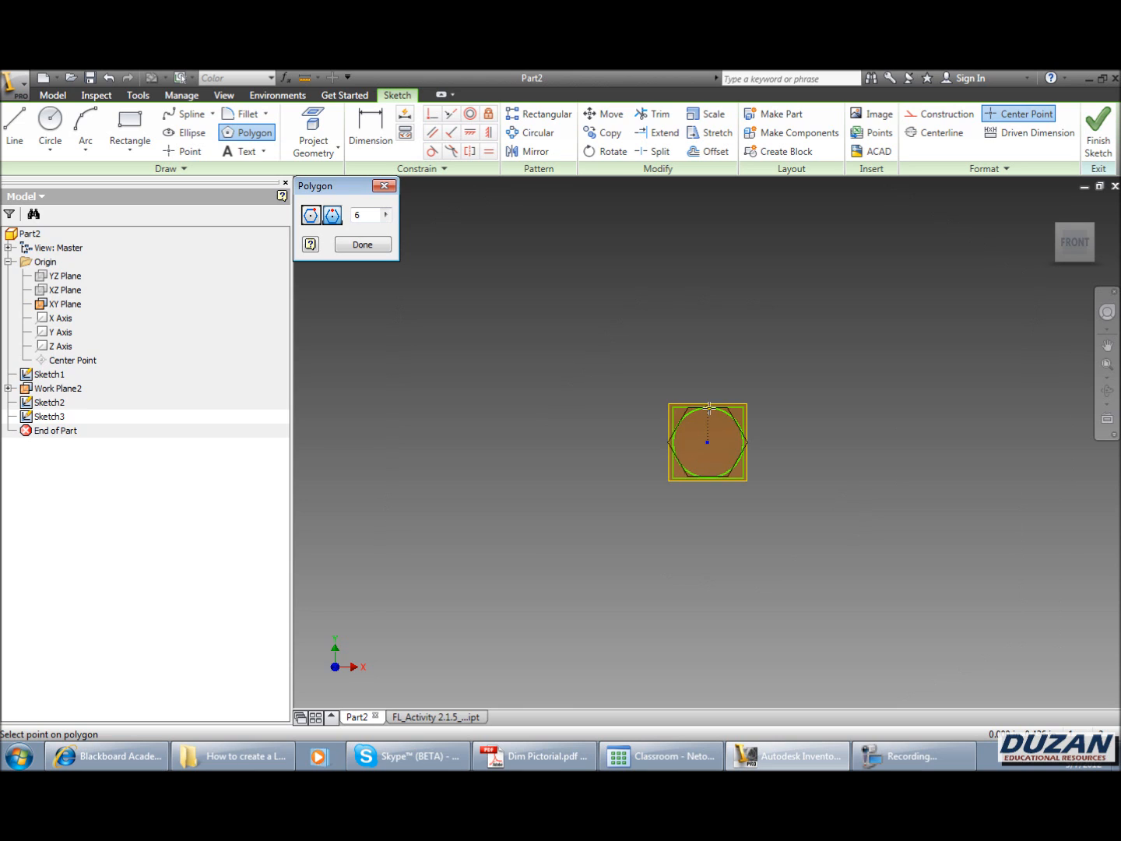
scroll(709, 408, "up", 4)
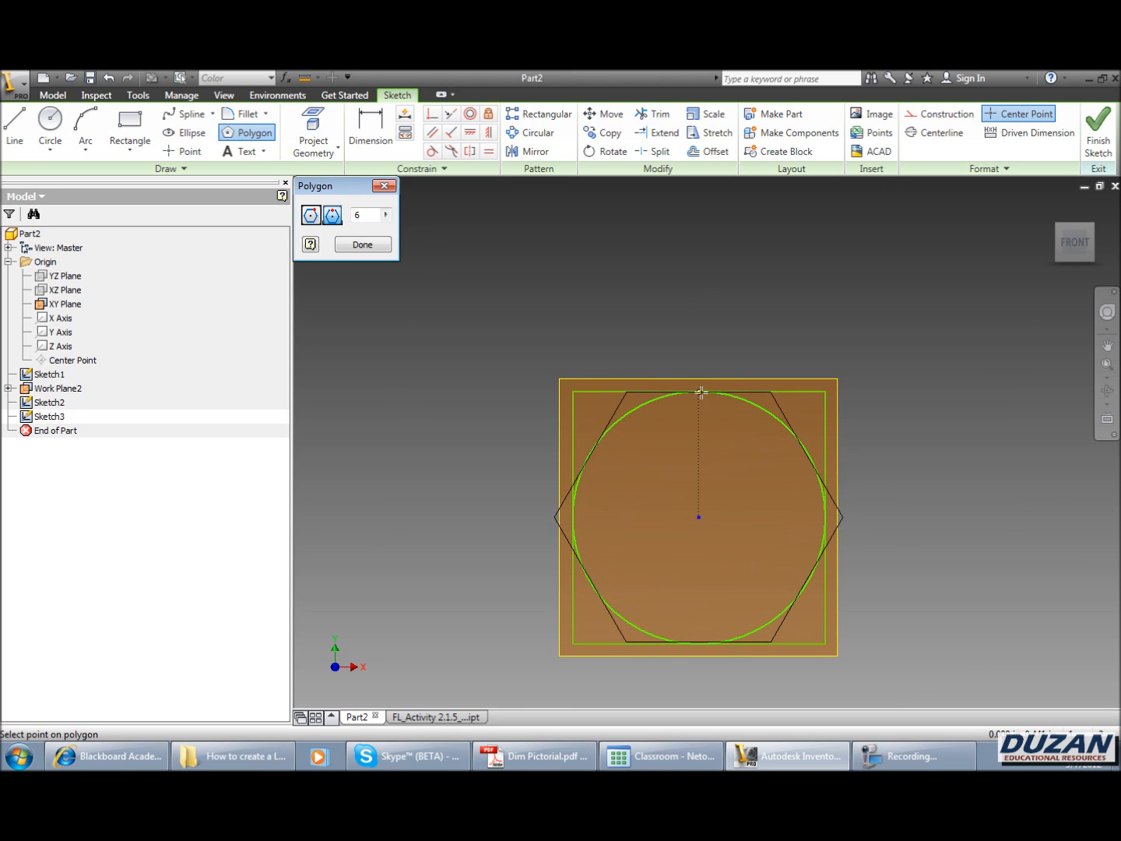
key("Escape")
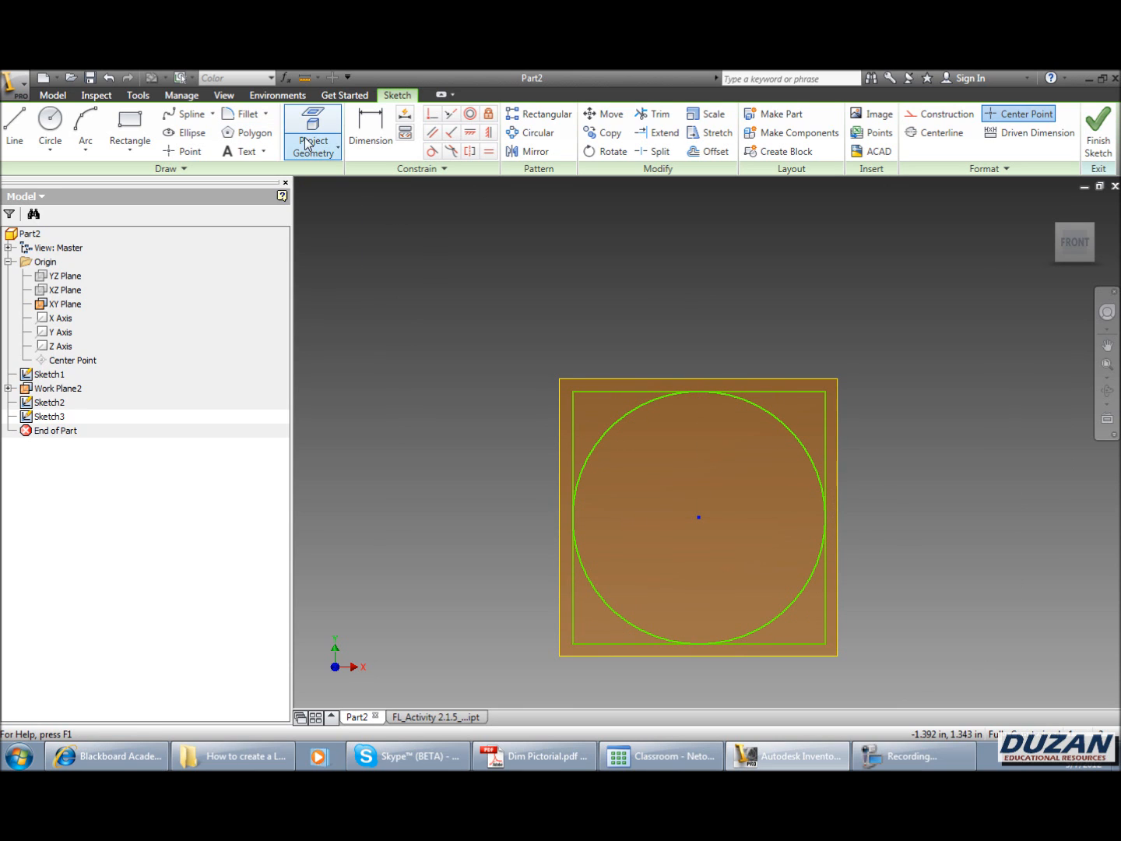
left_click(313, 135)
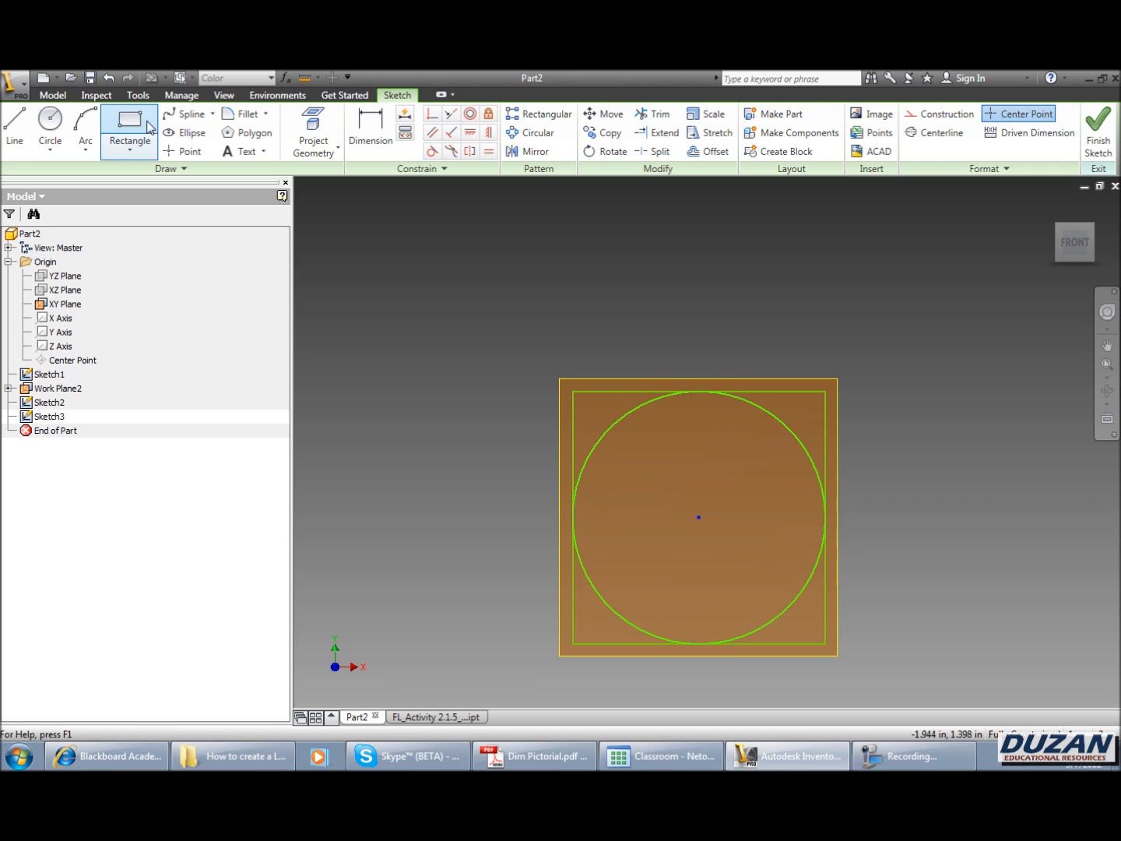
Sketch a six-sided circumscribed polygon centred on the circle, with its upper side touching the circle's top, and finish the sketch.
left_click(254, 134)
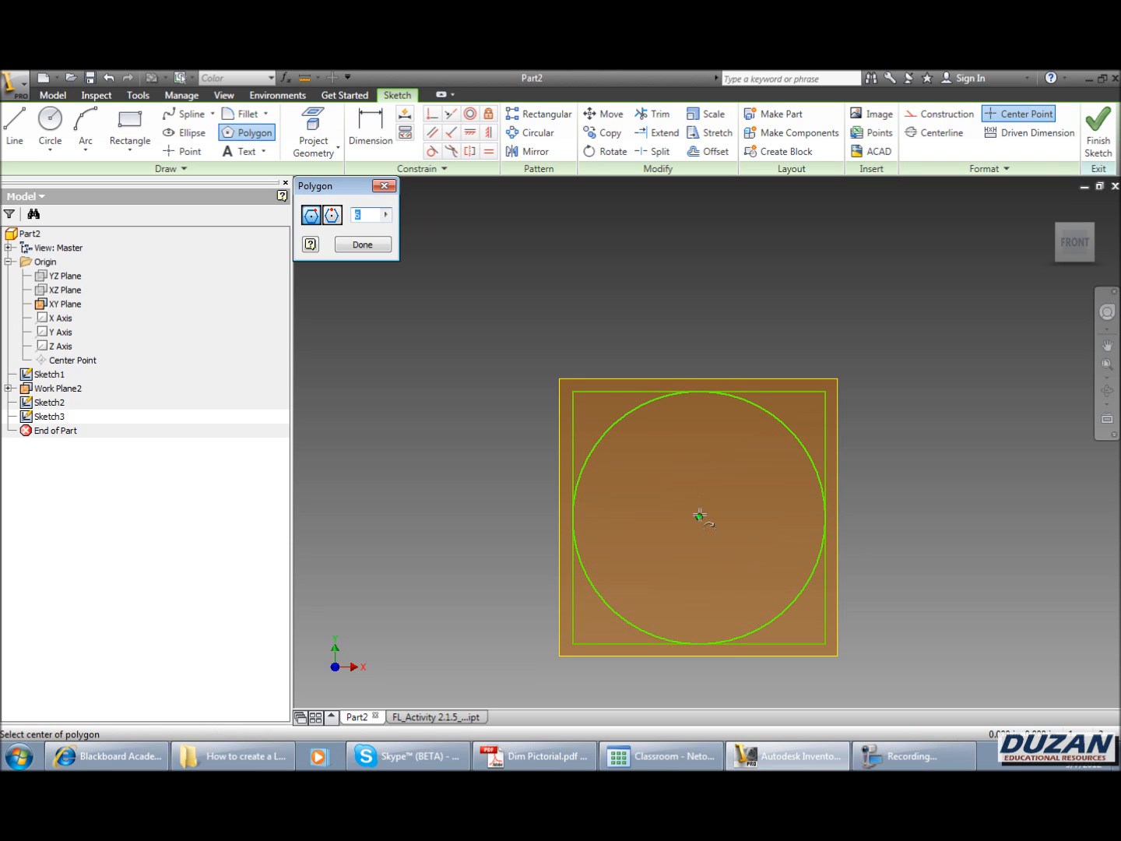
left_click(698, 516)
left_click(333, 214)
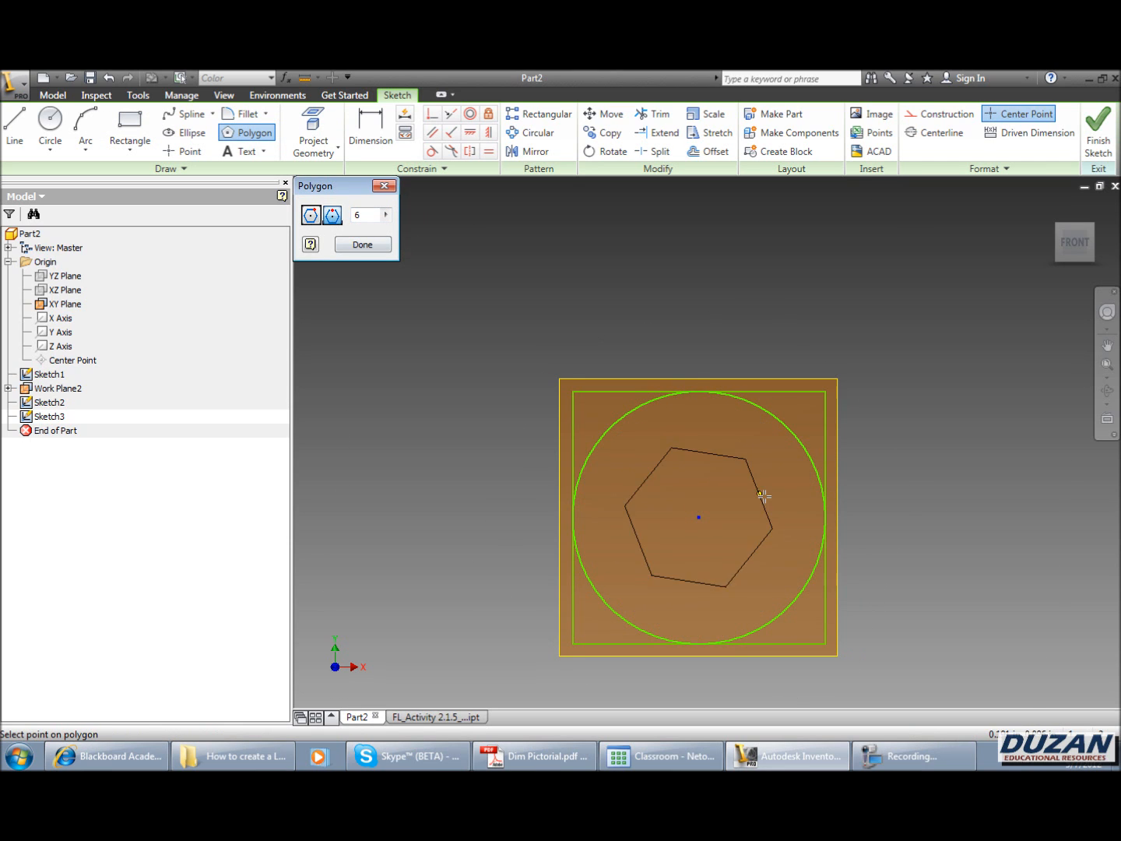
left_click(707, 388)
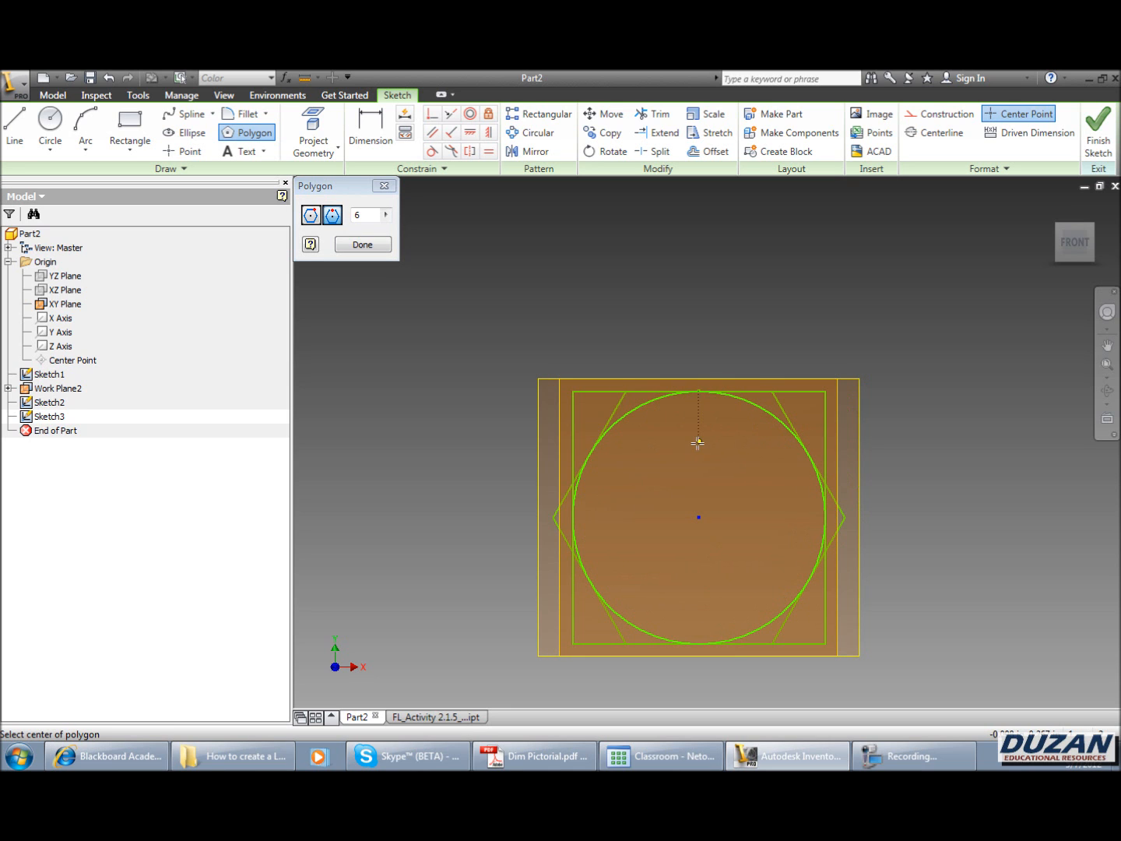
left_click(1097, 132)
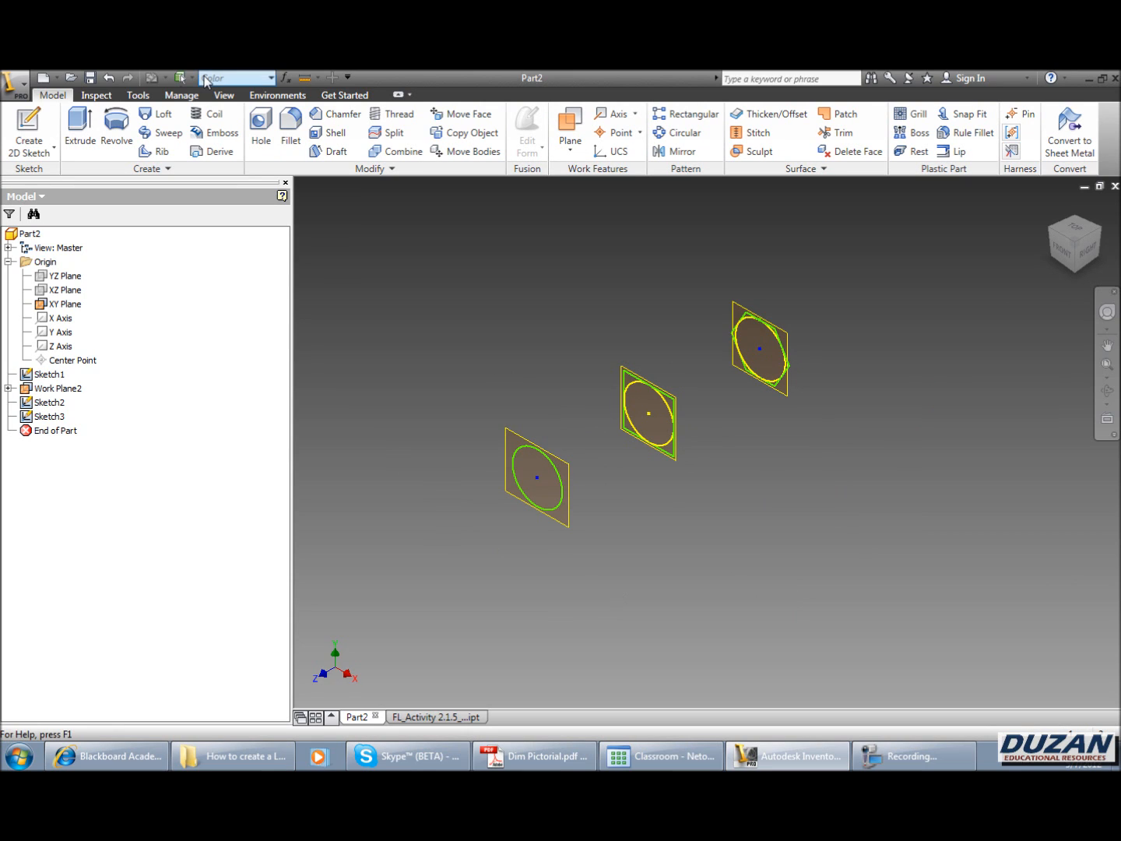
Loft a solid through the circle, the square on the middle plane and the hexagon on the farthest plane, in that order.
left_click(159, 115)
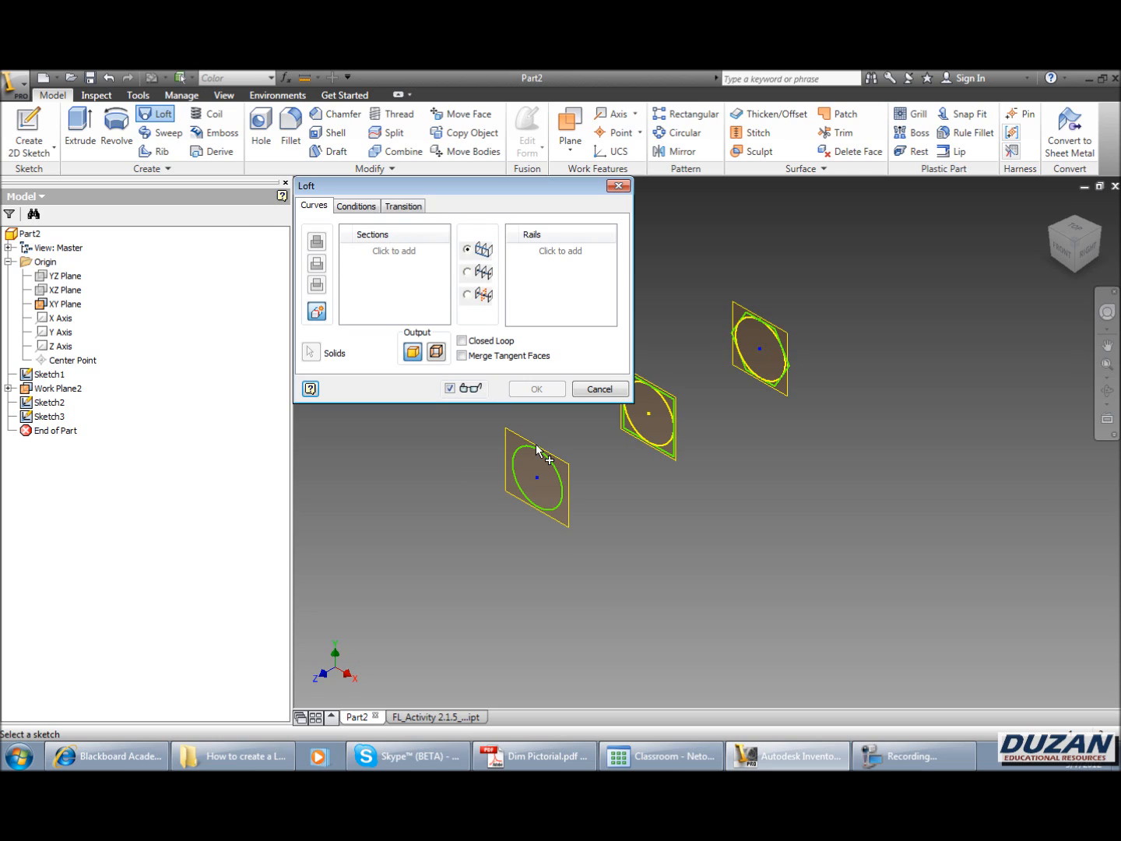
left_click(545, 467)
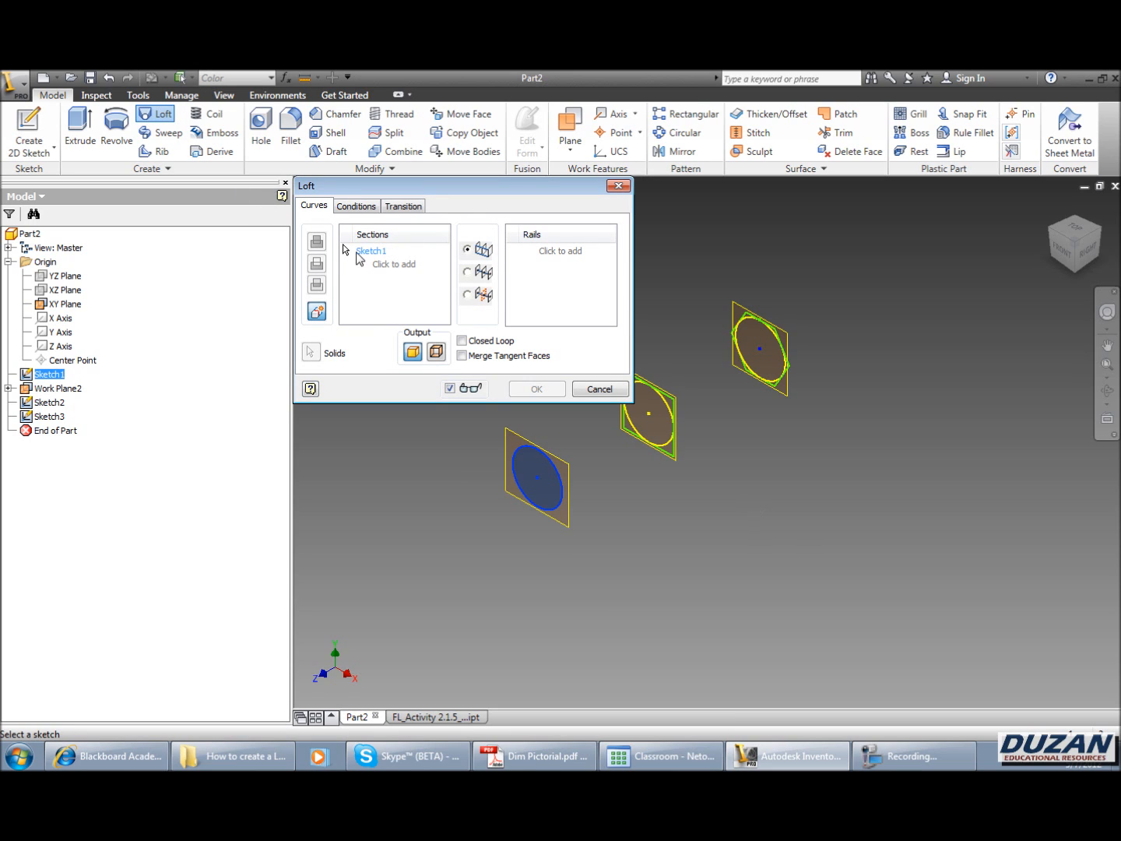
left_click(388, 264)
left_click(669, 395)
left_click(676, 405)
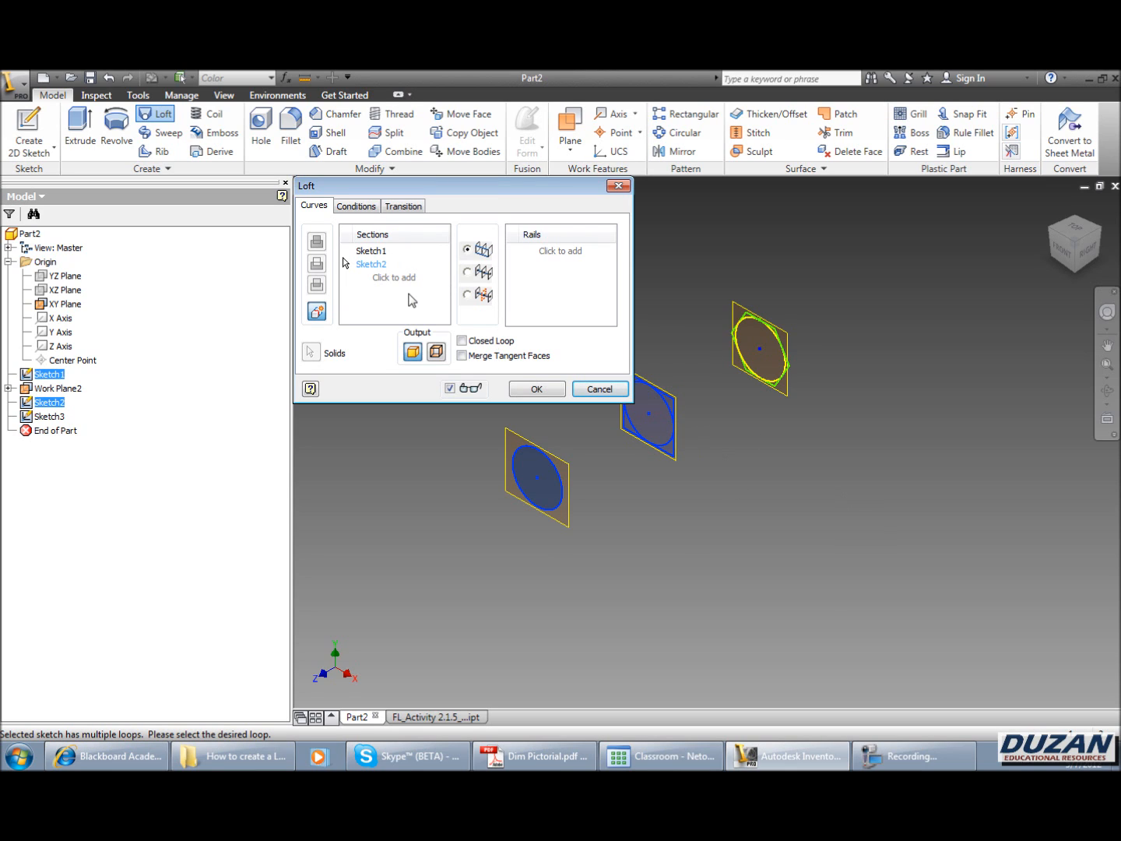
left_click(771, 331)
left_click(774, 355)
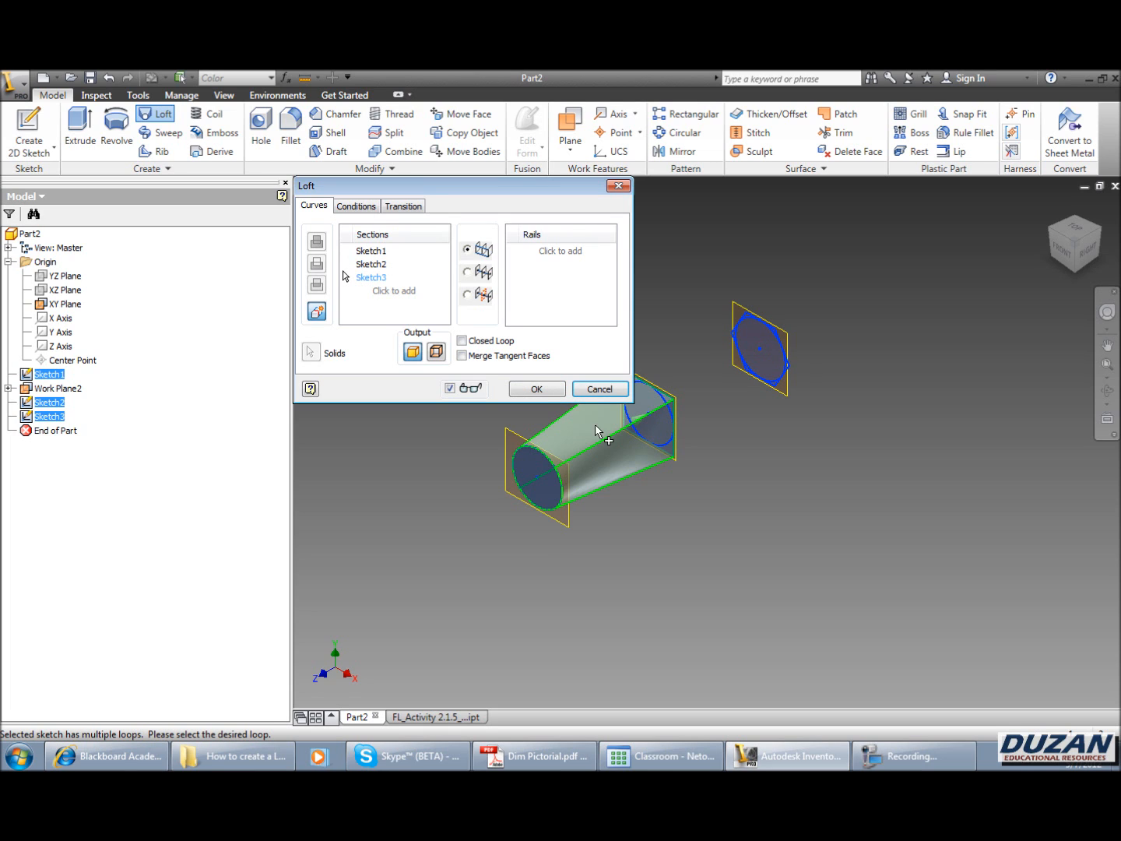
left_click(536, 388)
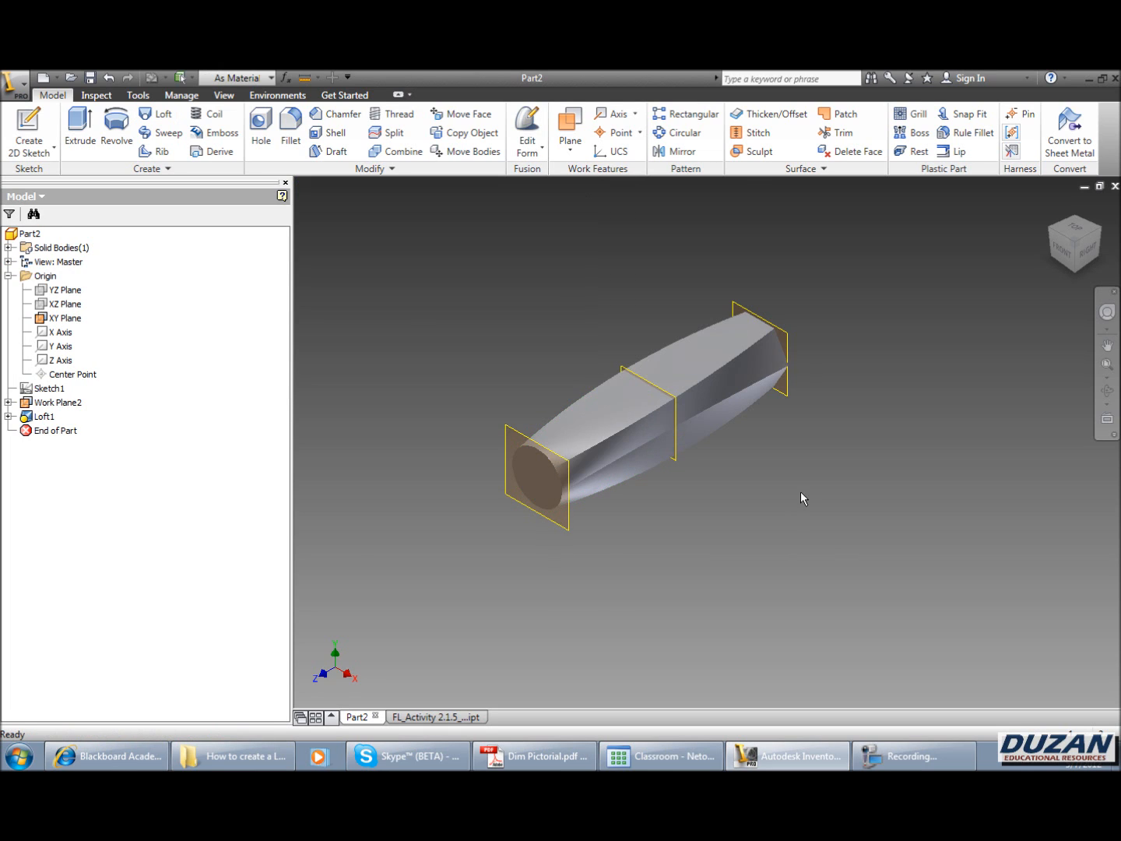
Examine the lofted solid up close and from another angle, and return to the isometric view.
scroll(807, 448, "up", 5)
scroll(799, 530, "down", 4)
scroll(798, 530, "up", 3)
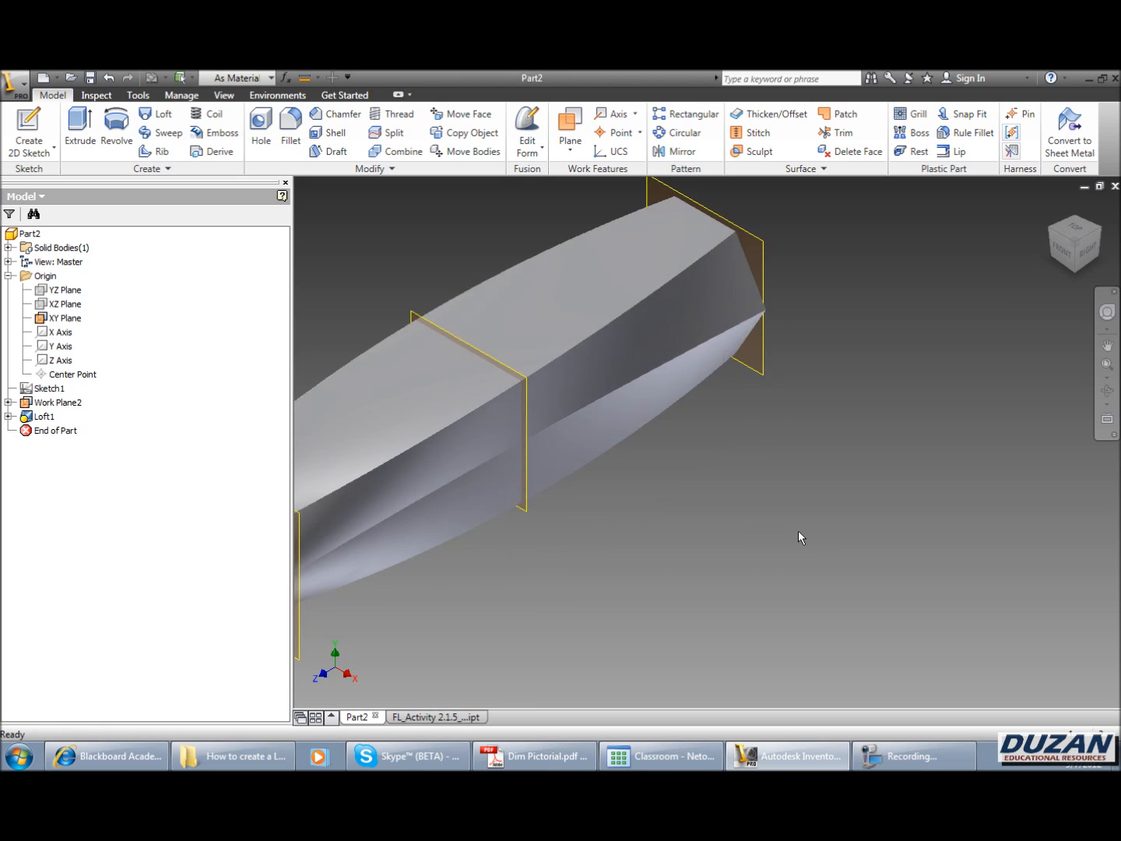
scroll(798, 530, "down", 3)
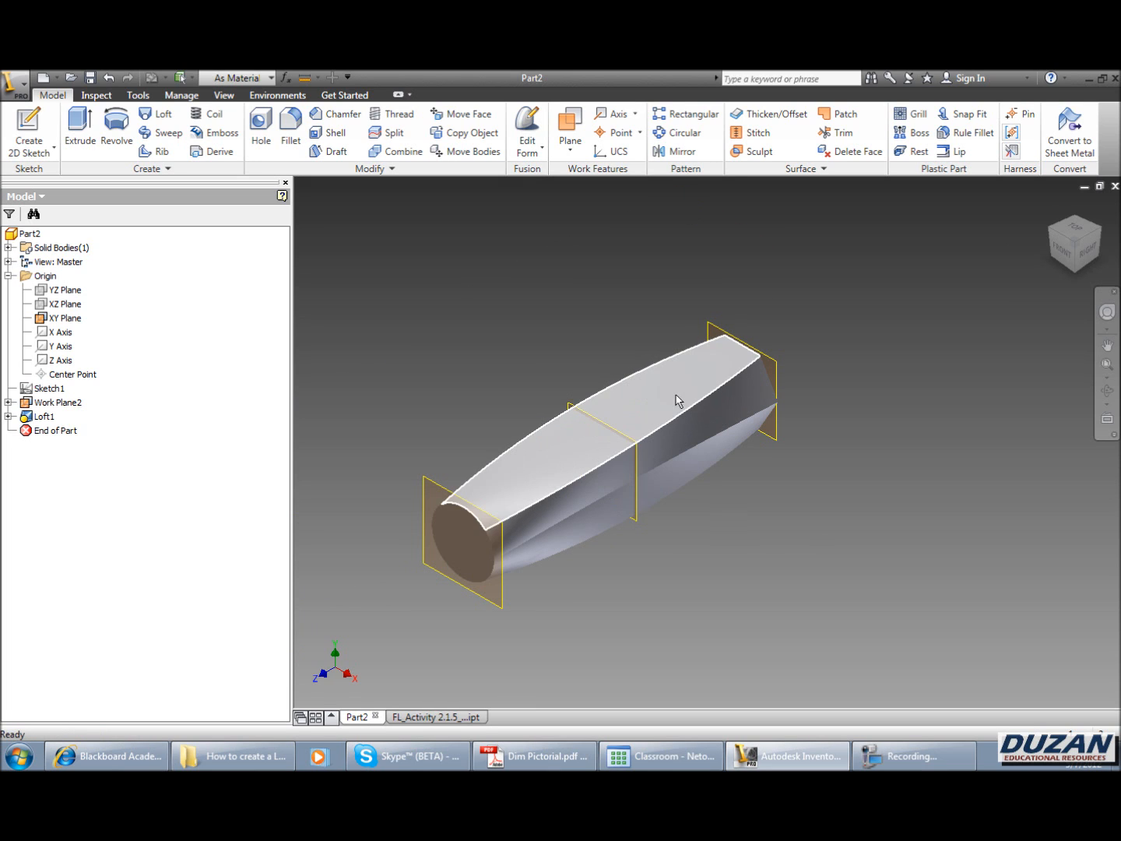
left_click(1106, 391)
left_click_drag(741, 468, 778, 444)
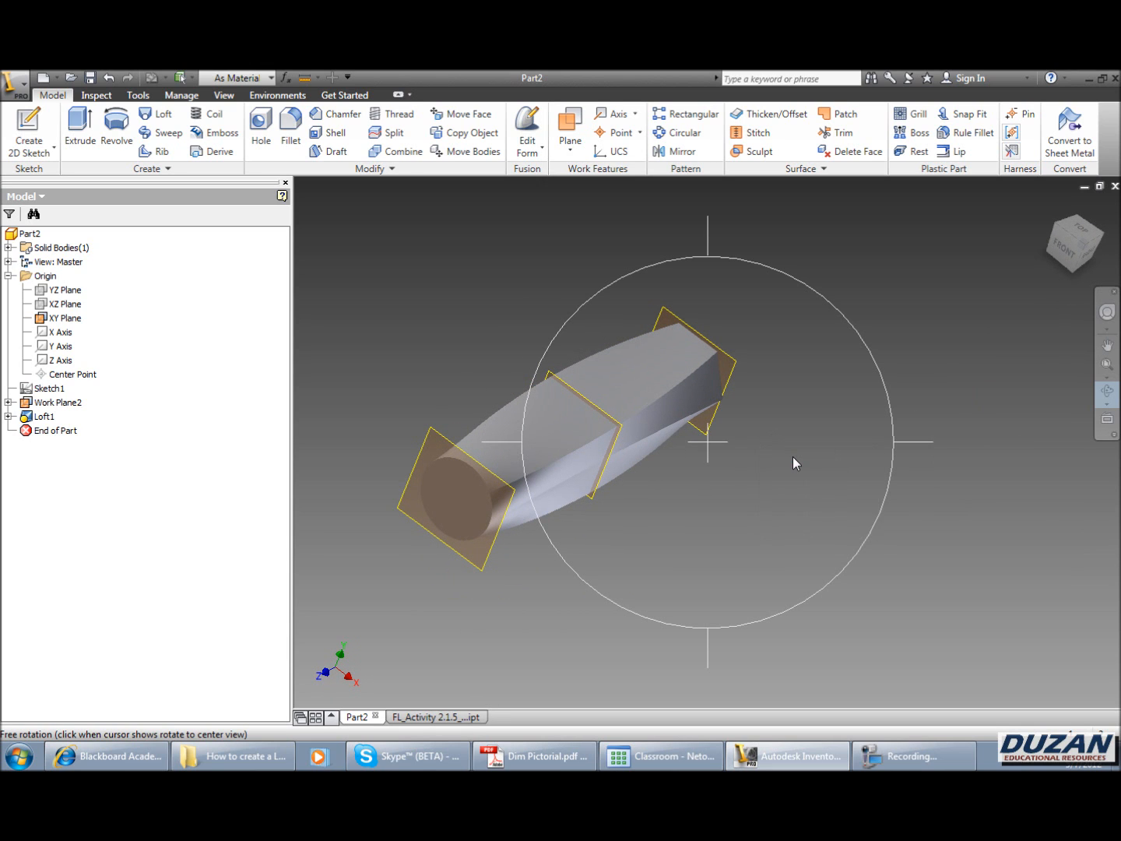
key("Escape")
left_click(888, 752)
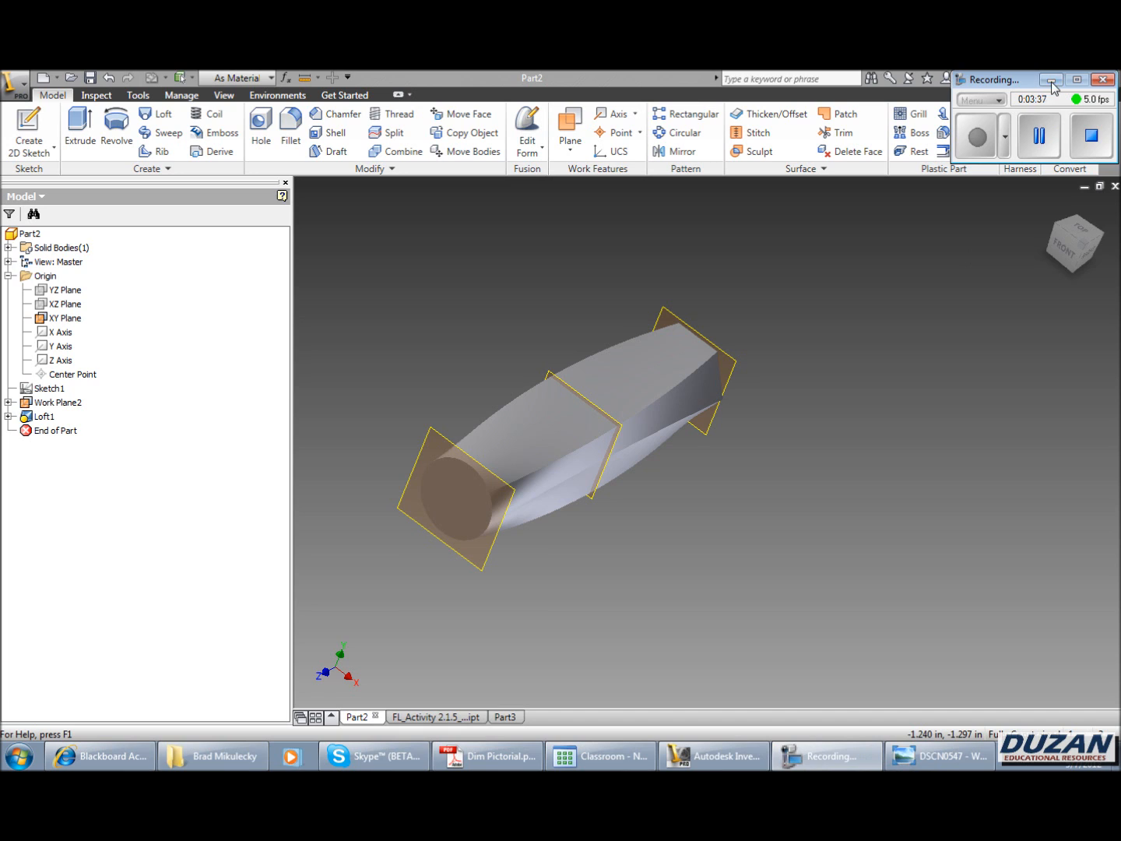
left_click(1051, 81)
middle_click_drag(796, 450, 907, 455)
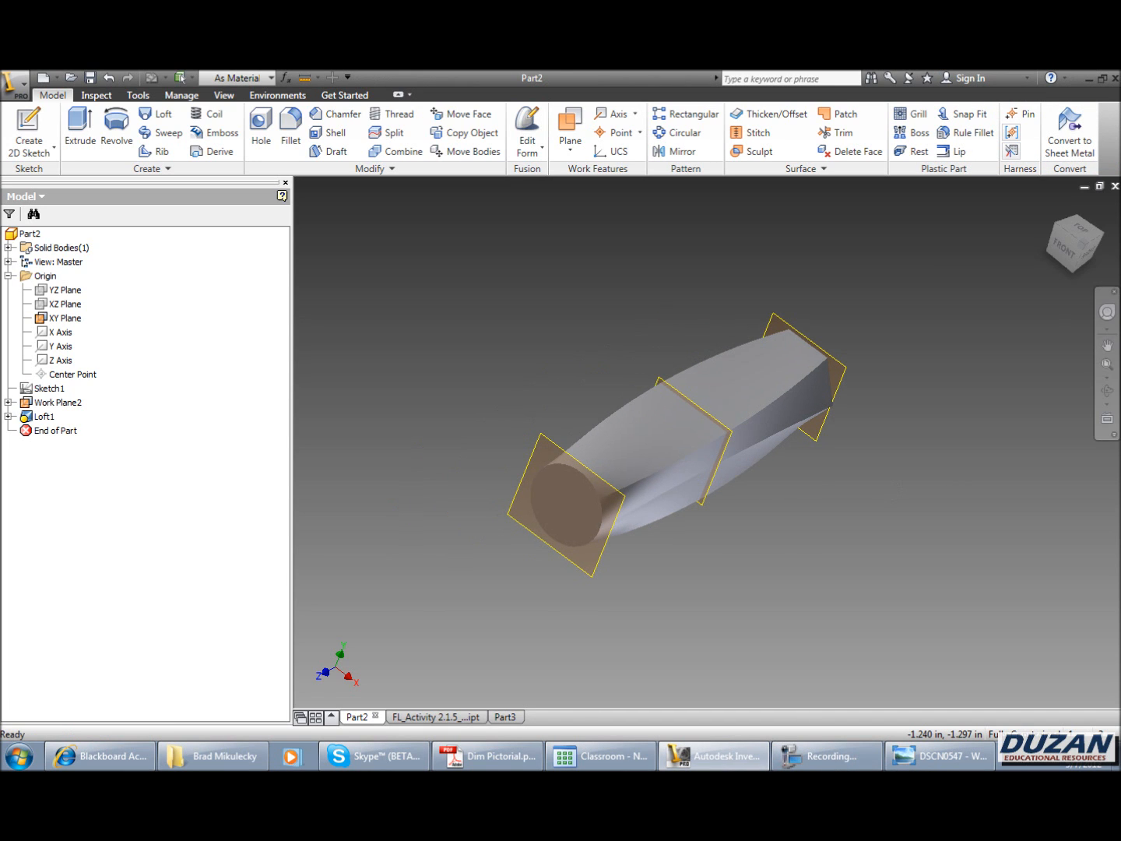
left_click(1082, 249)
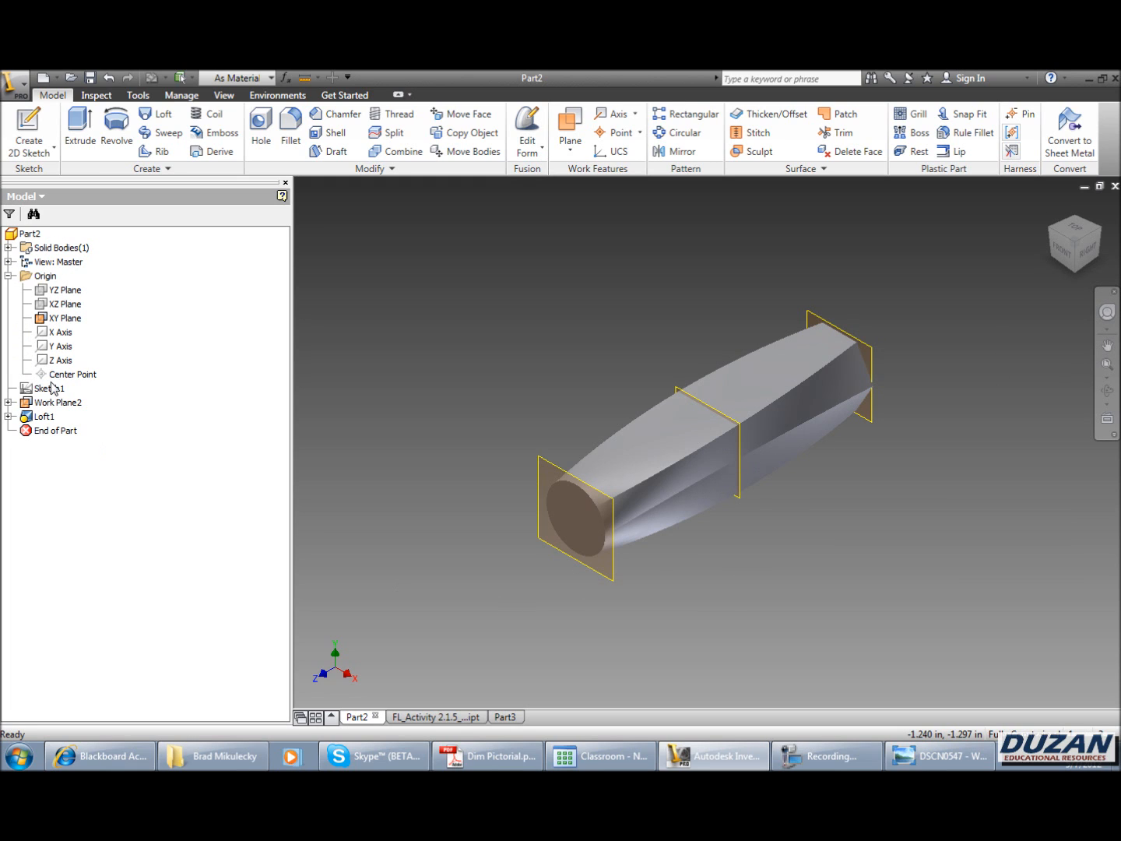
Hide Work Plane2, Work Plane1 and the XY Plane so only the lofted solid is displayed.
left_click(10, 277)
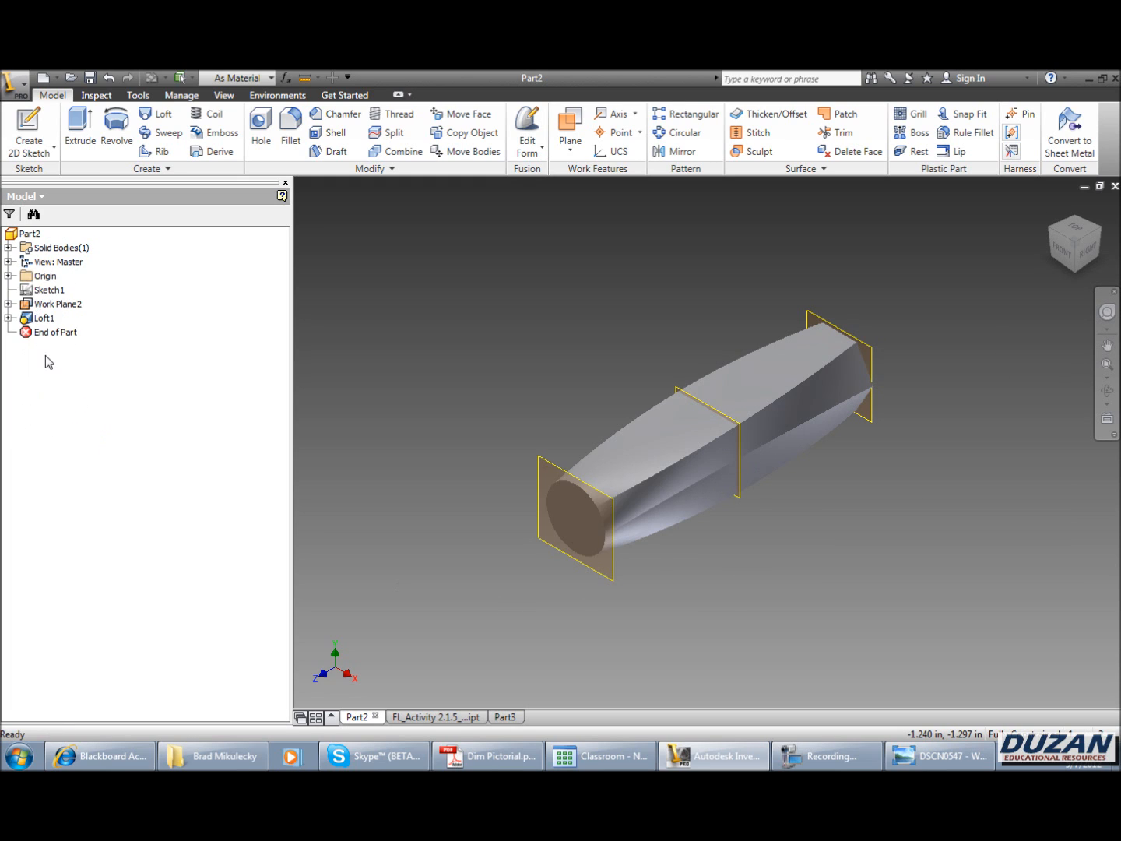
right_click(38, 310)
left_click(70, 434)
left_click(8, 305)
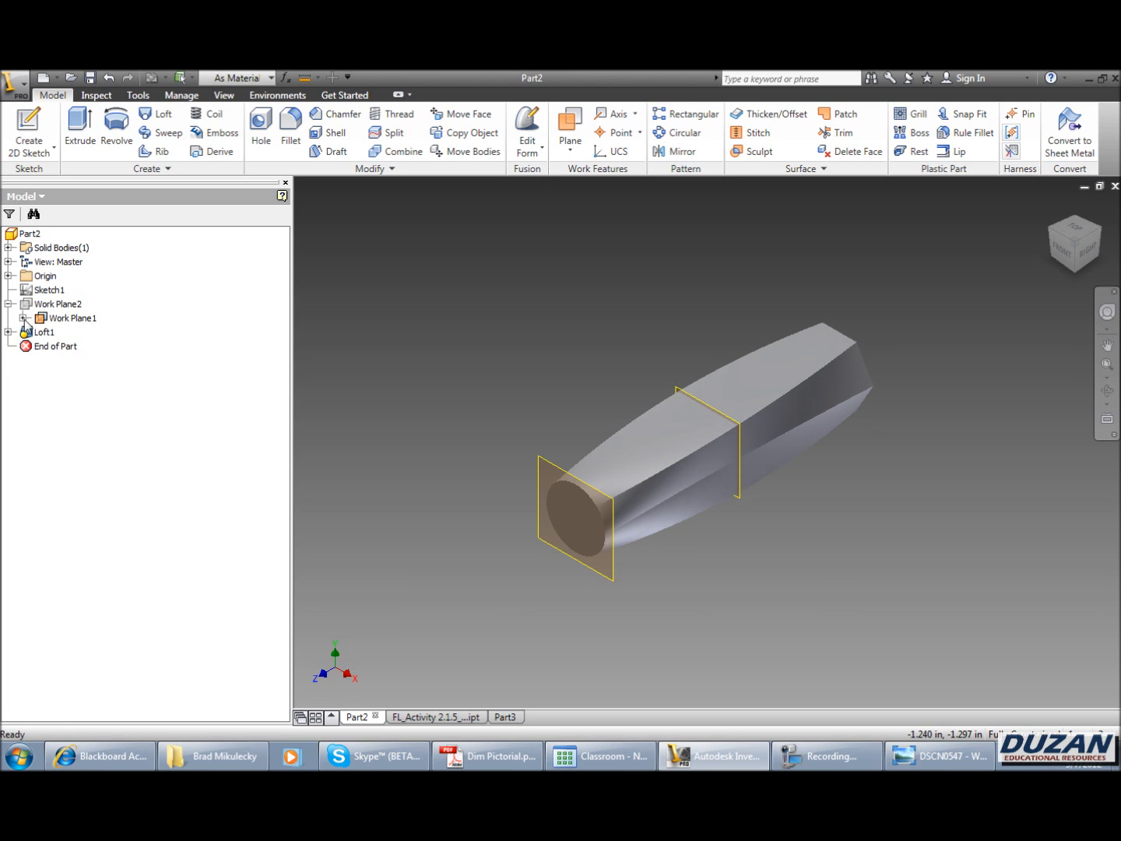
left_click(23, 318)
right_click(72, 318)
left_click(72, 471)
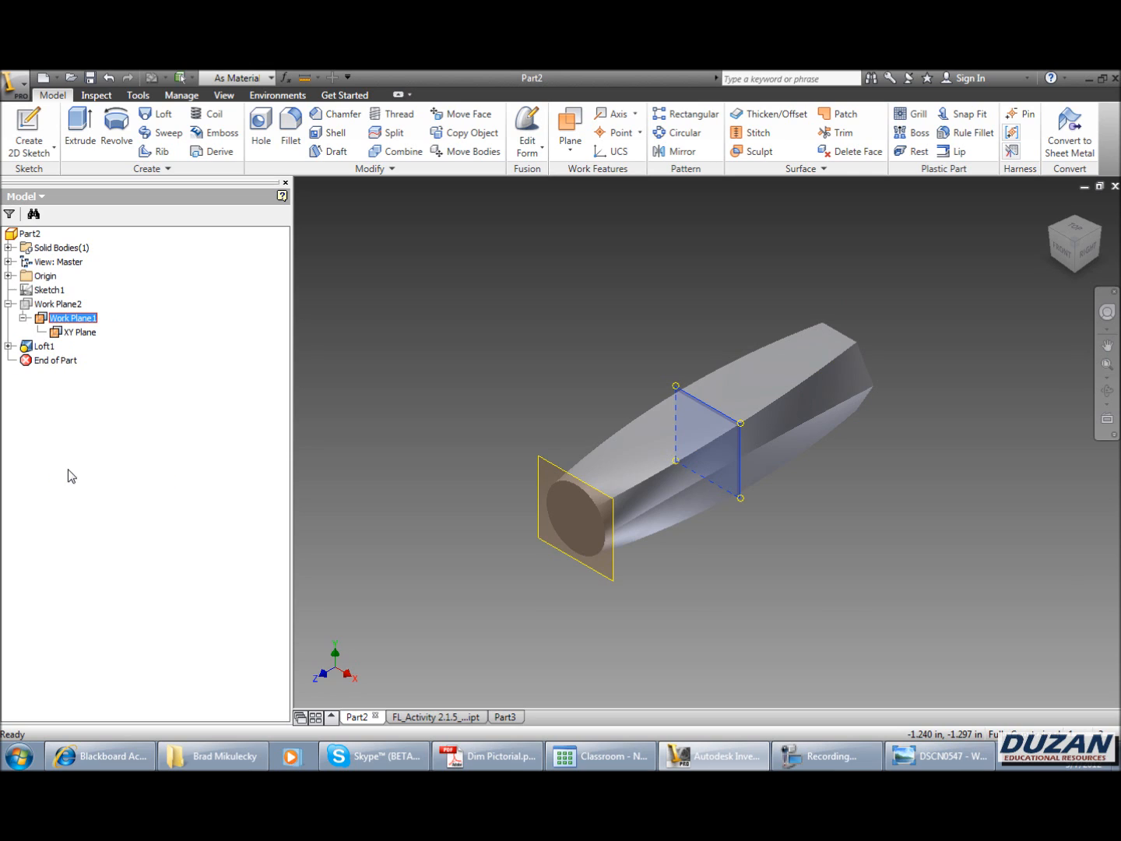
right_click(66, 333)
left_click(78, 425)
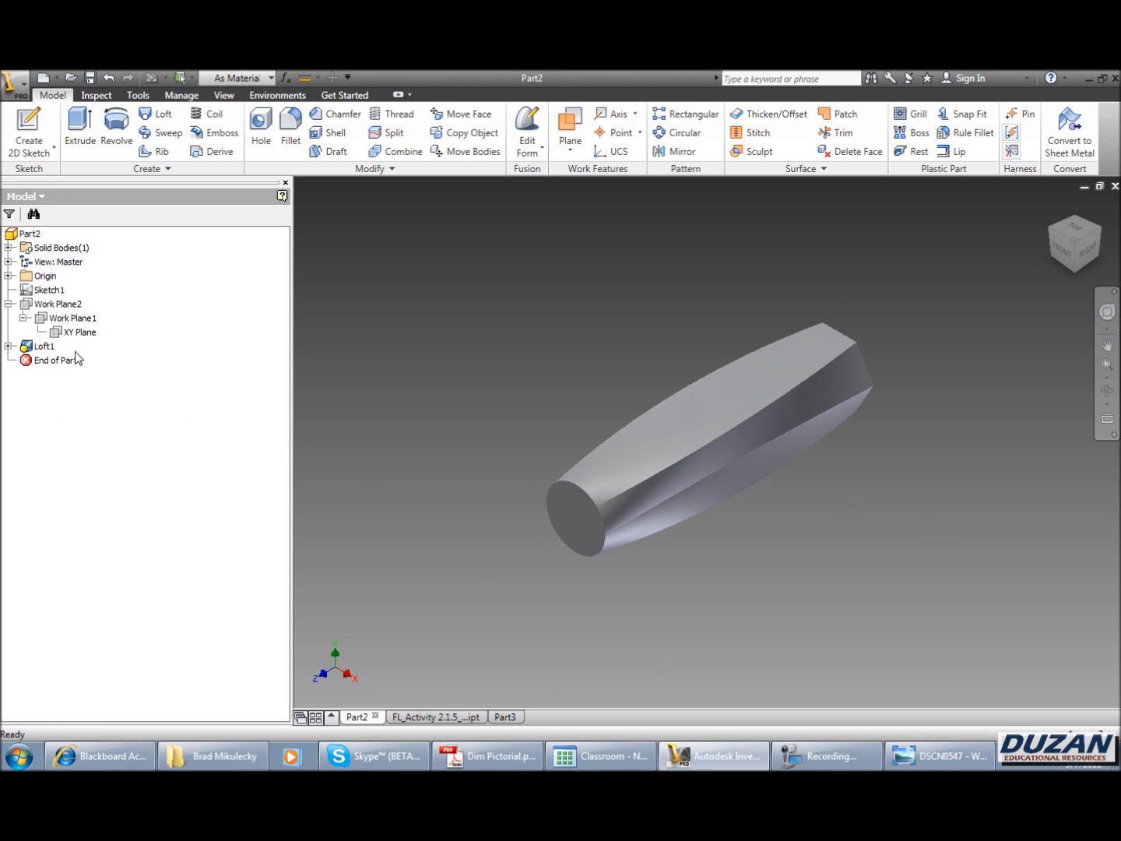
left_click(8, 303)
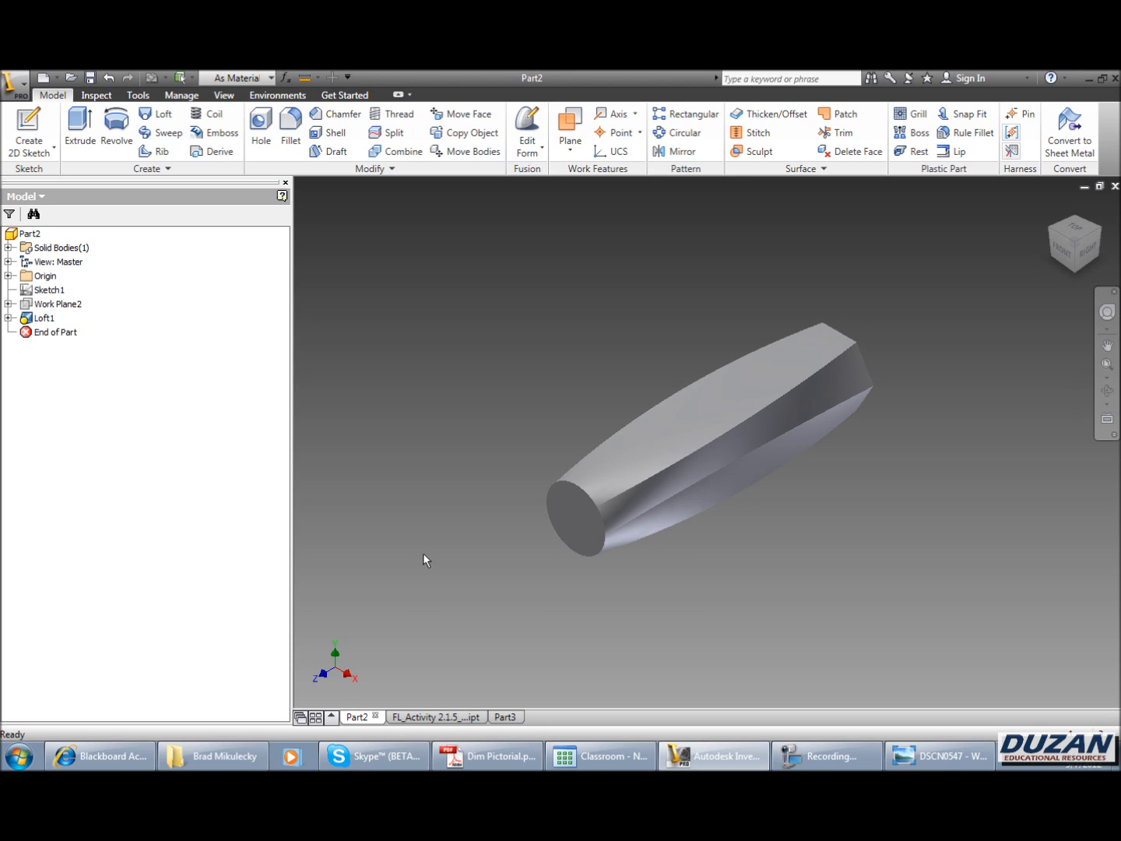
Switch to the Part3 document and consult the DSCN0547 photo of the yellow wedge-shaped block in Windows Photo Viewer.
left_click(418, 719)
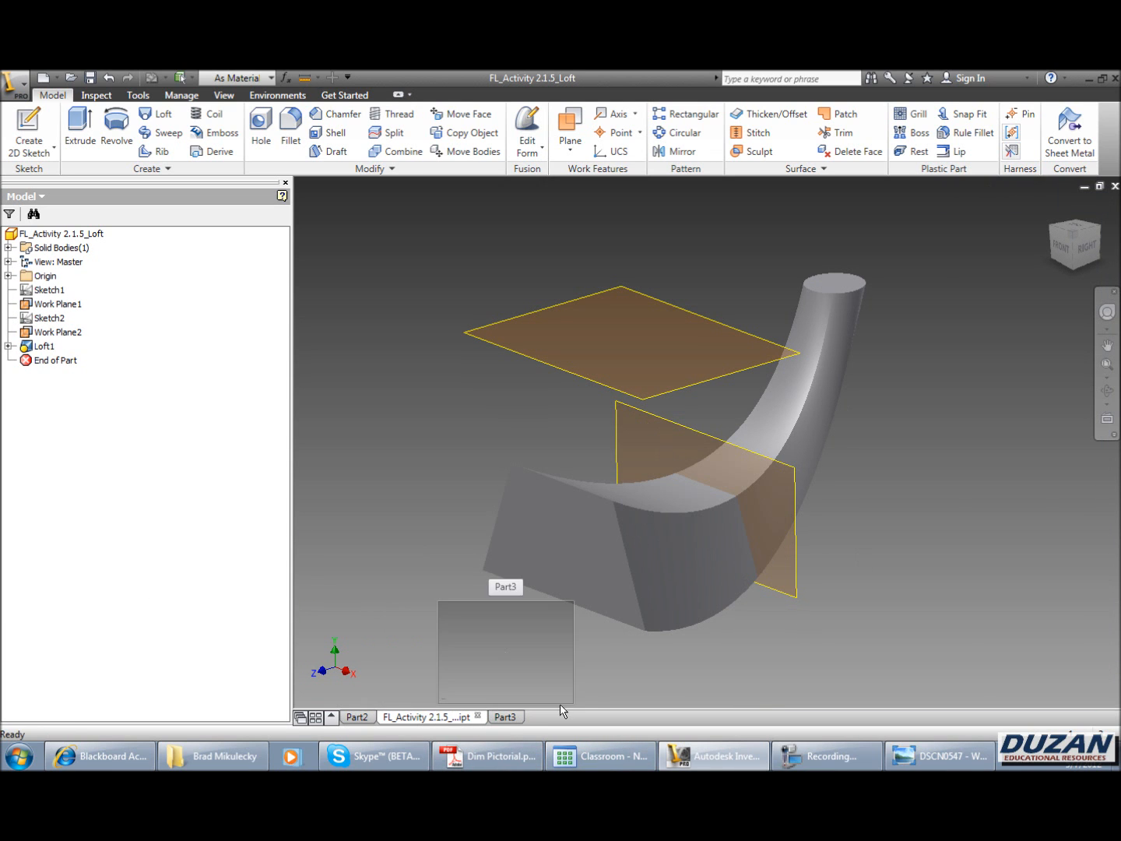
left_click(505, 717)
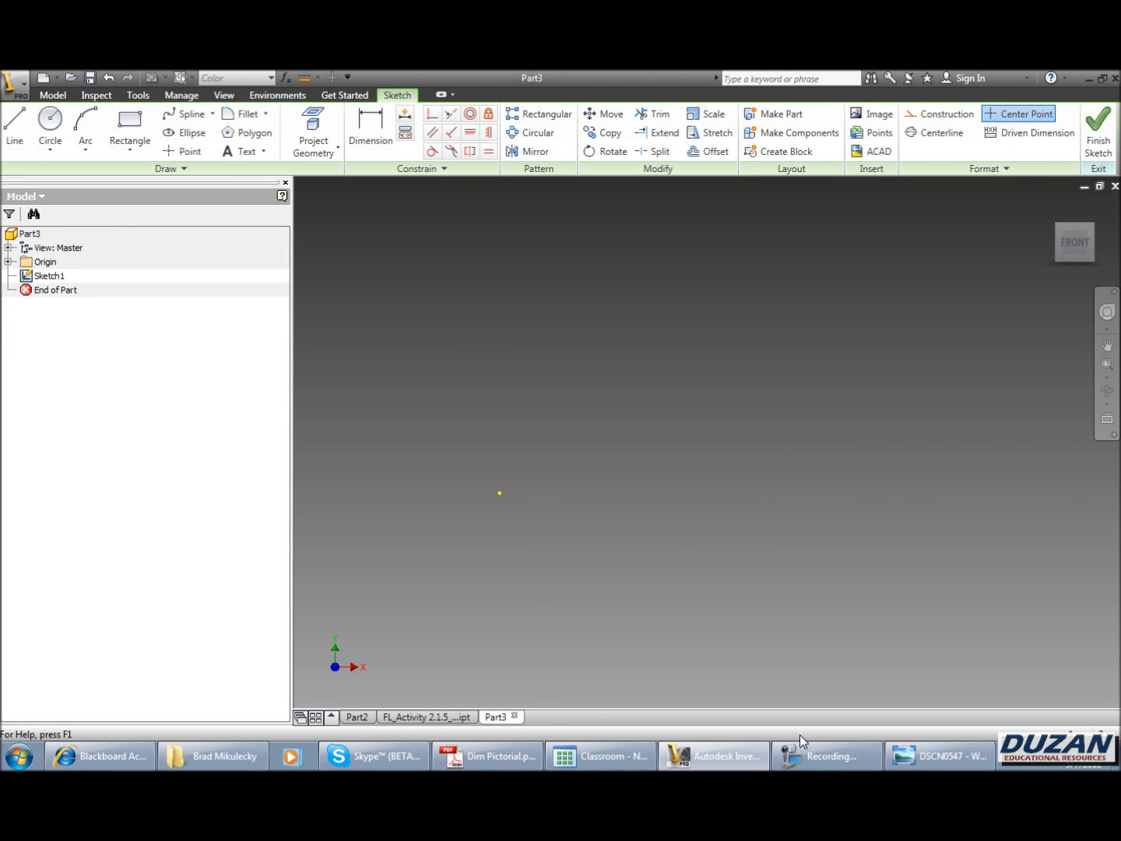
left_click(926, 755)
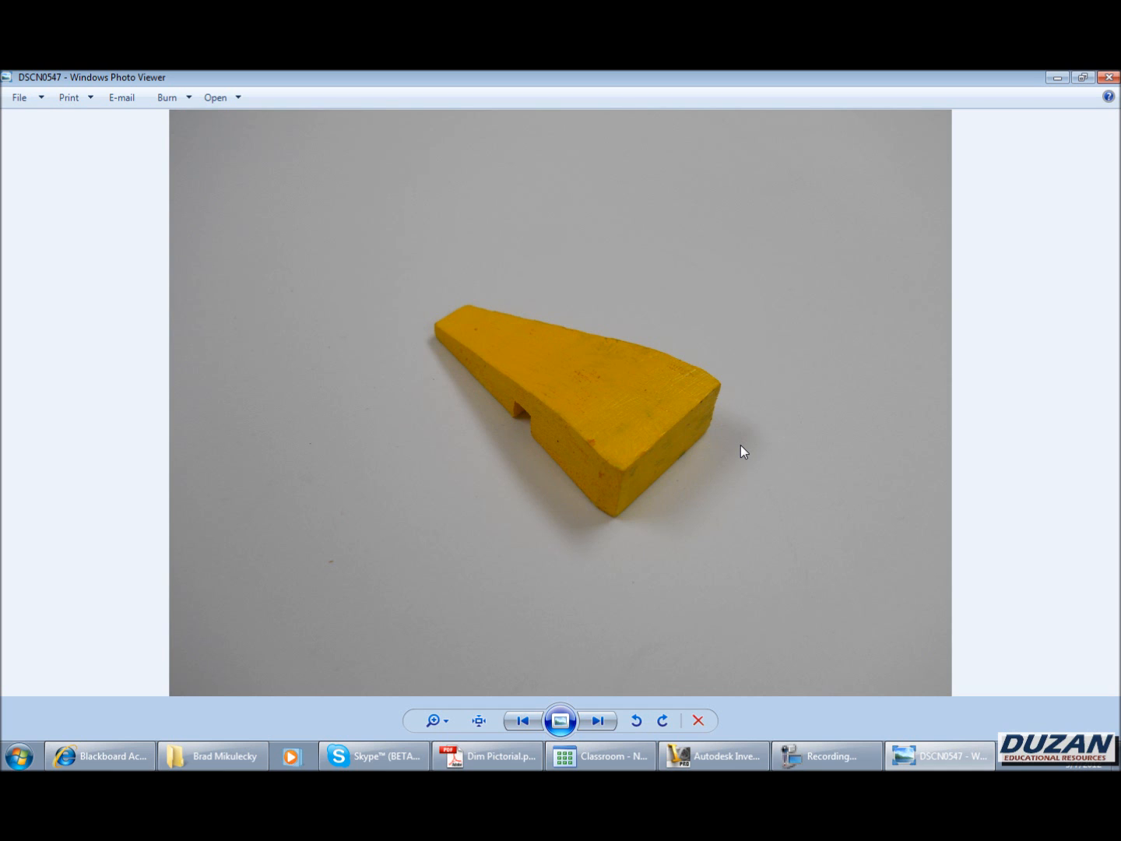
left_click(741, 752)
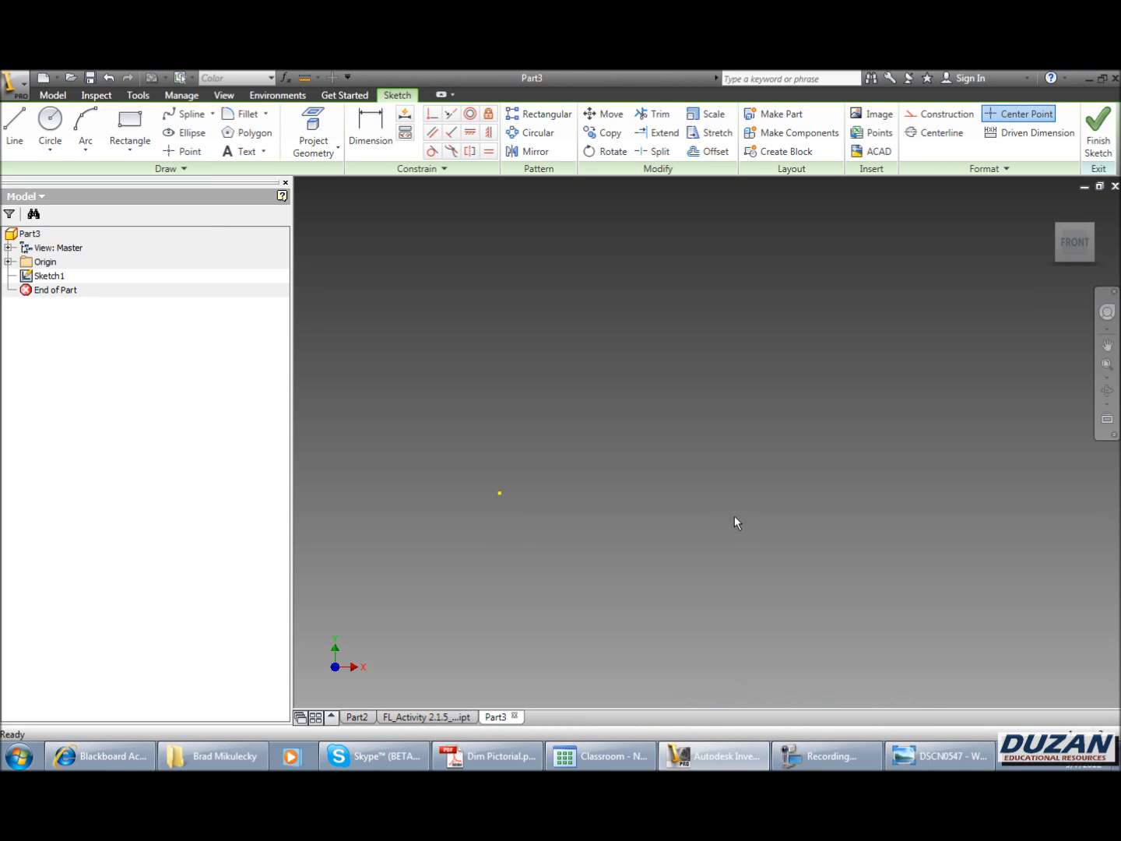
left_click(713, 756)
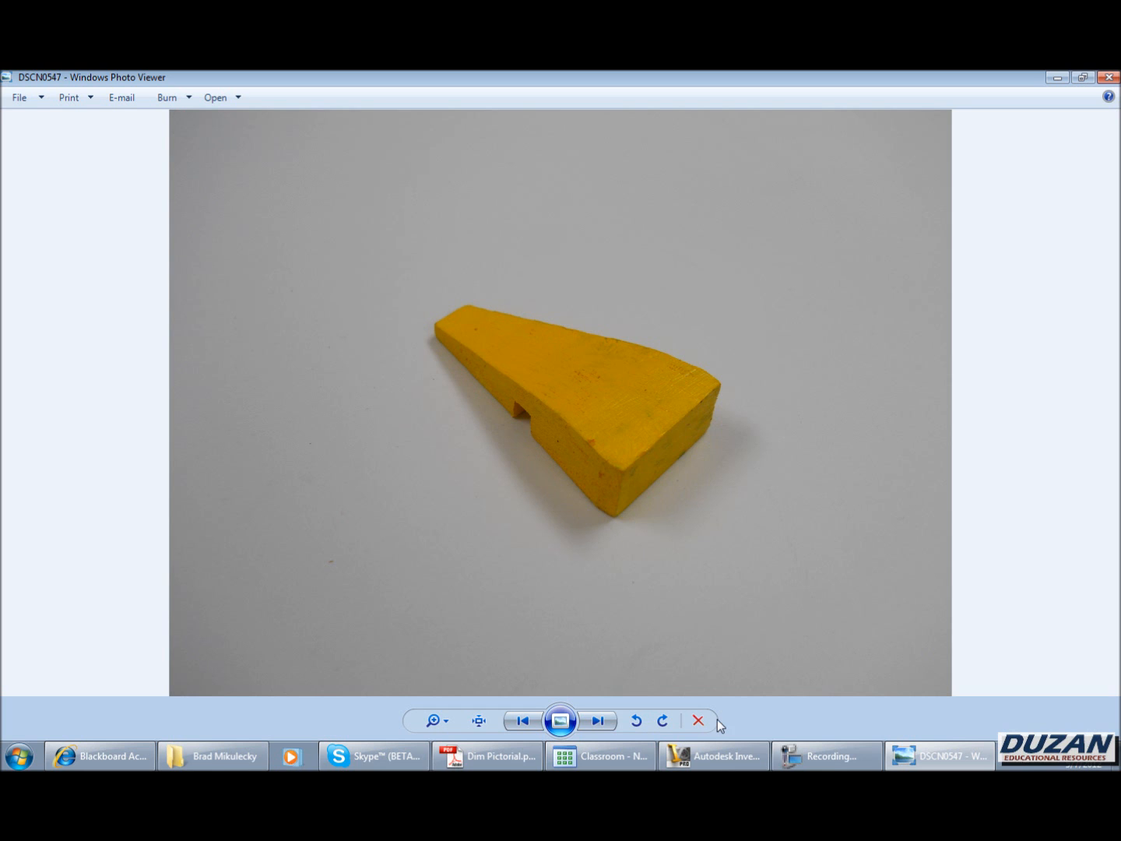
left_click(712, 755)
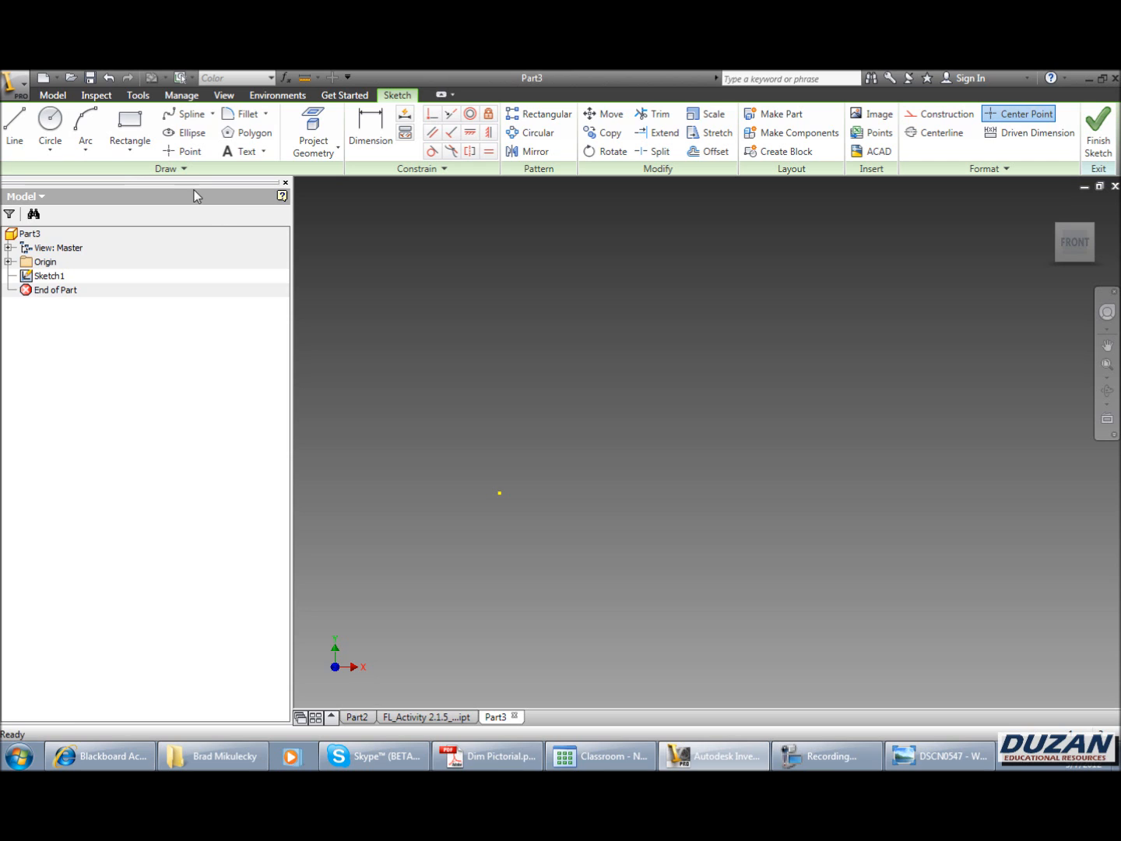
Sketch a two-point rectangle about 1.7 in wide and 0.9 in high from the origin point and finish the sketch.
left_click(143, 136)
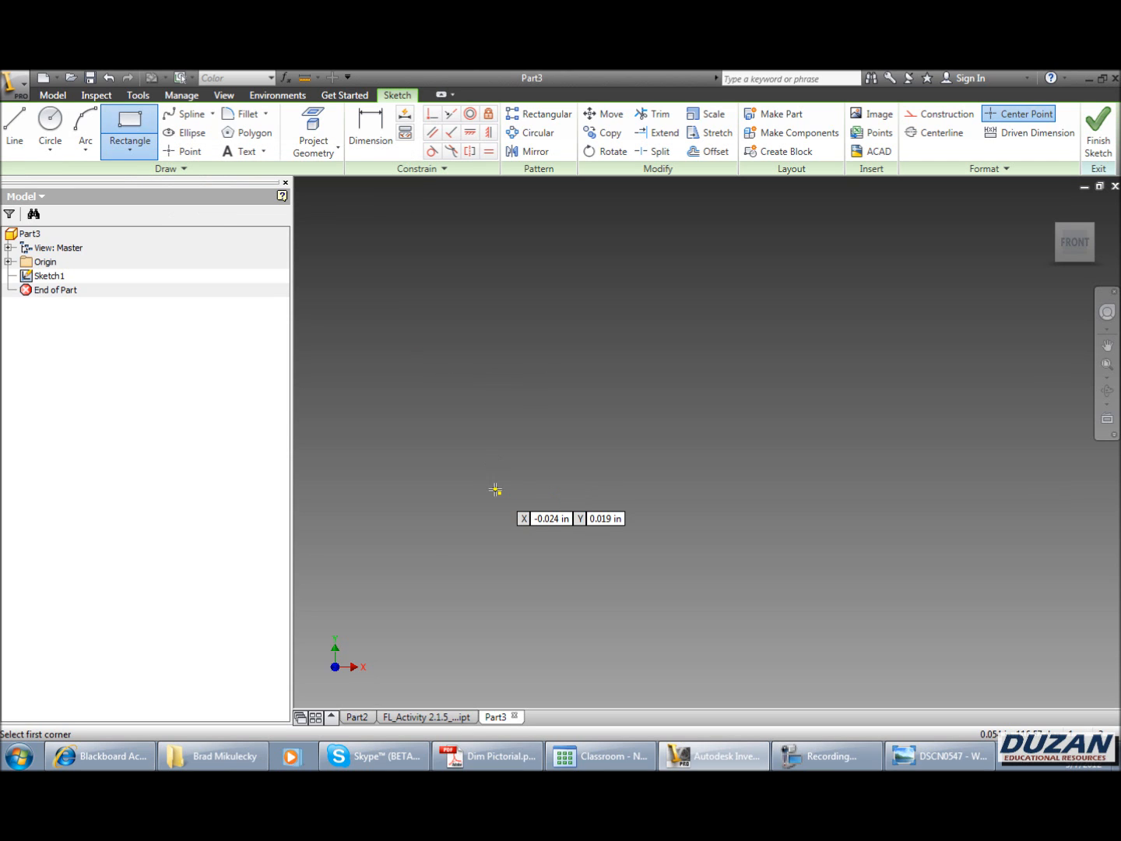
left_click(498, 492)
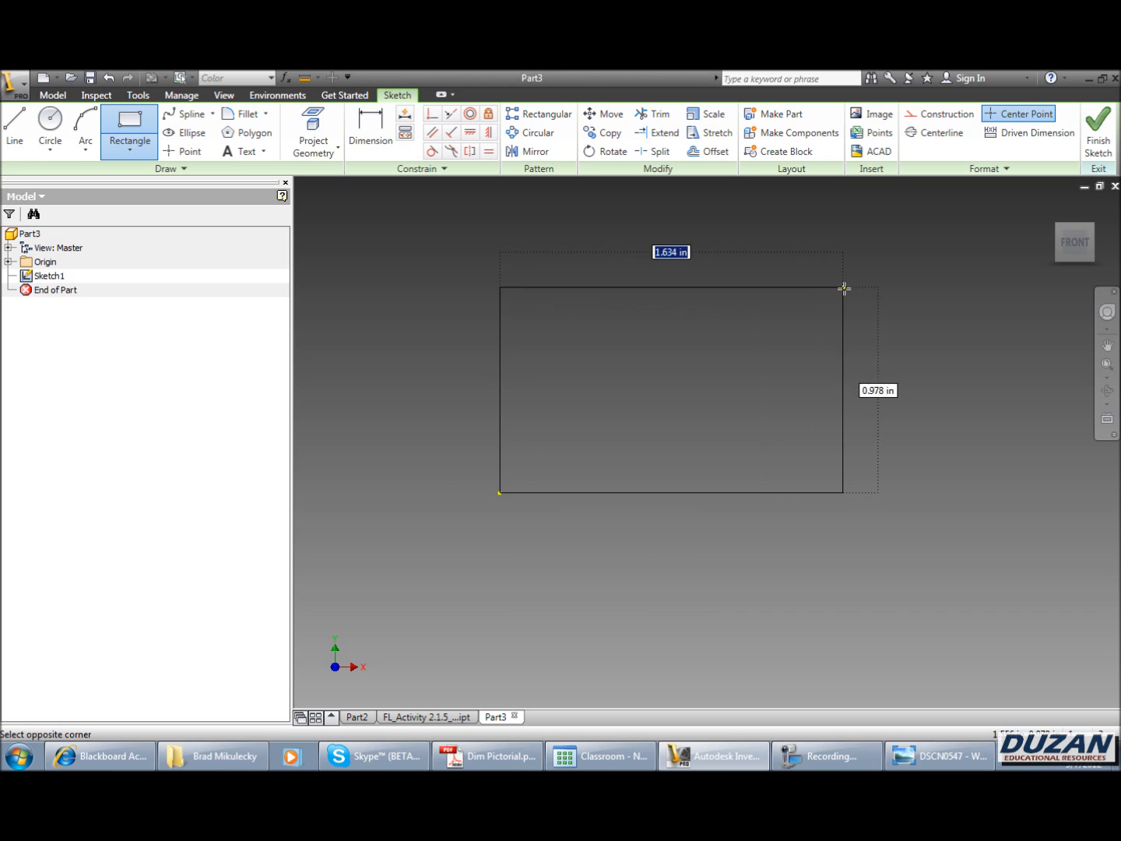
left_click(861, 298)
right_click(733, 342)
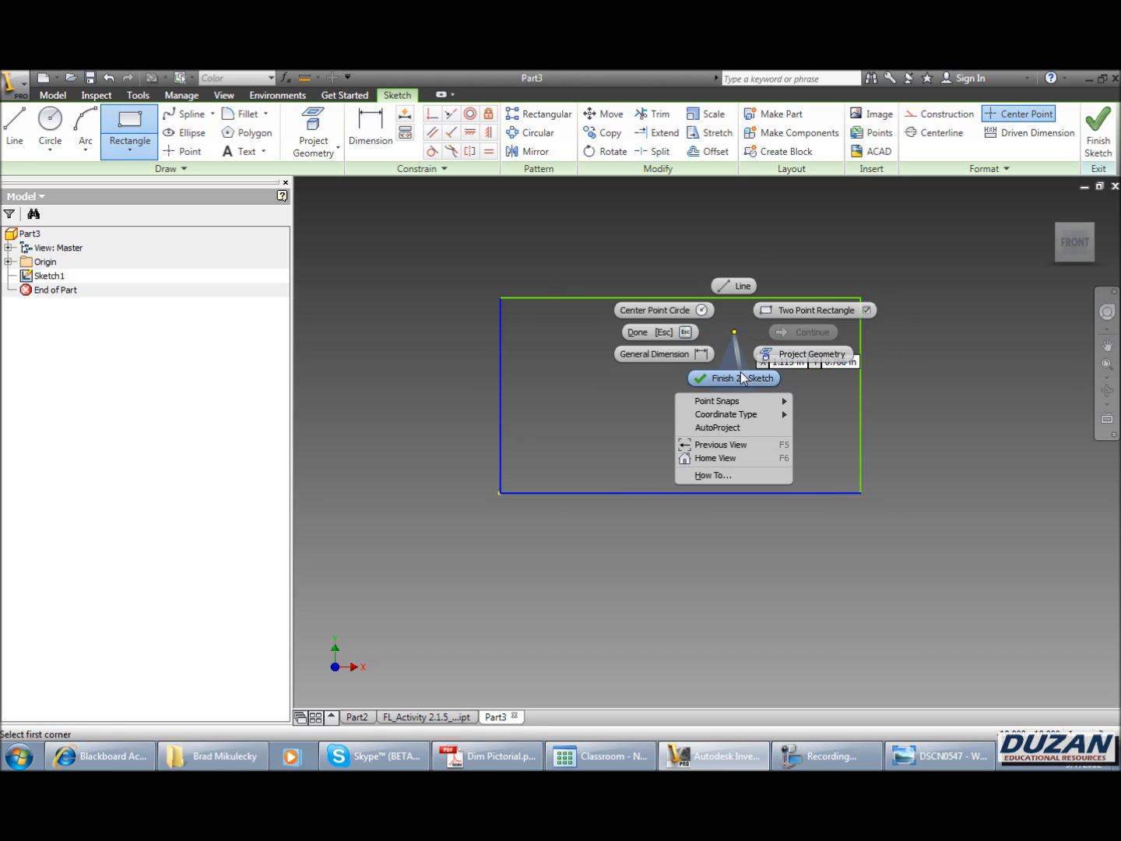
left_click(733, 285)
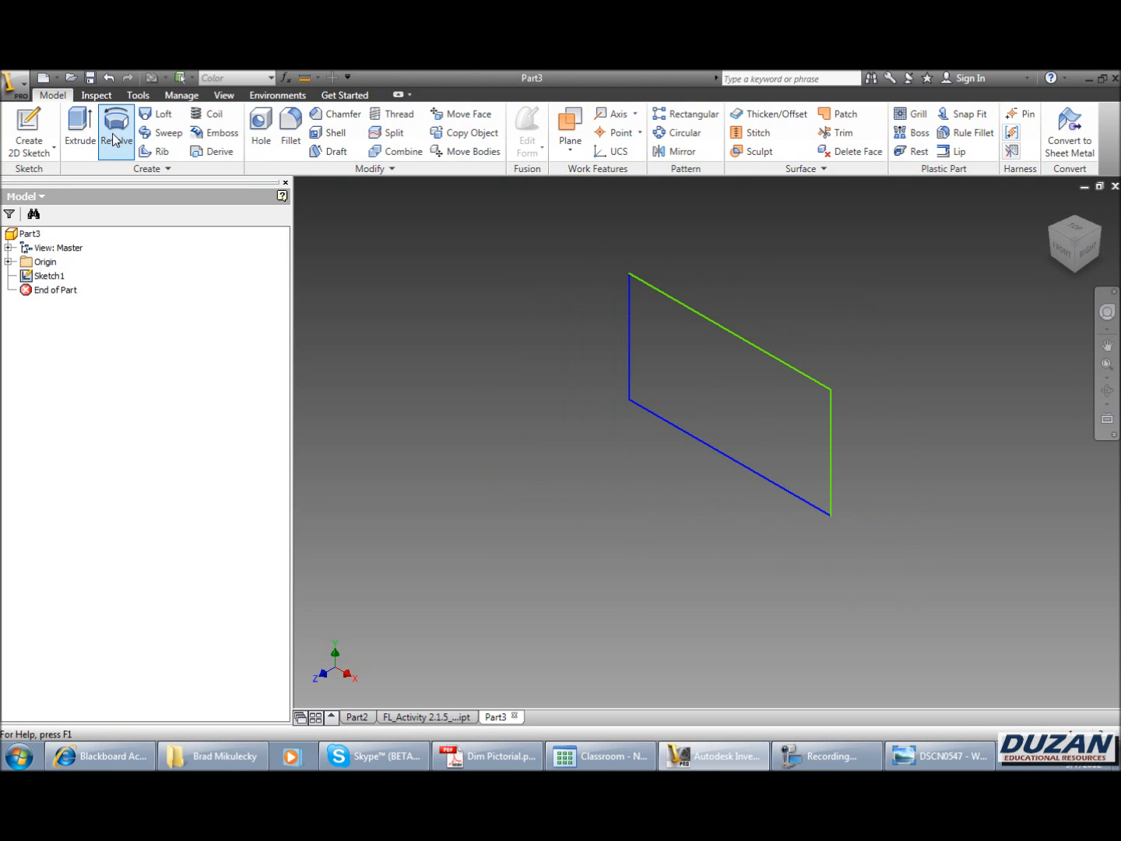
Extrude the rectangle by 0.125 in into a thin plate.
left_click(79, 126)
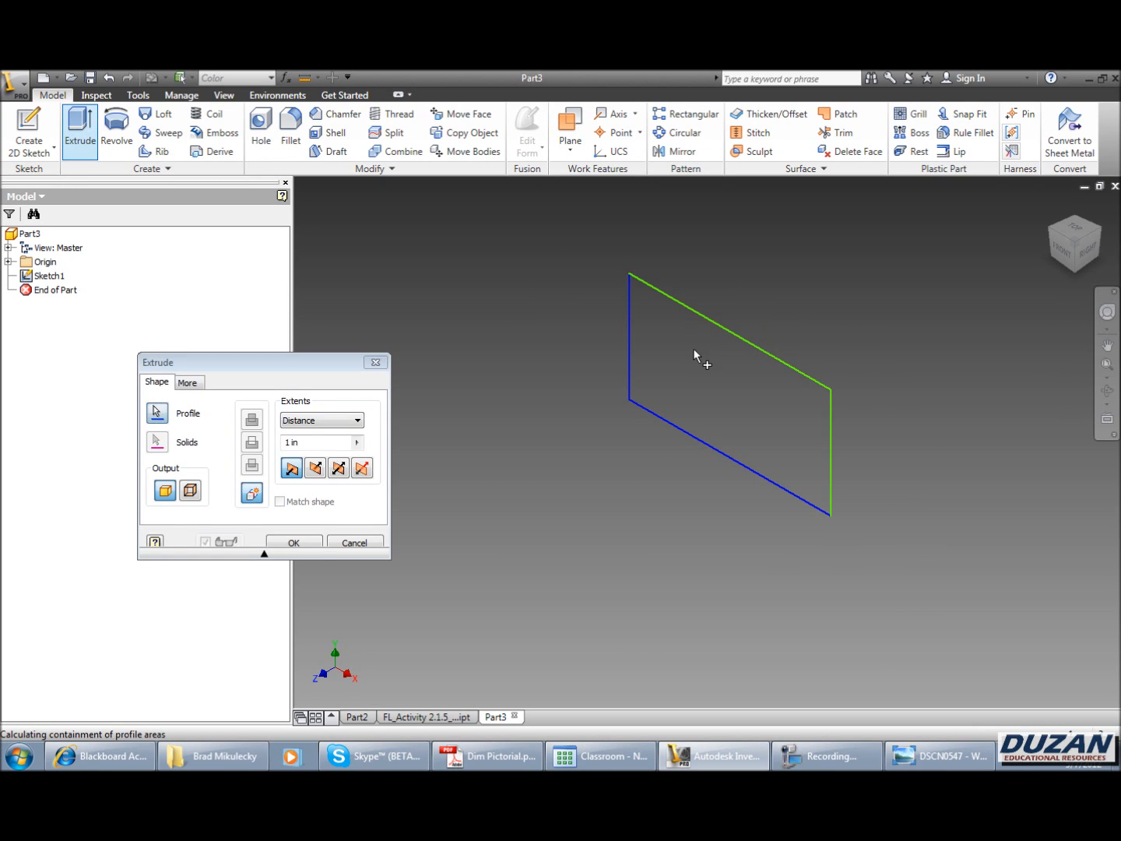
type(".125")
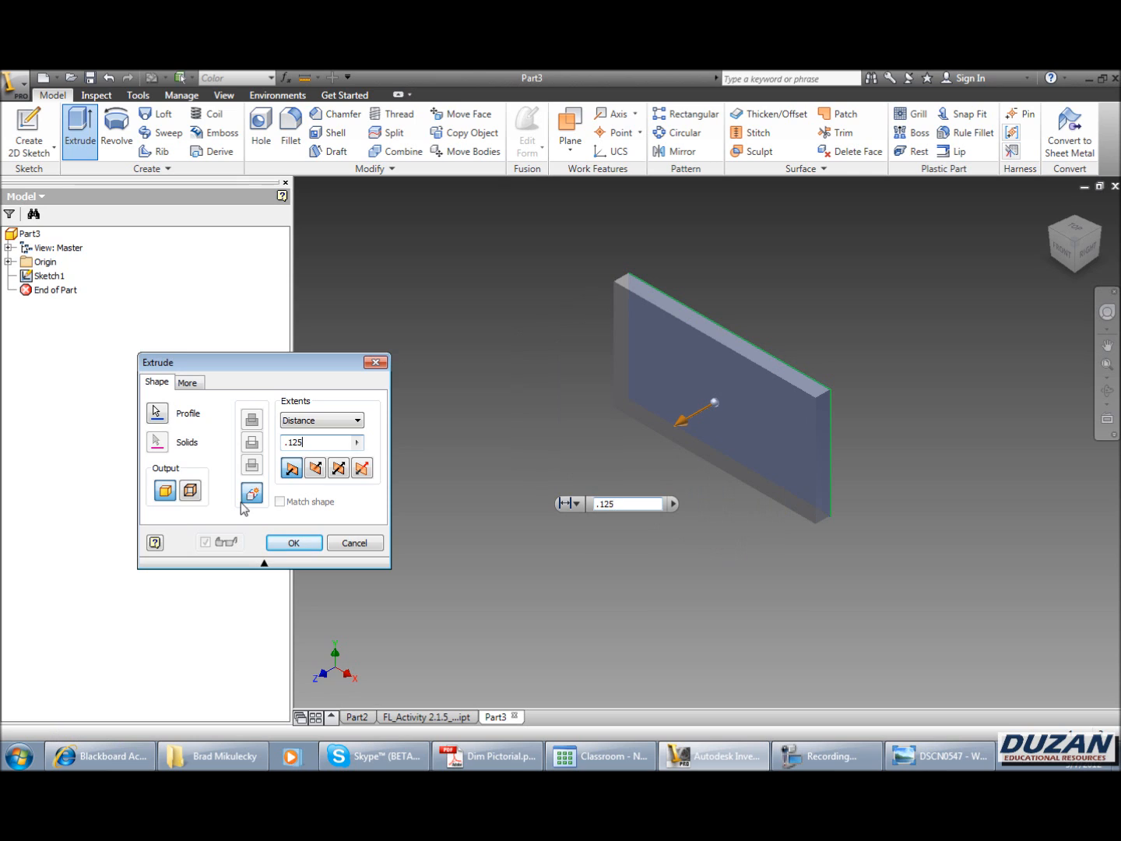
left_click(288, 547)
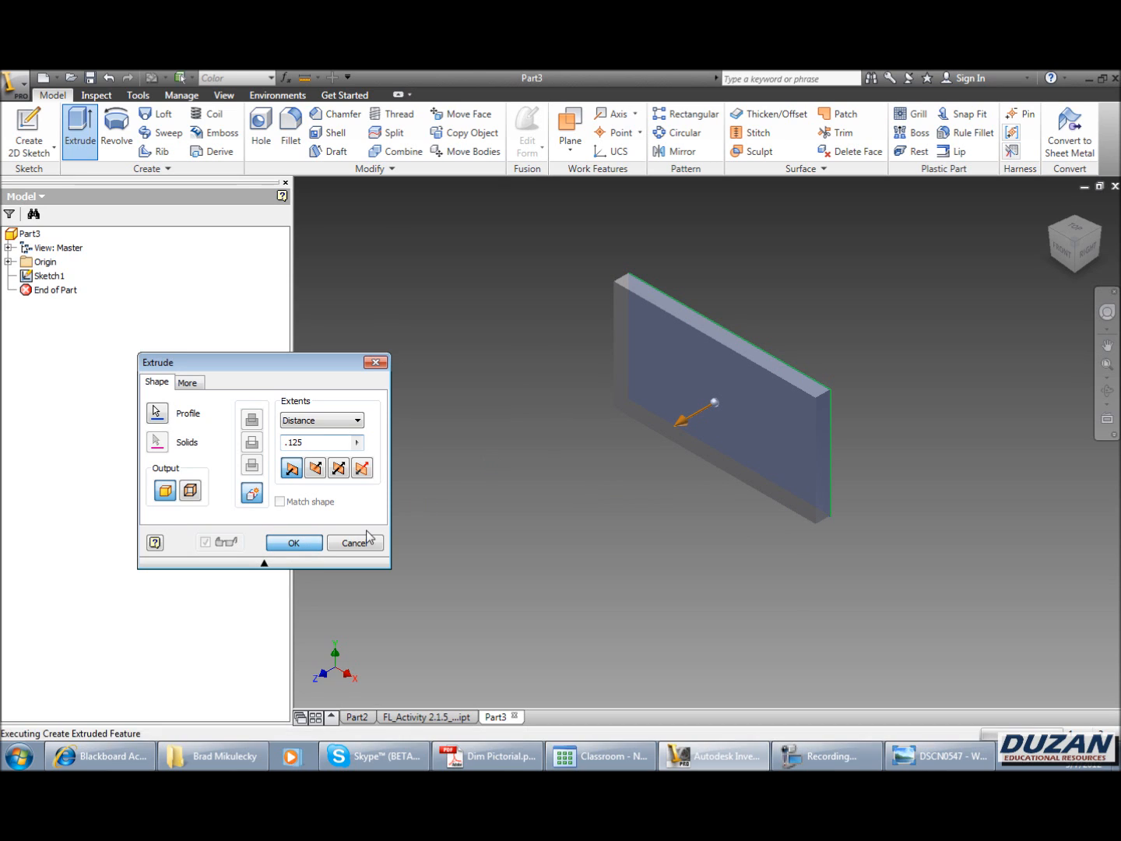
Create a sketch on the plate's front face containing its outline and finish it without drawing anything else.
left_click(30, 135)
left_click(726, 419)
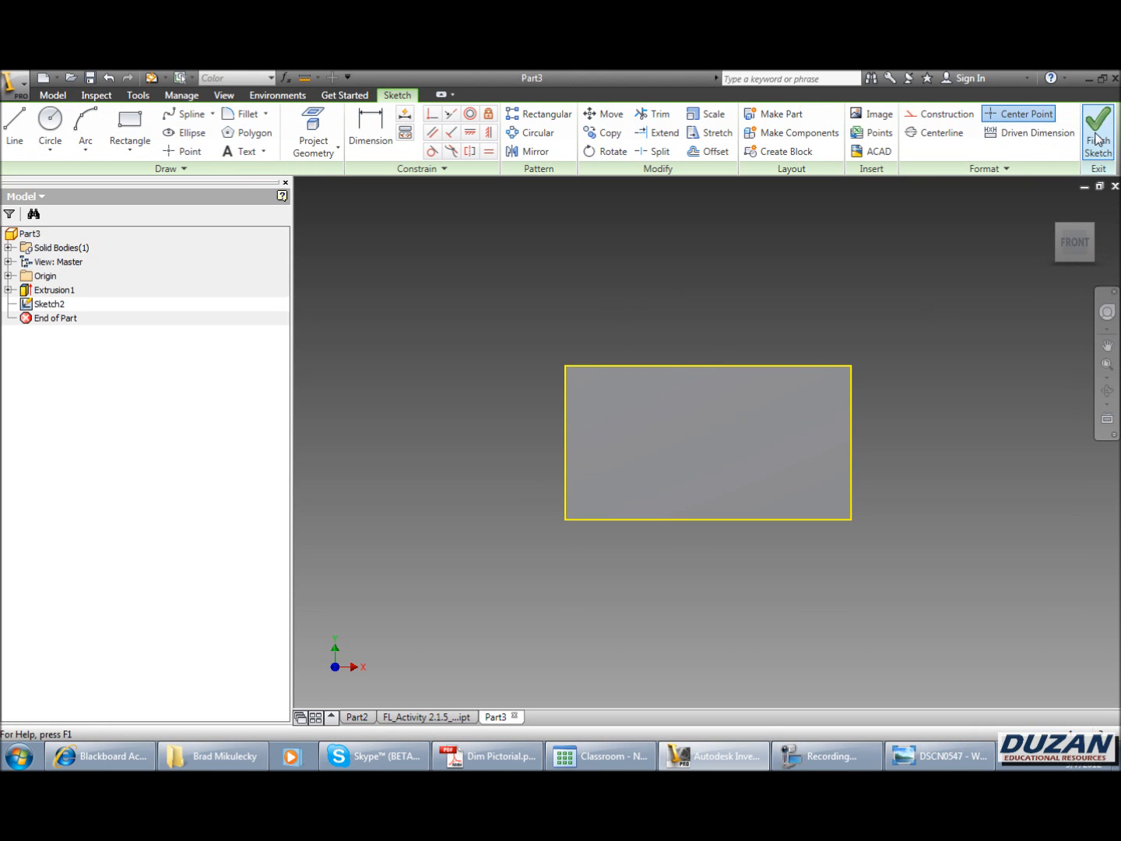
left_click(1096, 137)
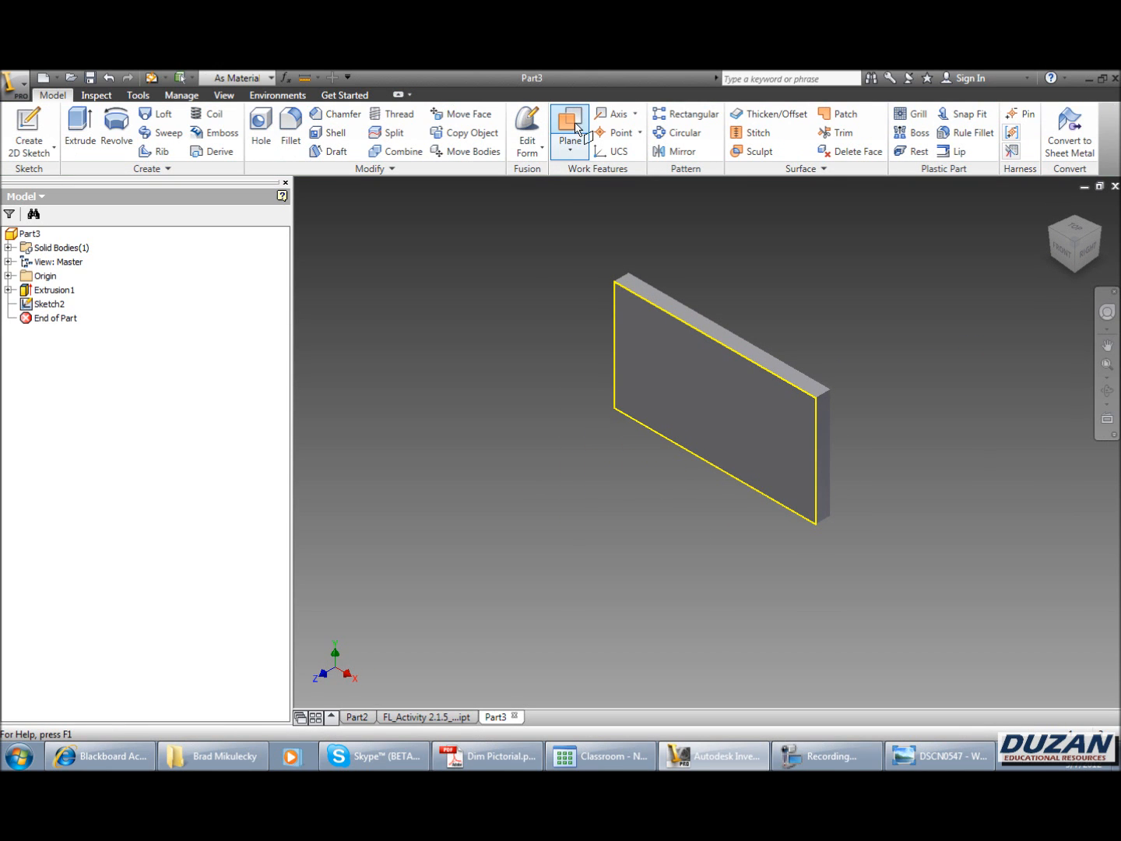
Create a work plane offset 1.75 in forward from the plate's front face.
left_click(576, 127)
left_click_drag(632, 386, 498, 515)
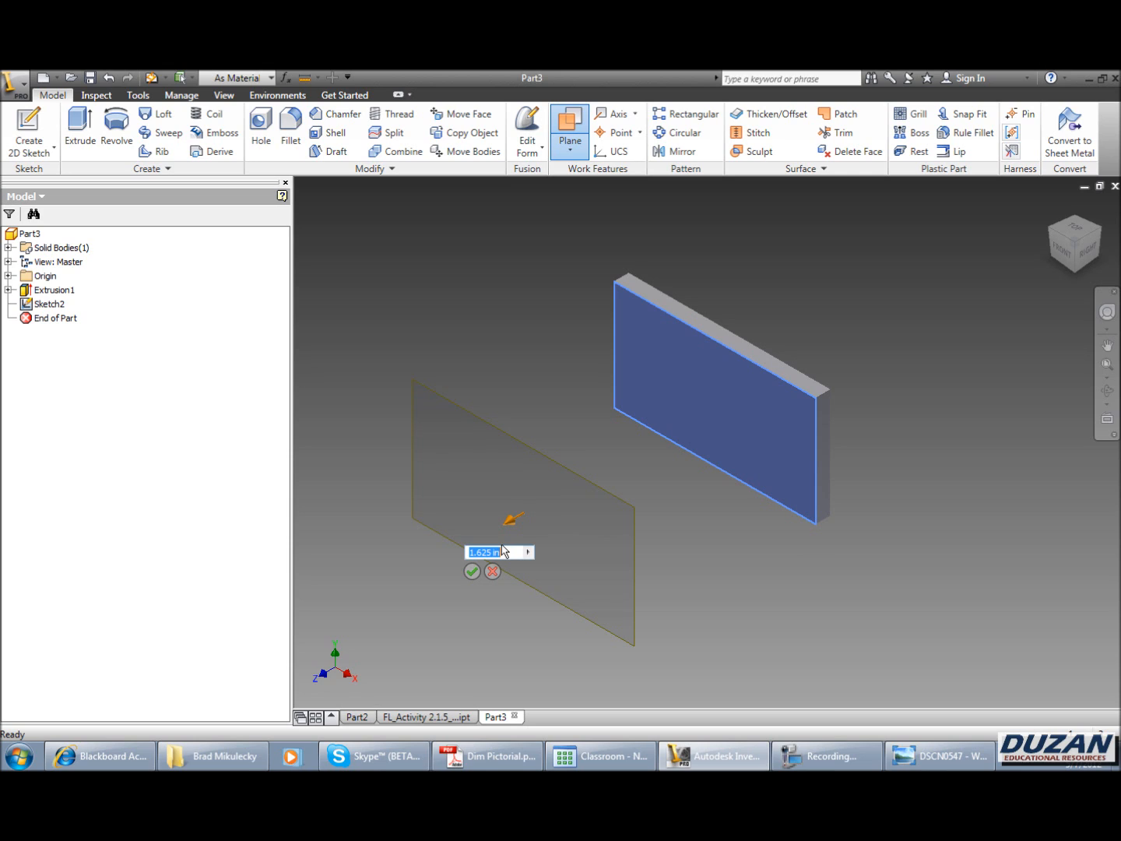
type("1.75")
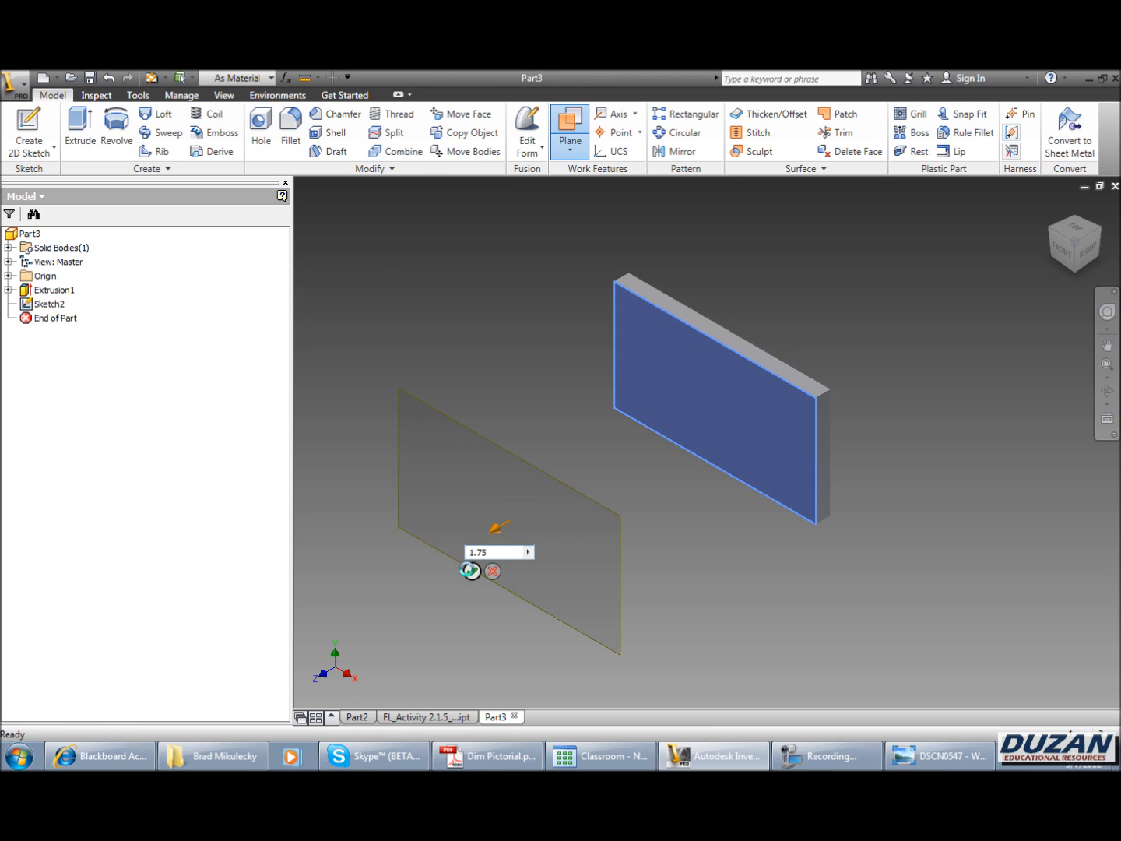
left_click(470, 571)
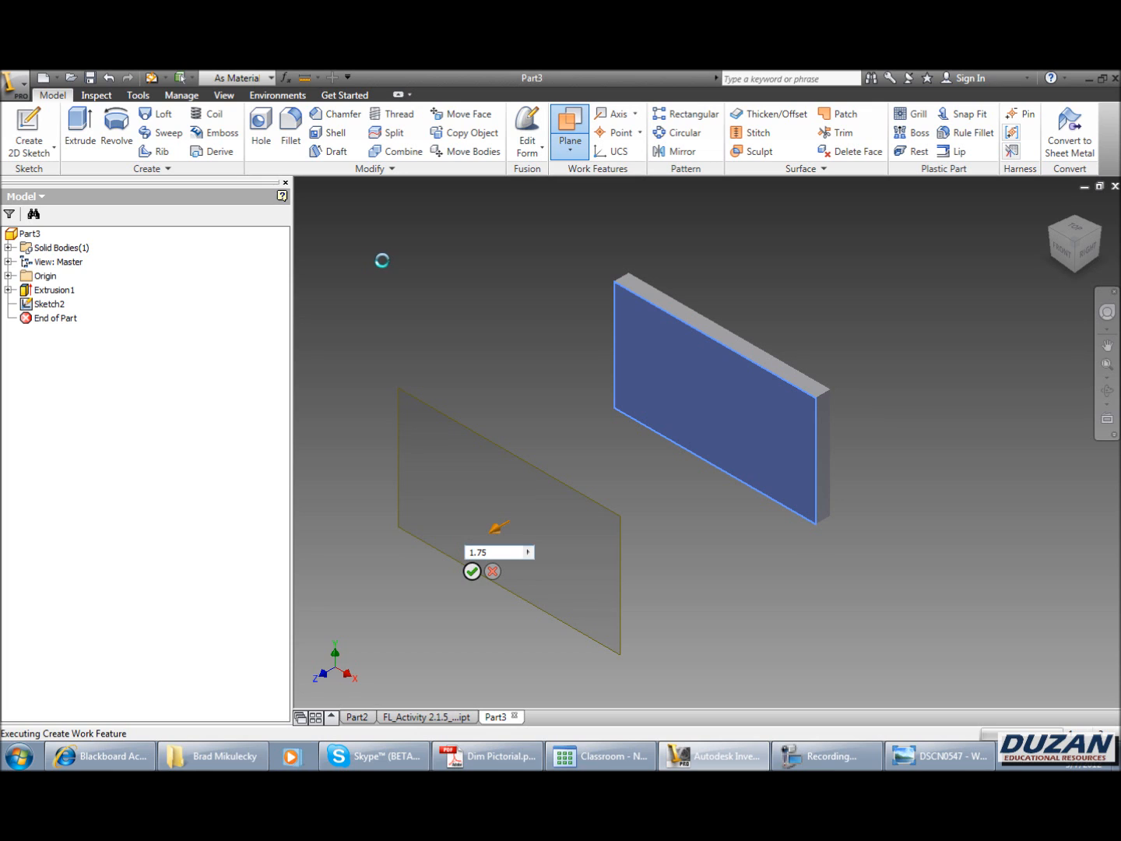
Sketch a rectangle about 0.57 by 0.23 in on the offset work plane, near mid-width and resting on the bottom line, and finish the sketch.
left_click(32, 124)
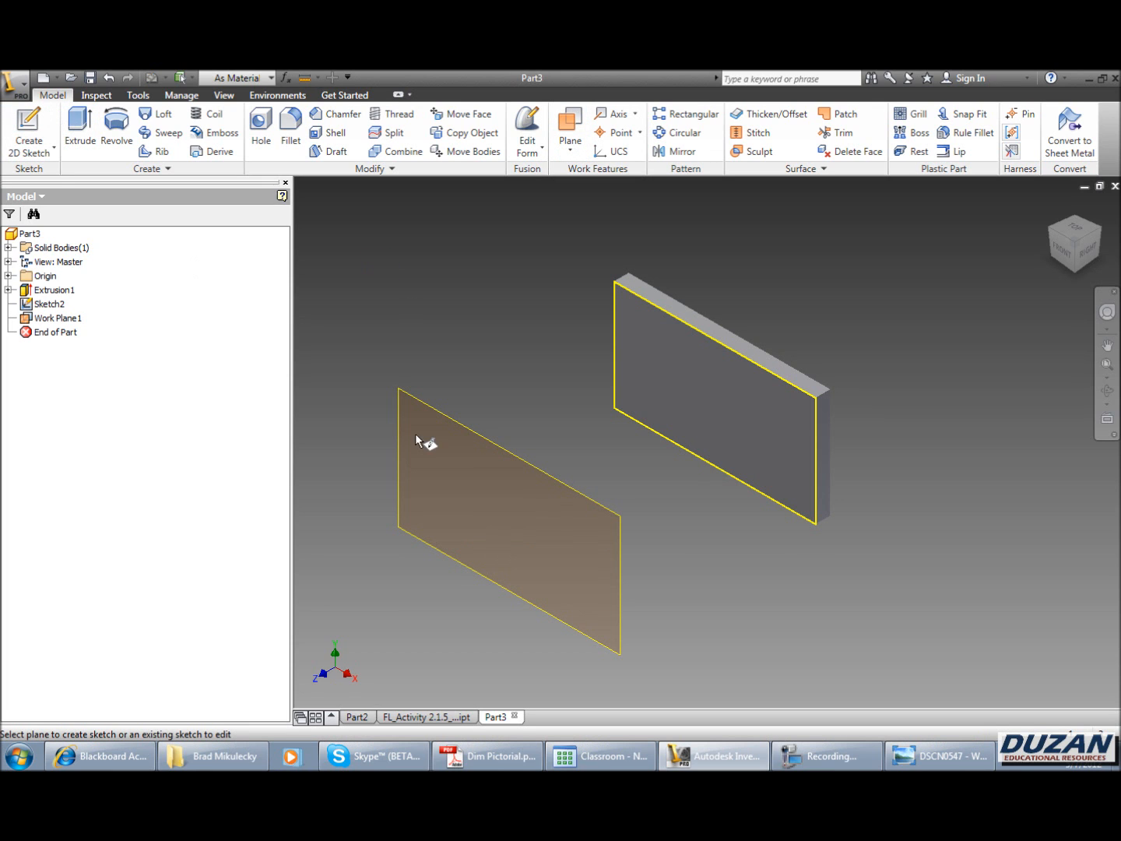
left_click(481, 458)
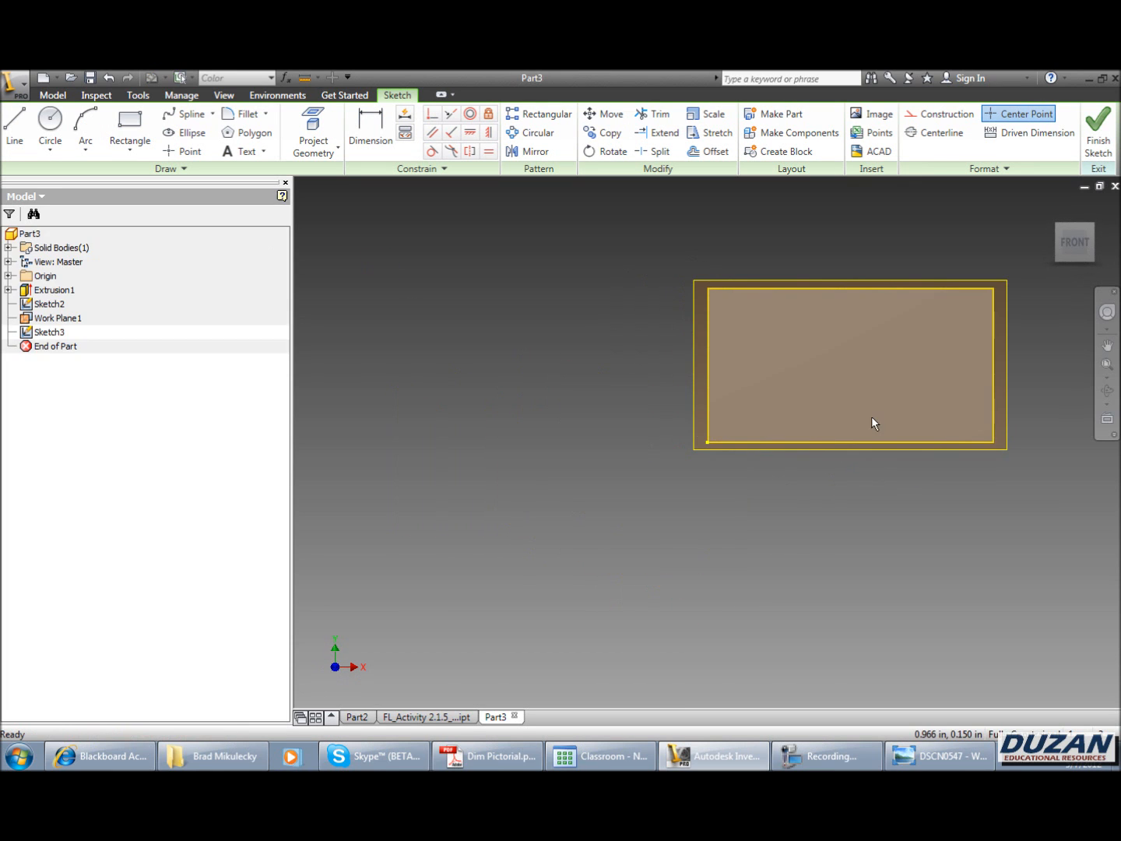
left_click(130, 126)
left_click(596, 454)
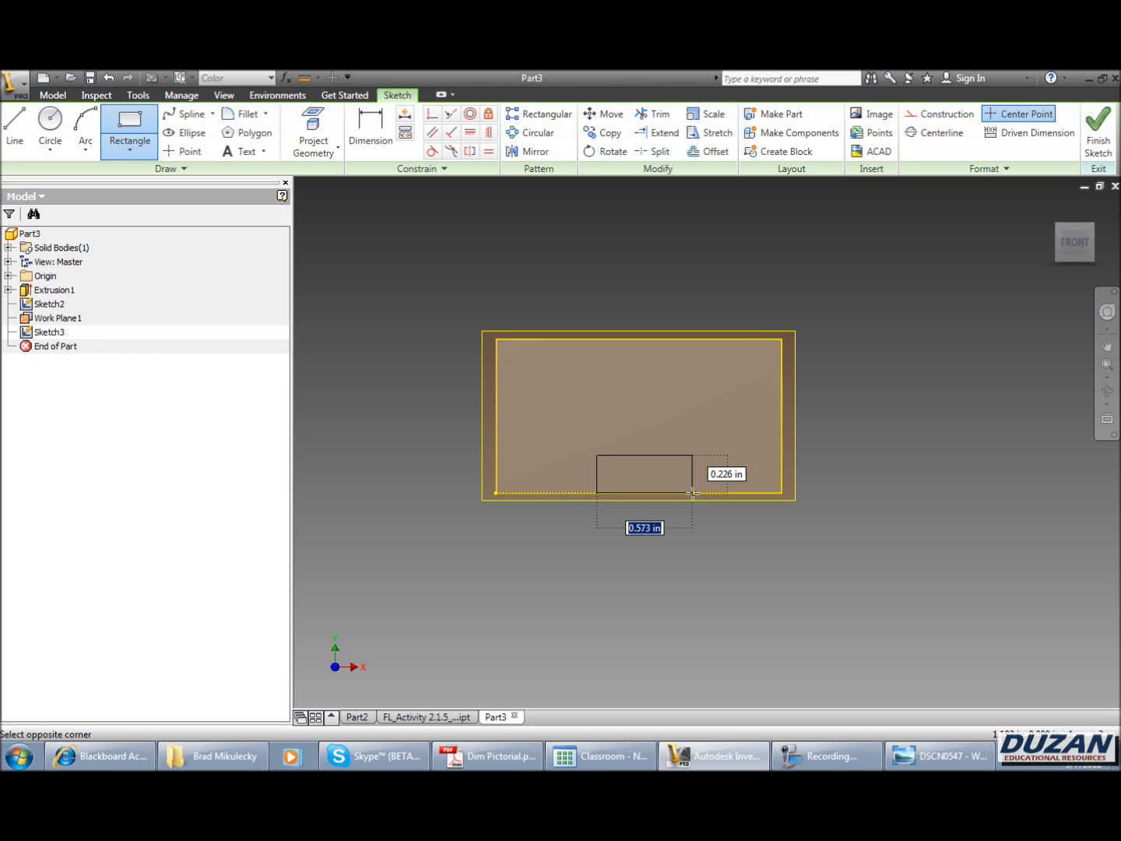
left_click(690, 493)
right_click(627, 383)
left_click(627, 424)
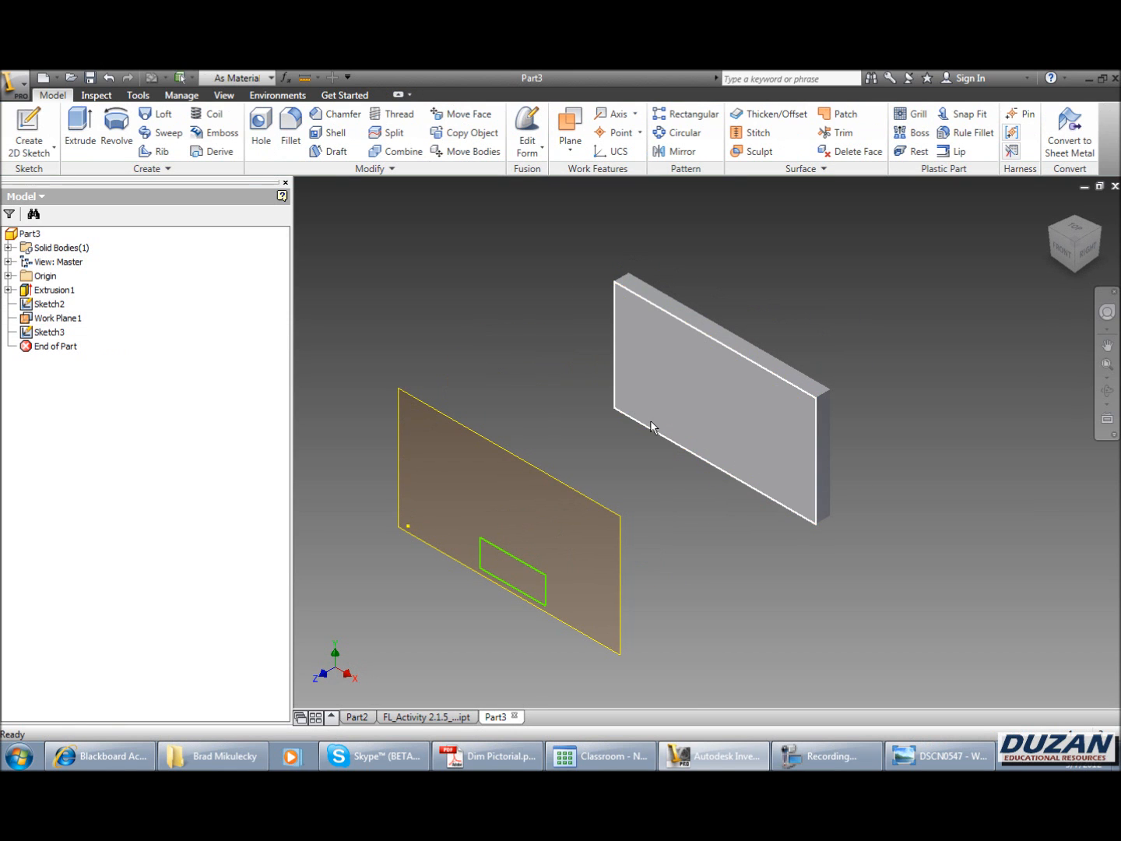
Loft a solid from the small rectangle to the outline of the plate's front face.
left_click(161, 114)
left_click(499, 544)
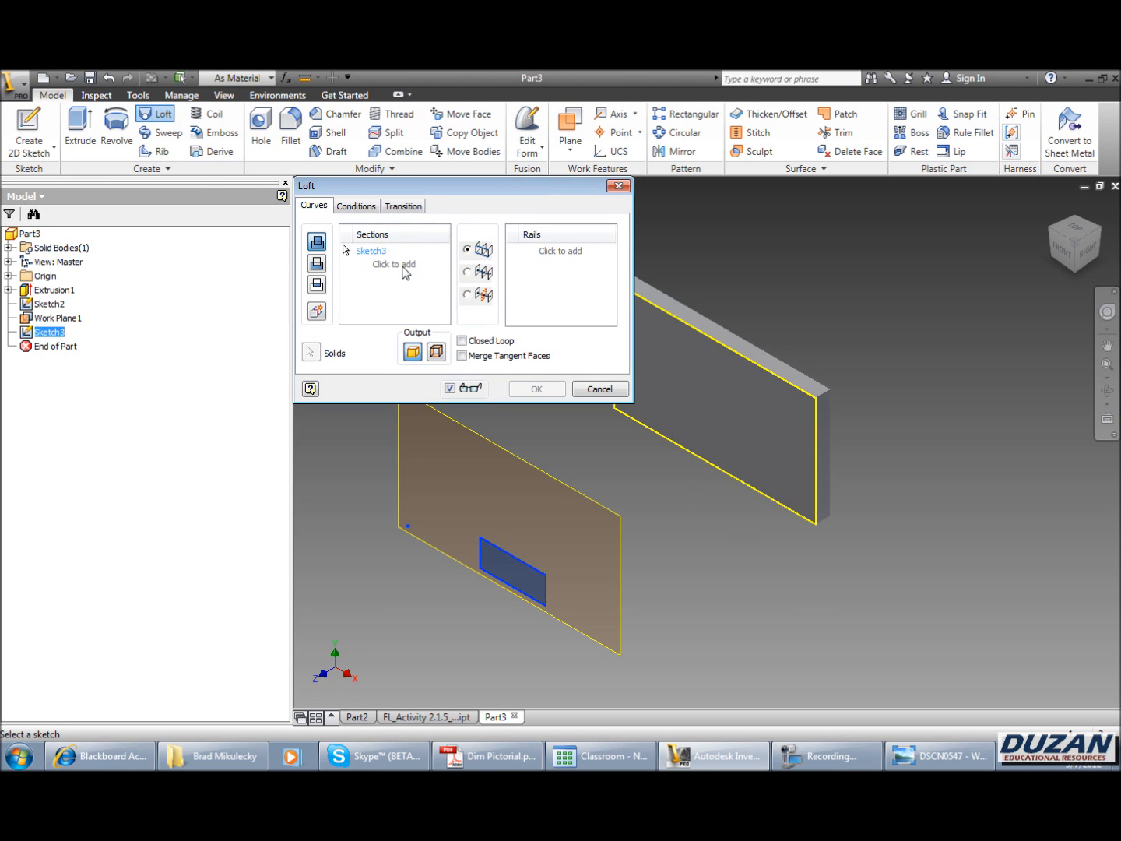
left_click(752, 364)
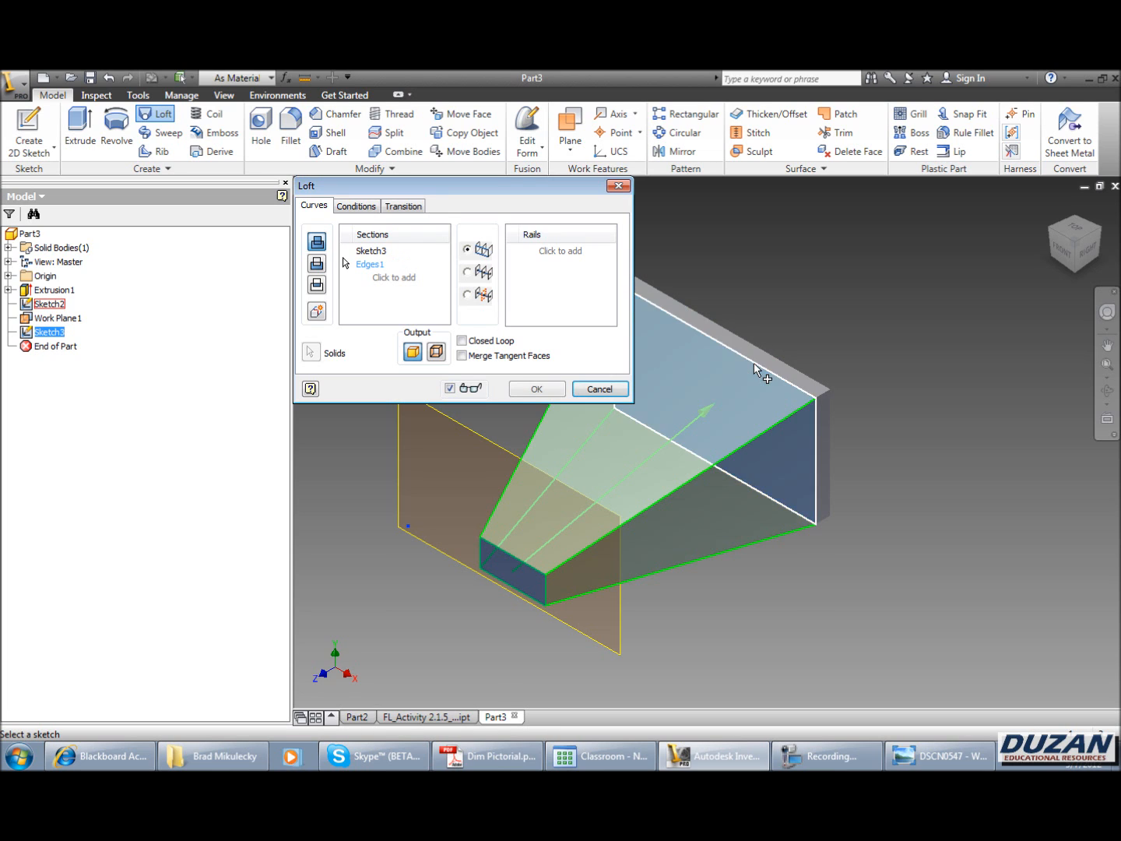
left_click(536, 389)
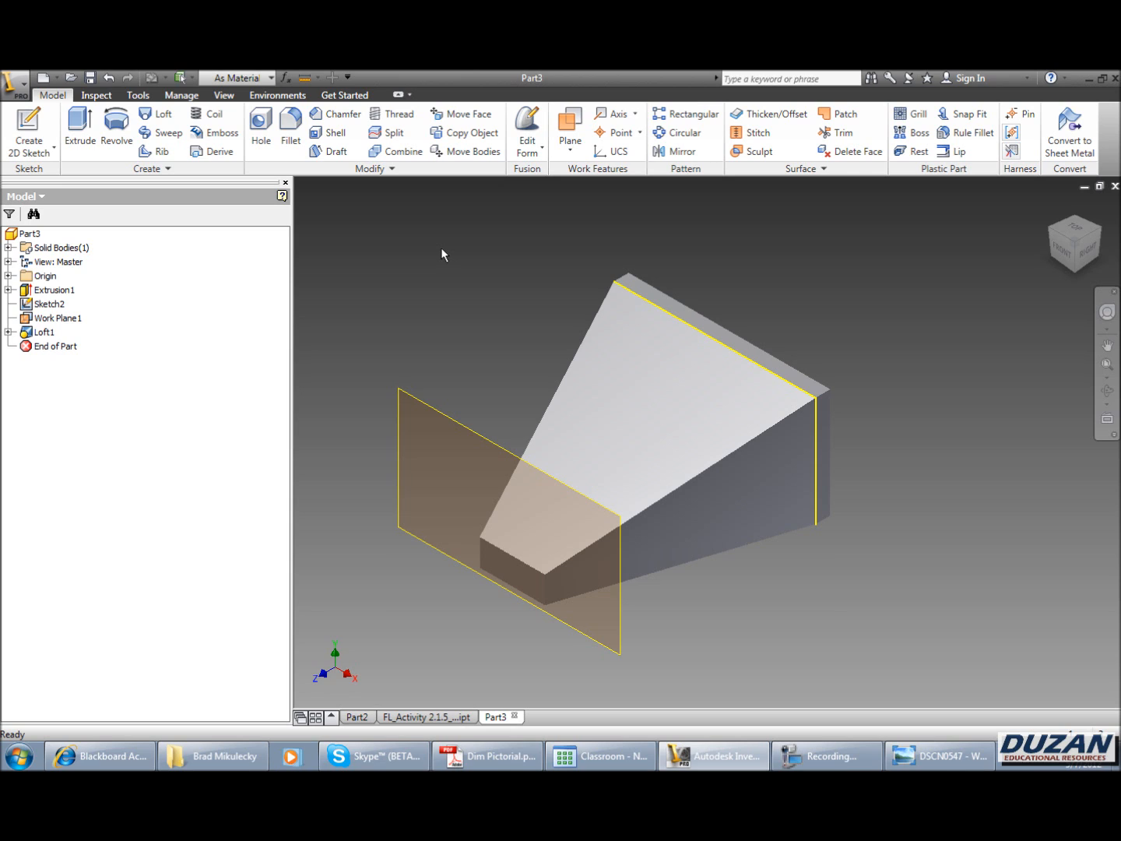
Create a work plane midway between the plate's two side faces and start a sketch on it.
left_click(571, 130)
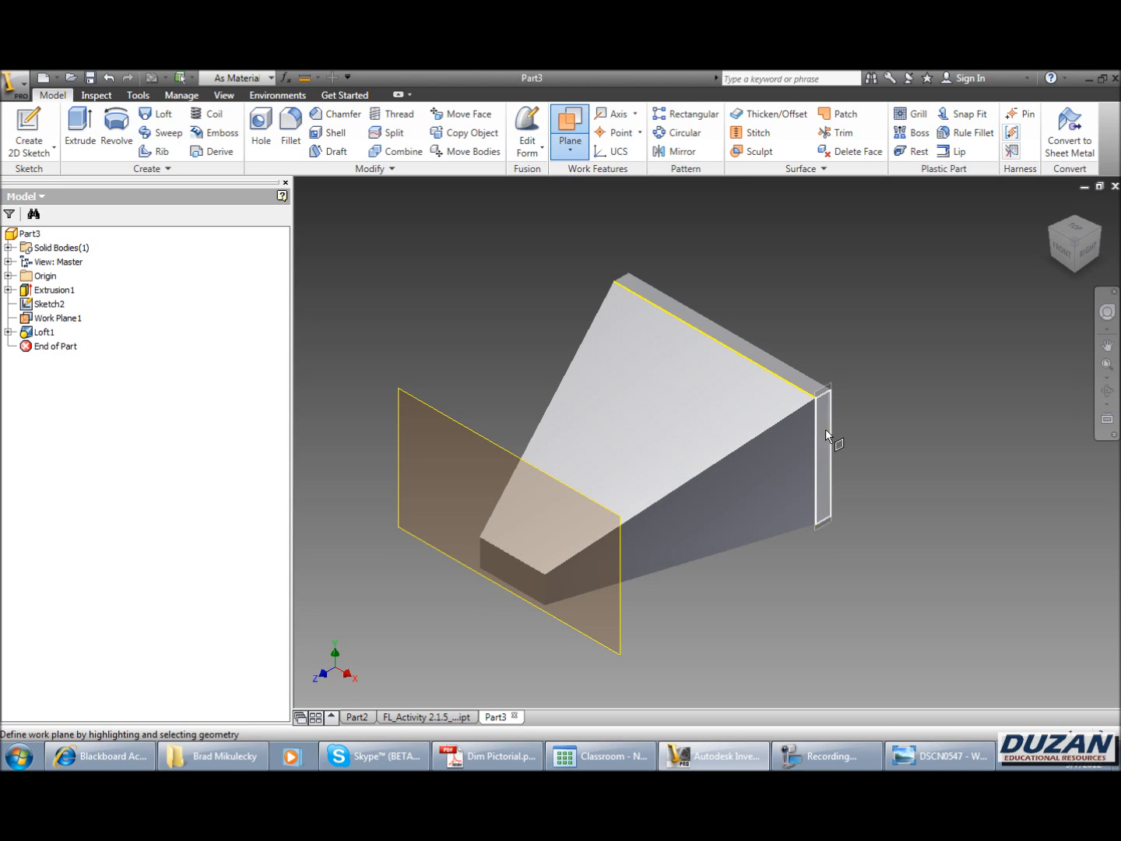
left_click(621, 283)
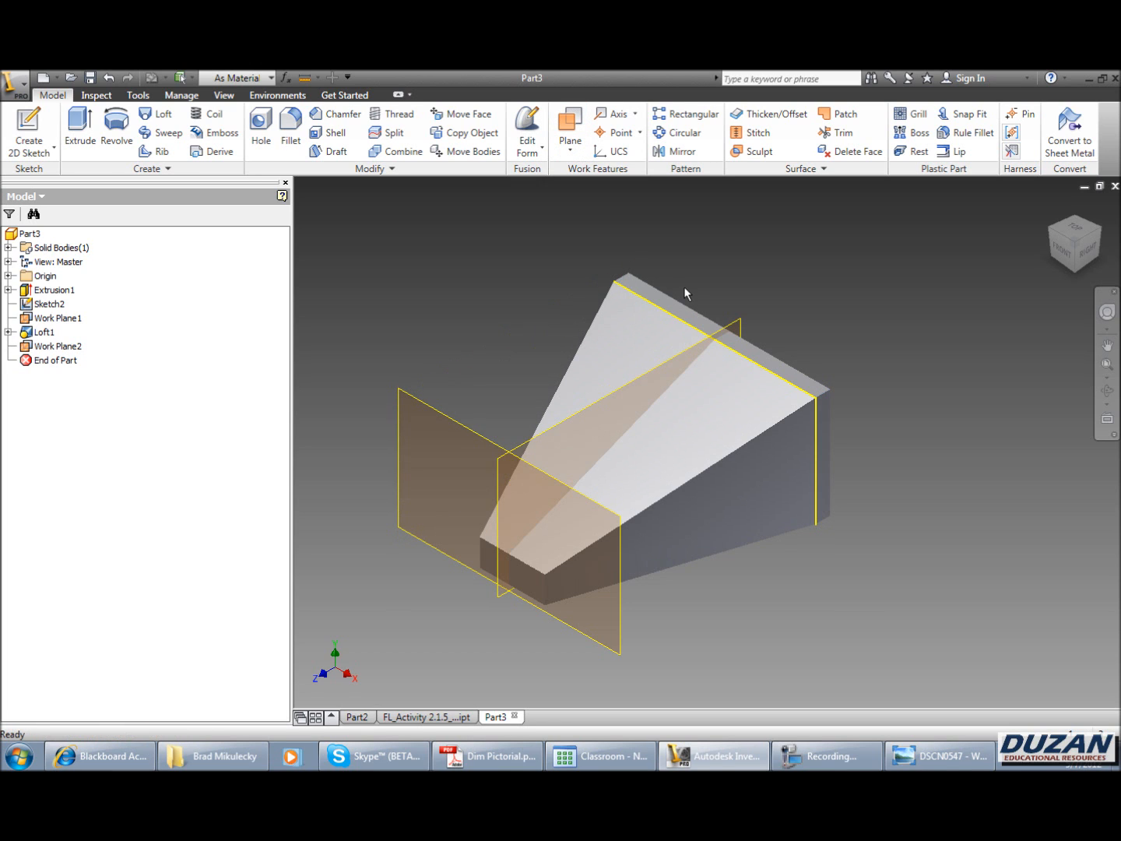
left_click(28, 129)
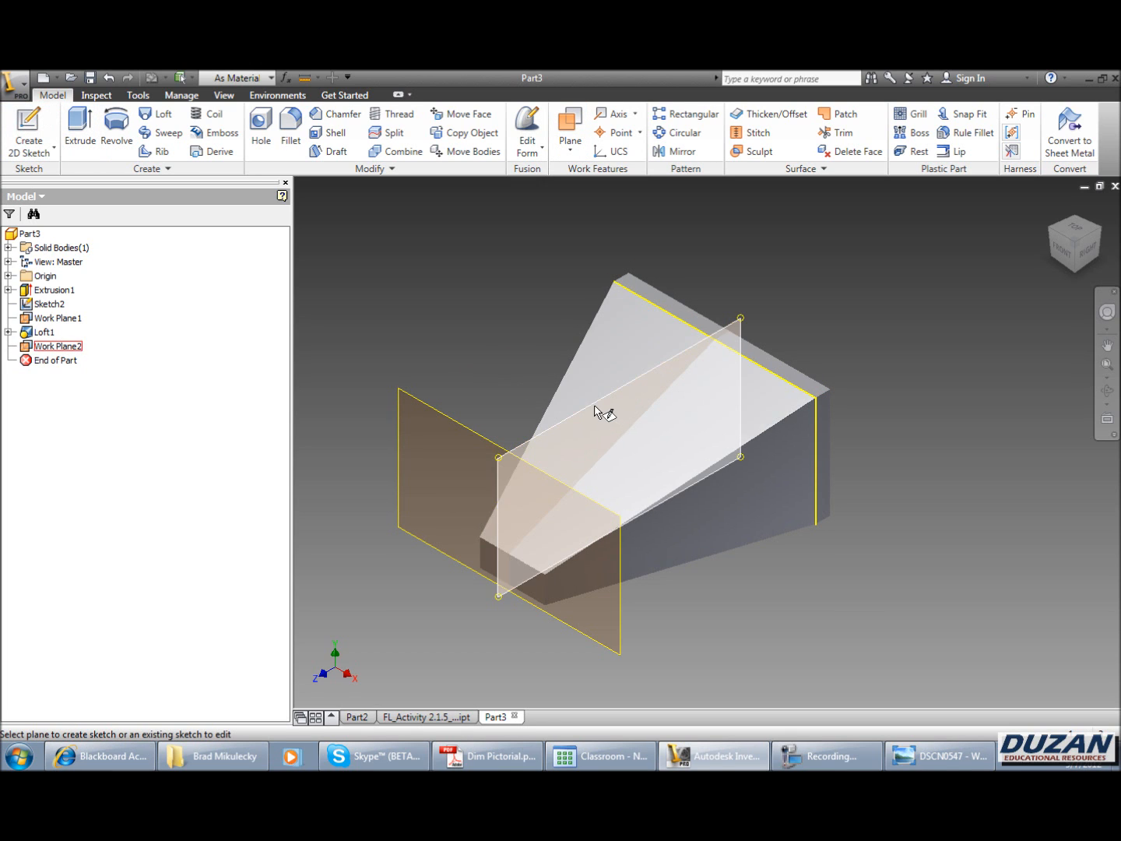
left_click(593, 405)
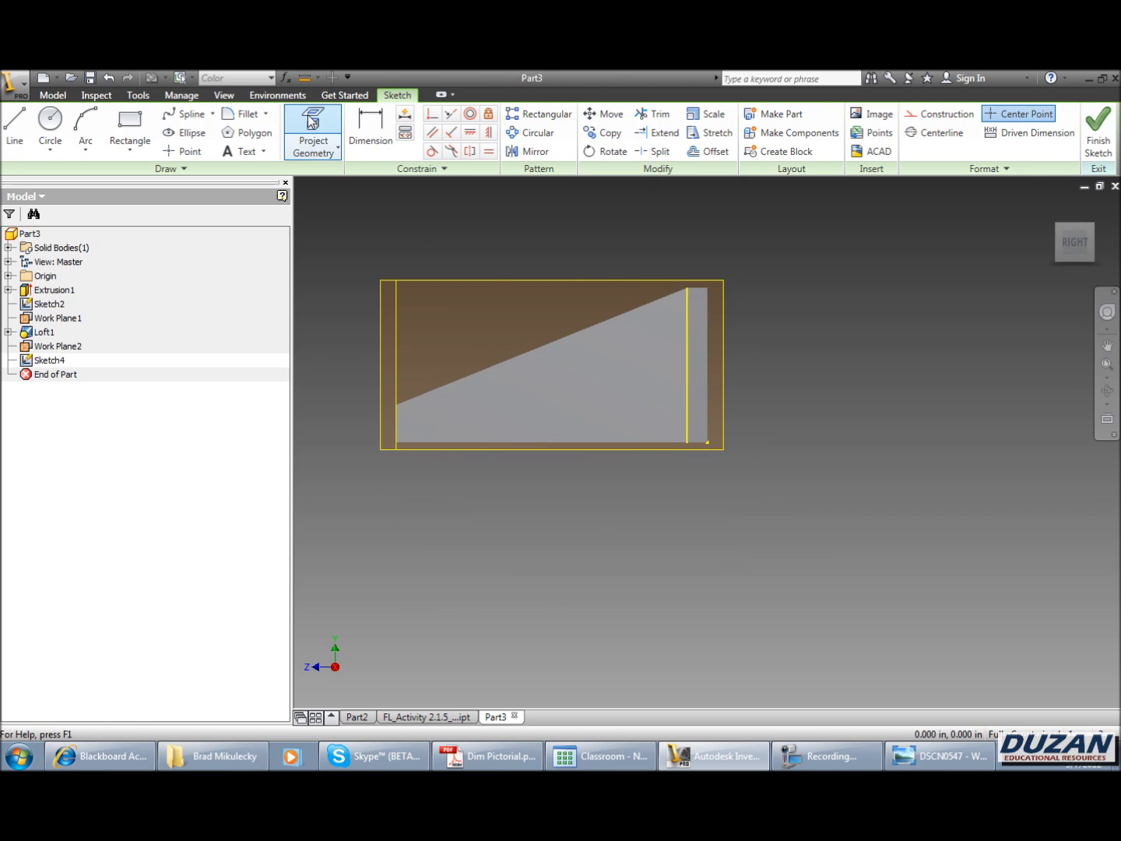
Project the lofted body's cut edges into the sketch and slice the graphics at the sketch plane.
left_click(311, 123)
right_click(420, 207)
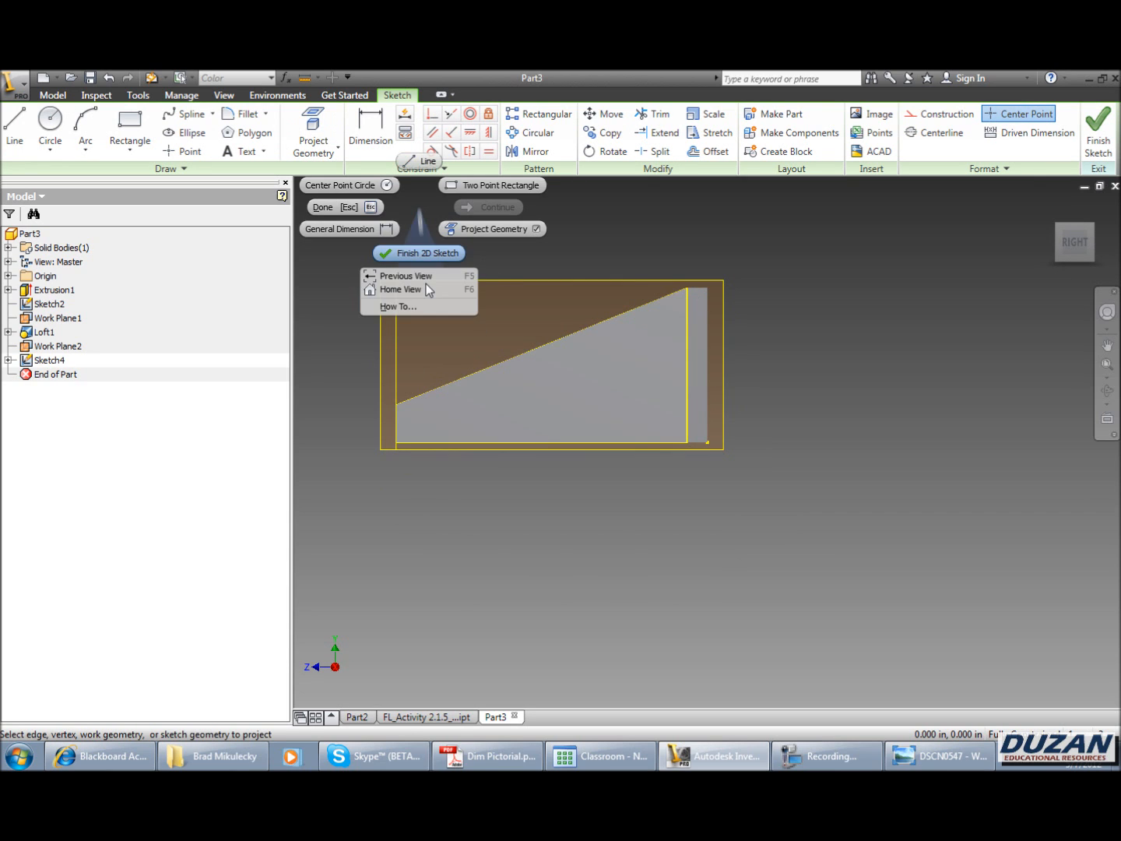
left_click(346, 208)
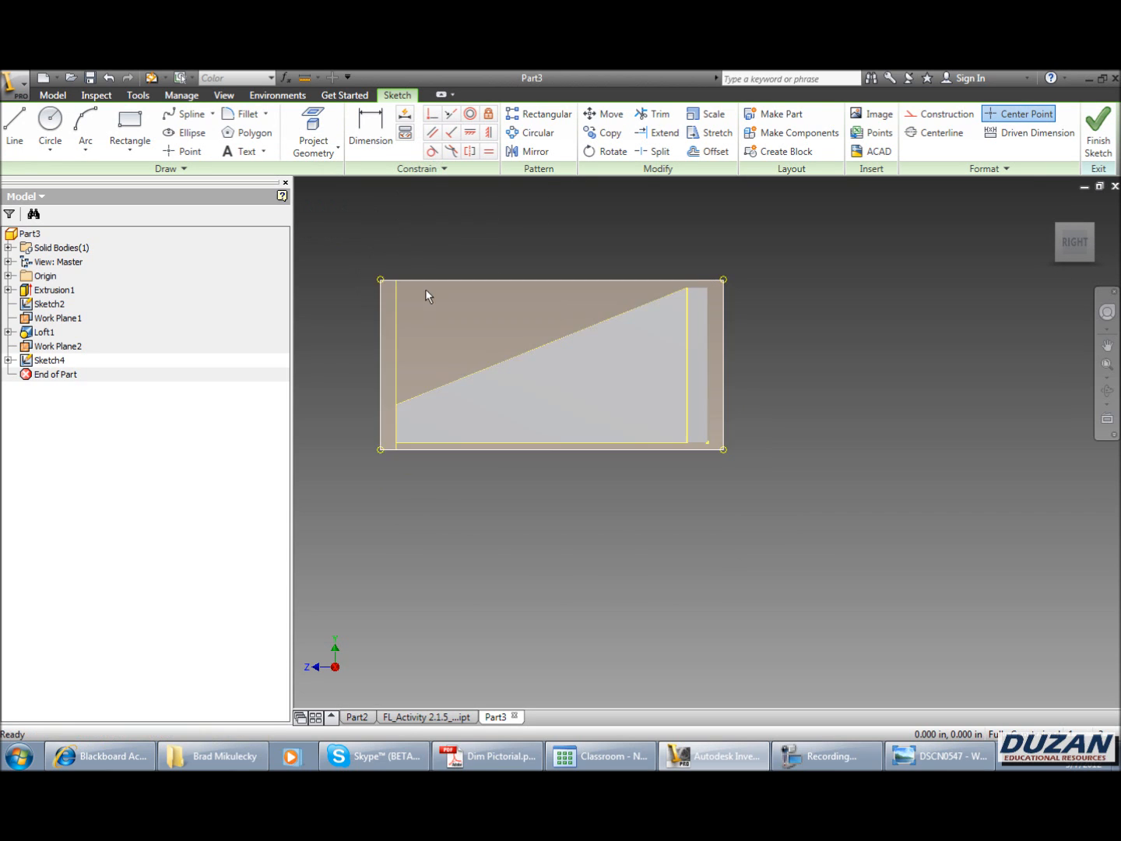
right_click(441, 238)
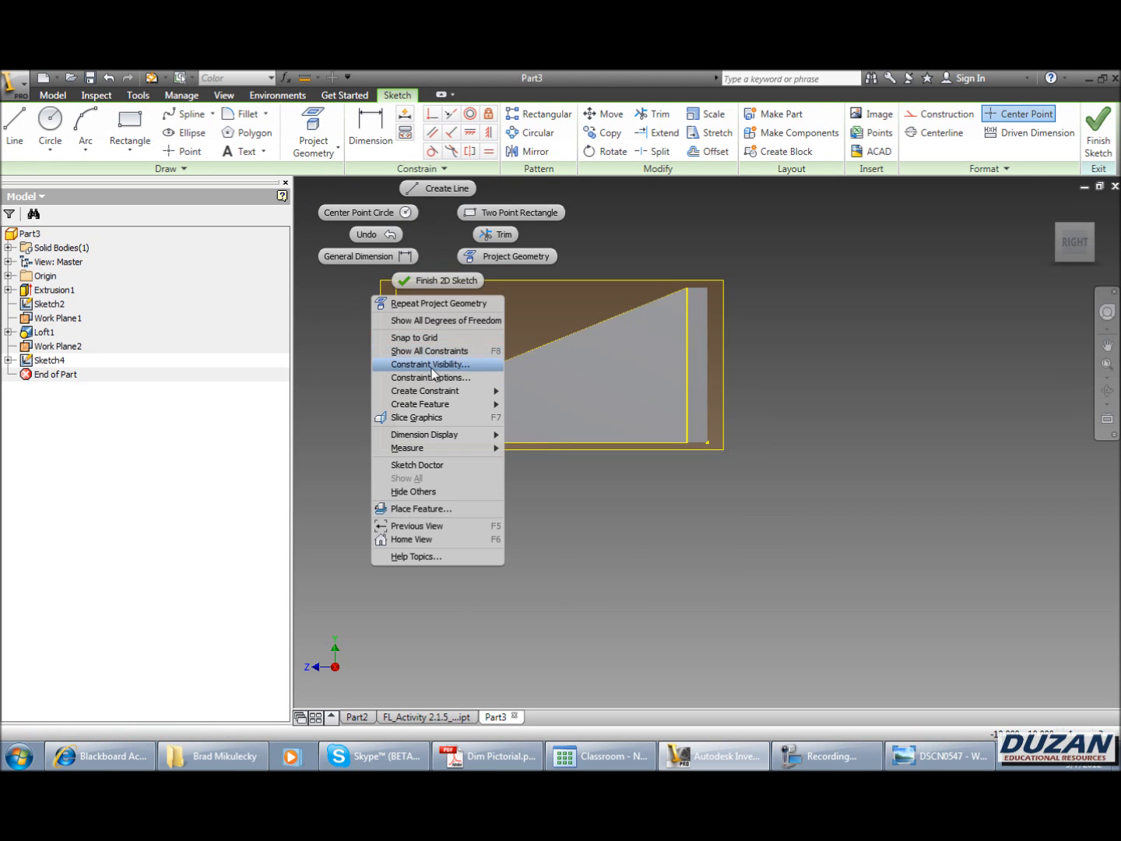
left_click(431, 416)
Sketch a small rectangle standing on the block's bottom edge near mid-length and finish the sketch.
left_click(147, 130)
left_click(529, 442)
right_click(456, 242)
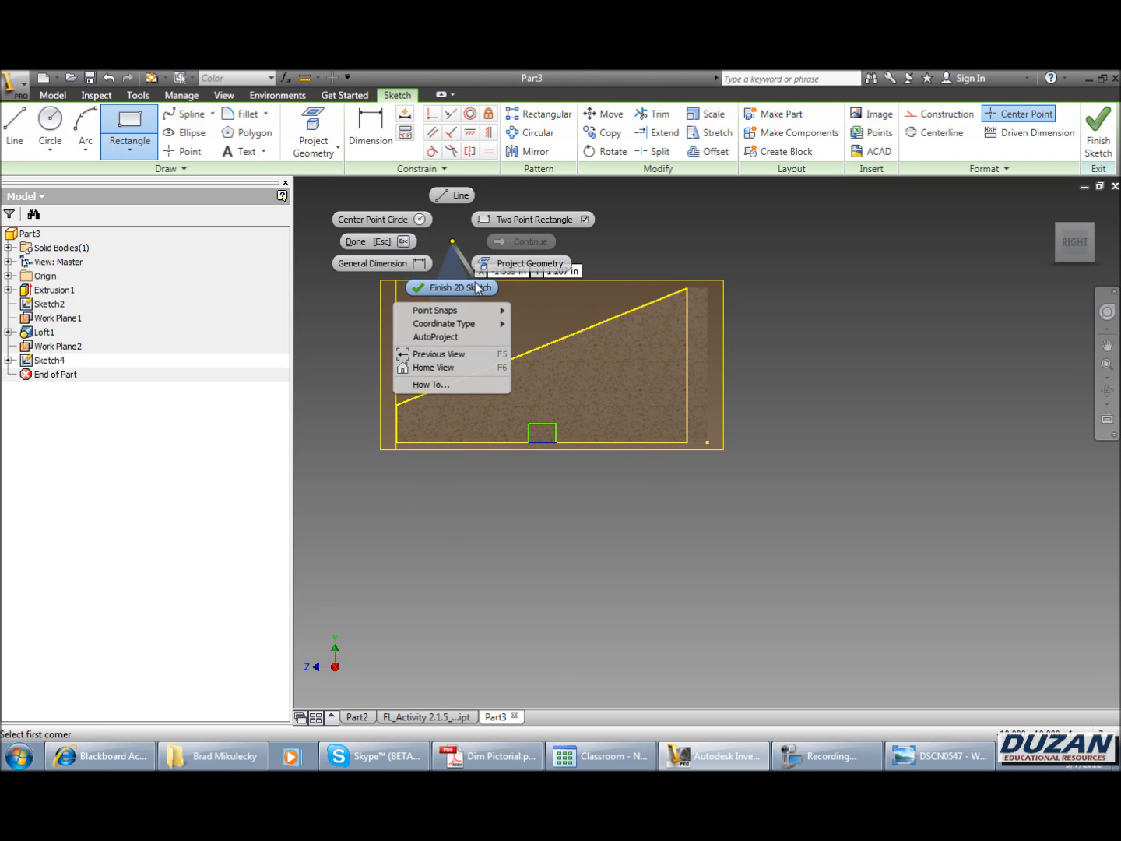
left_click(469, 285)
Extrude the small rectangle as a cut with the extents set to All.
left_click(81, 128)
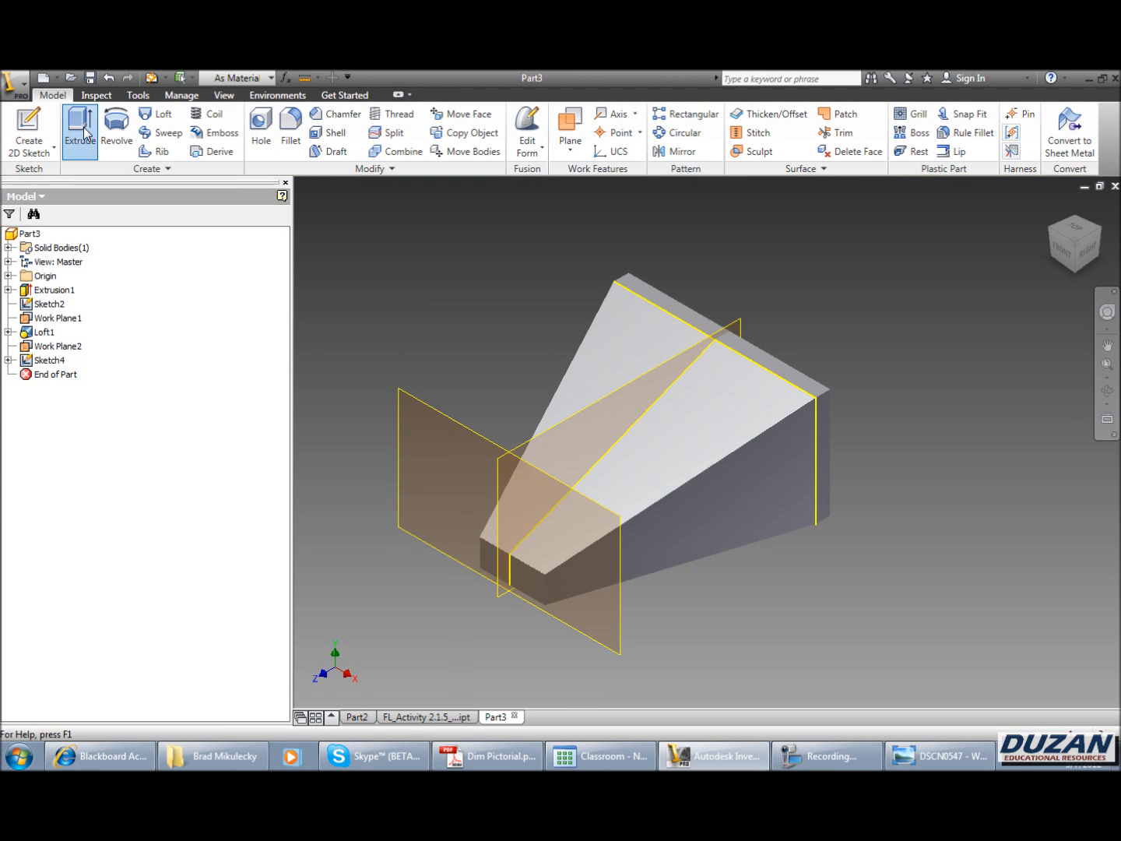
left_click(601, 535)
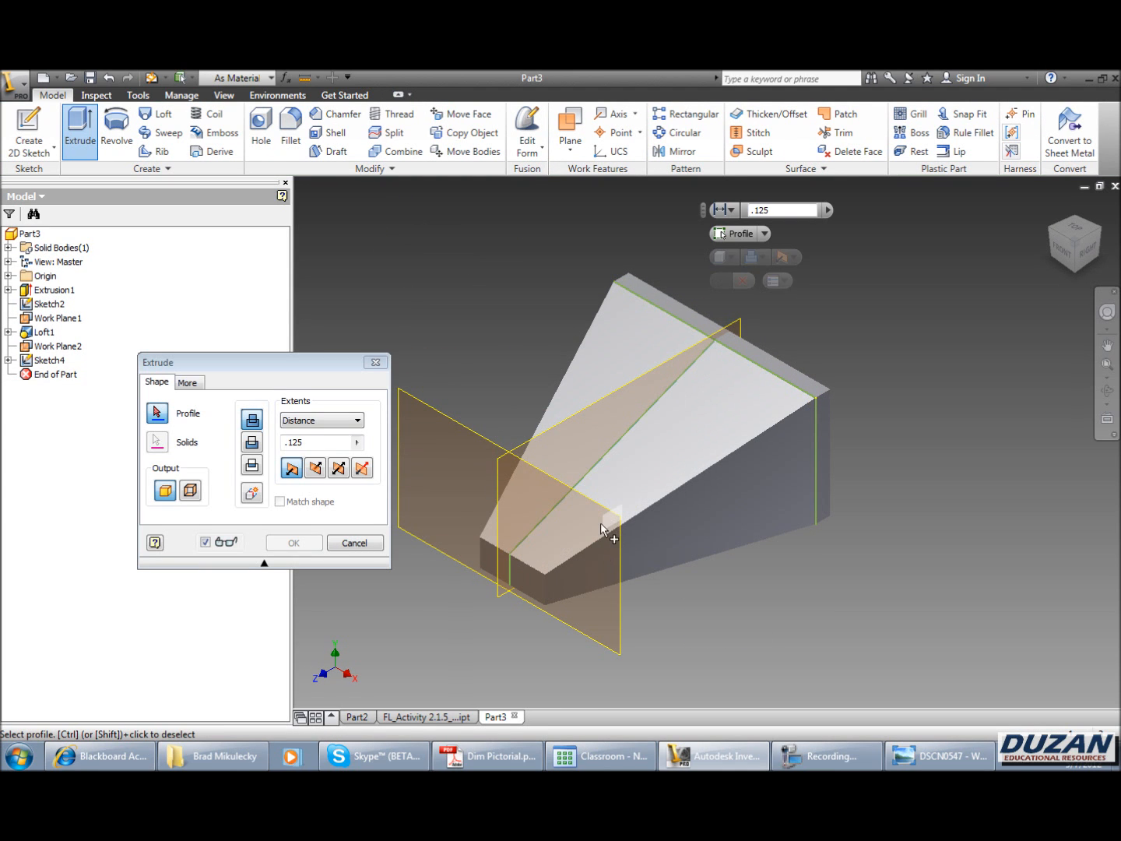
left_click(251, 441)
left_click(321, 420)
left_click(320, 474)
left_click(302, 542)
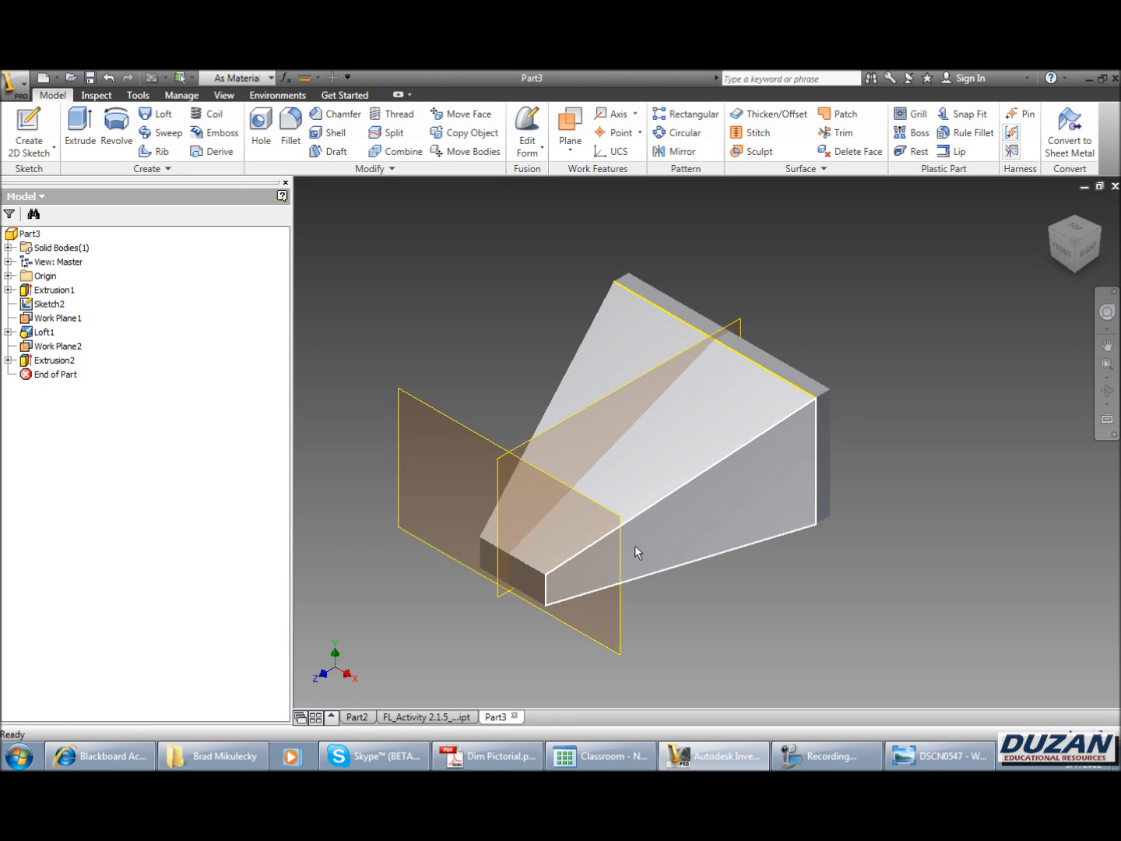
Edit the rectangular cut so it extends symmetrically to both sides of the middle plane.
right_click(57, 362)
left_click(94, 495)
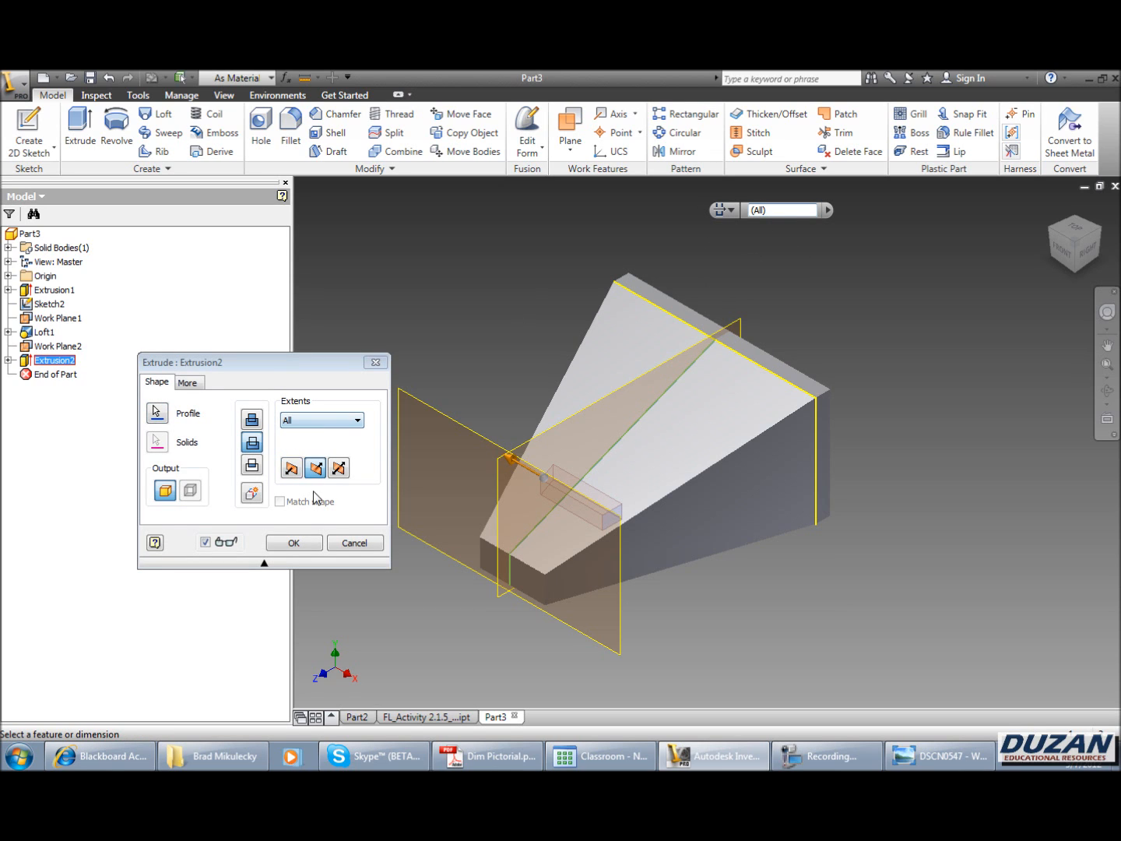
left_click(340, 468)
left_click(294, 543)
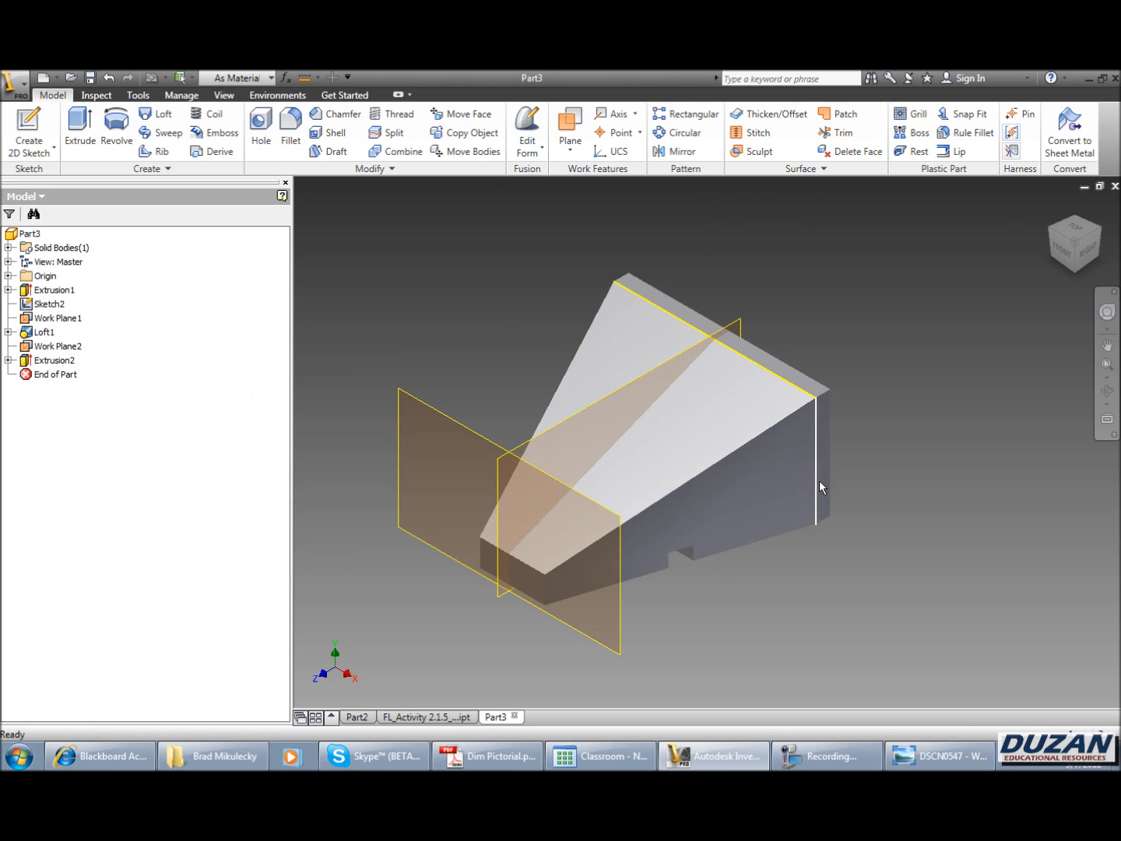
Hide Work Plane2, Sketch2 and Work Plane1 so only the notched wedge block is displayed.
left_click(1106, 390)
left_click_drag(1059, 403, 635, 533)
right_click(634, 534)
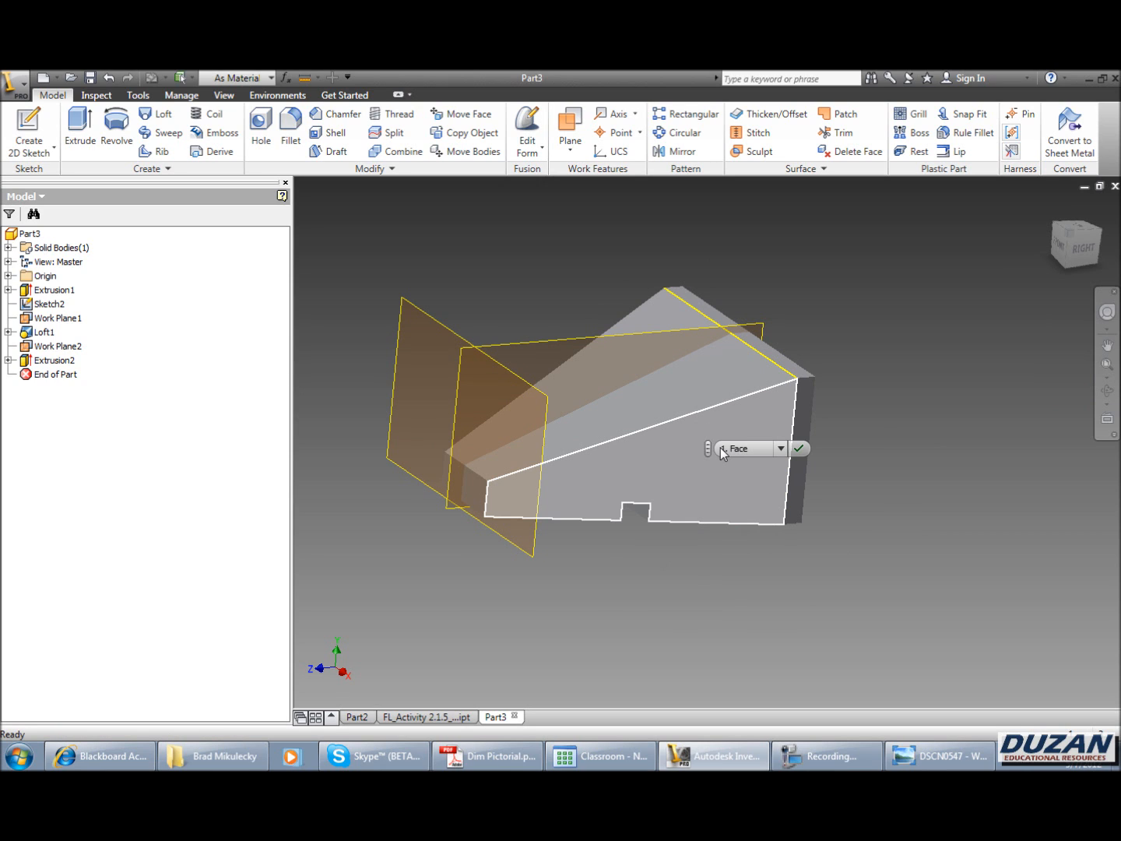
left_click(58, 346)
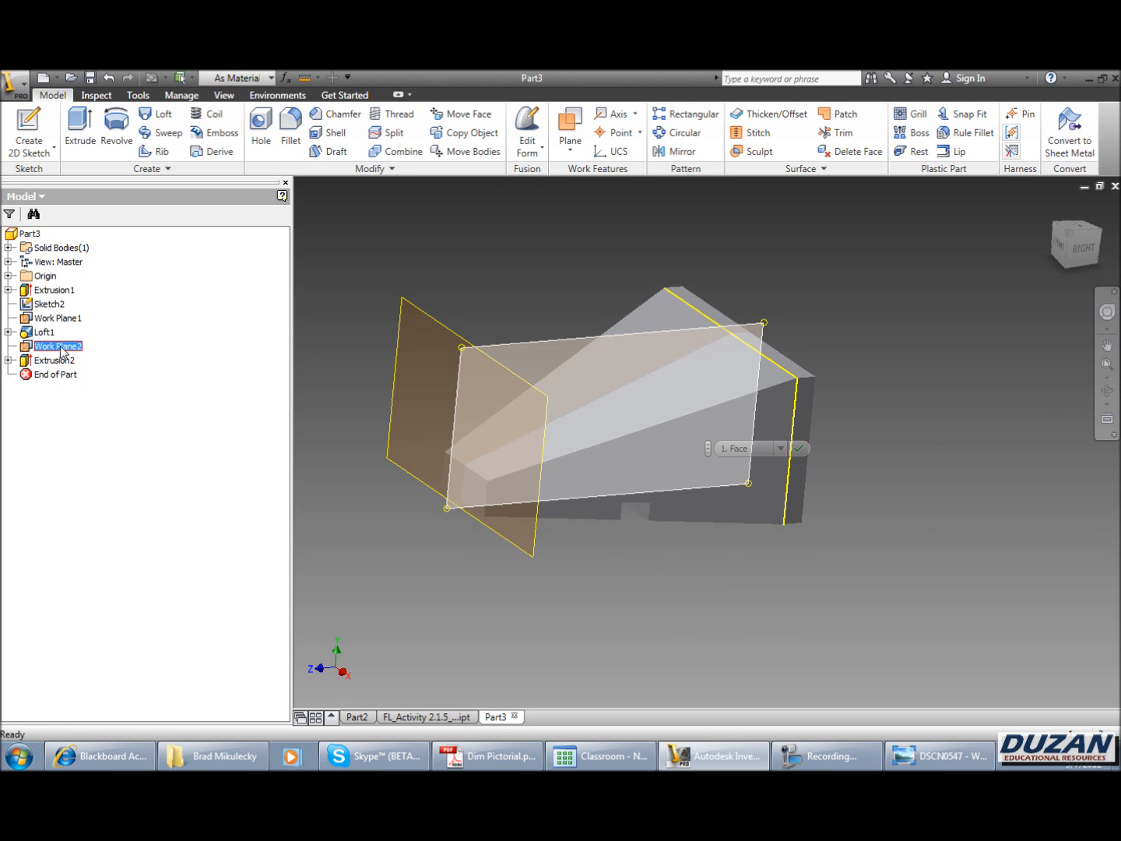
right_click(60, 347)
left_click(280, 474)
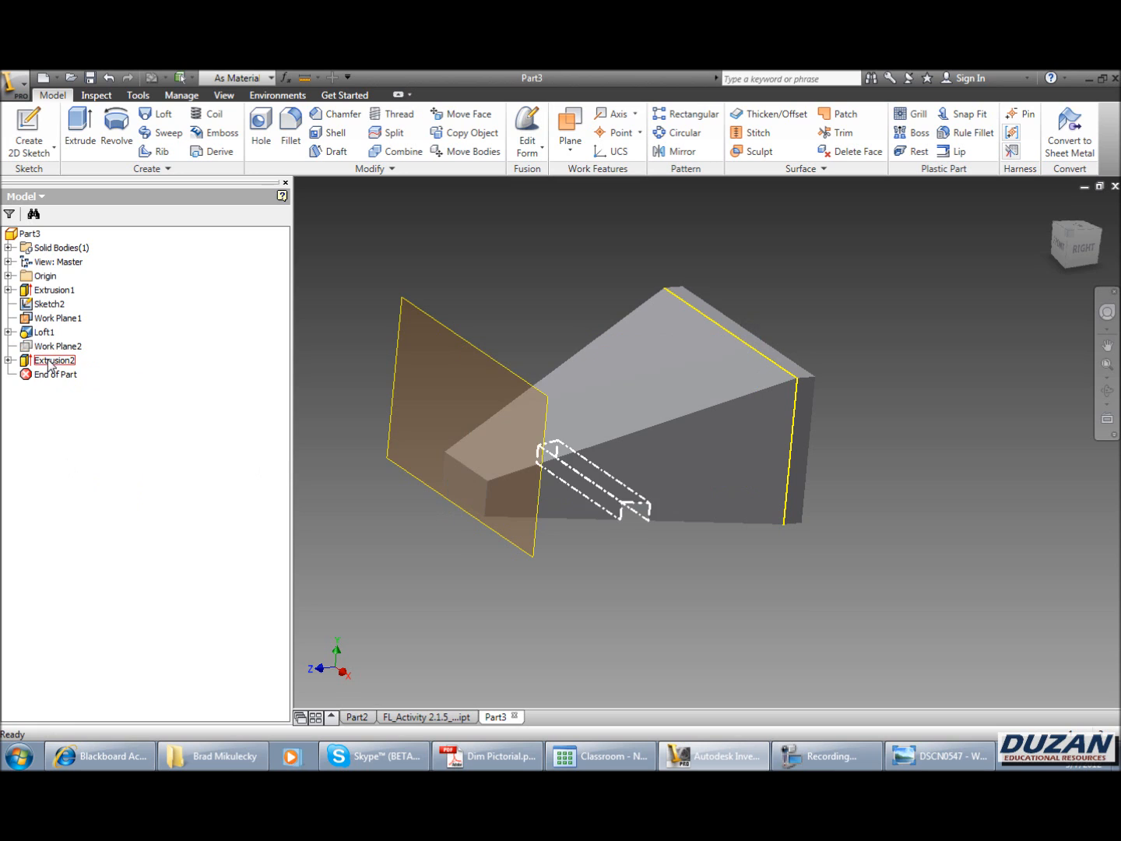
right_click(48, 304)
left_click(53, 465)
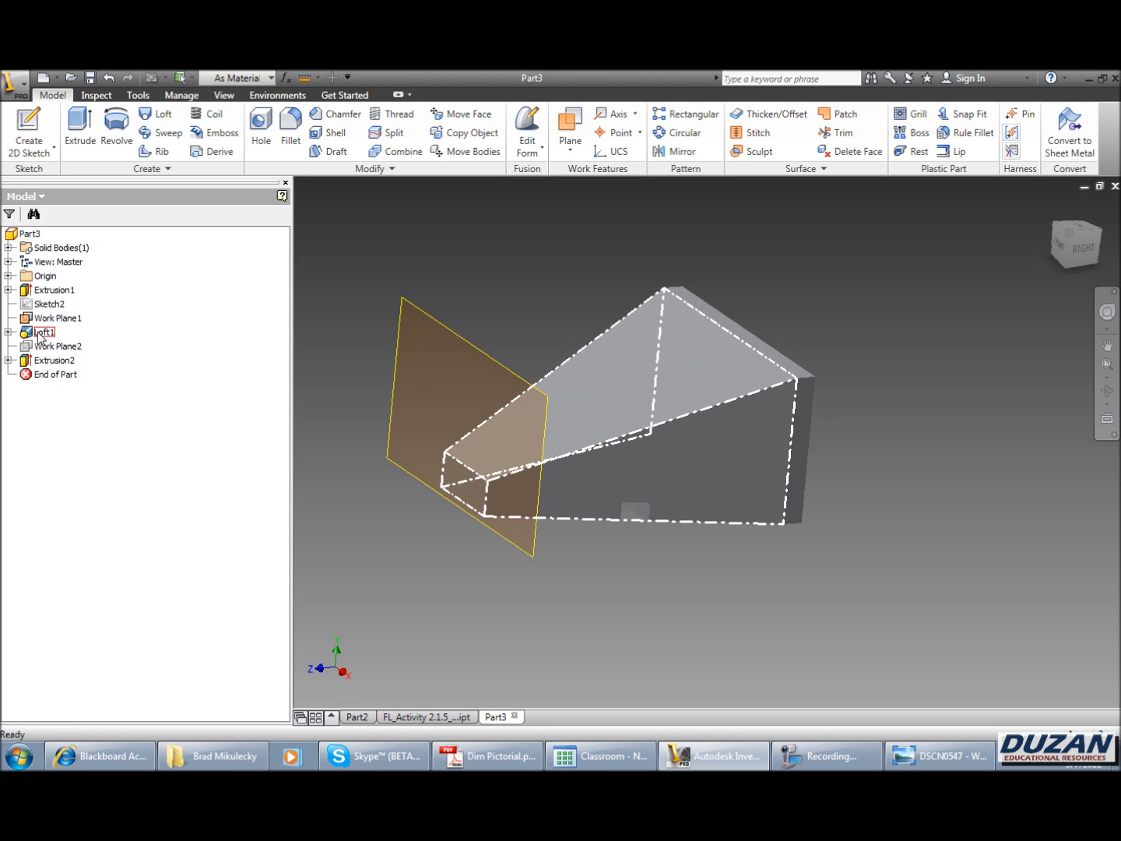
left_click(52, 319)
right_click(53, 326)
left_click(66, 453)
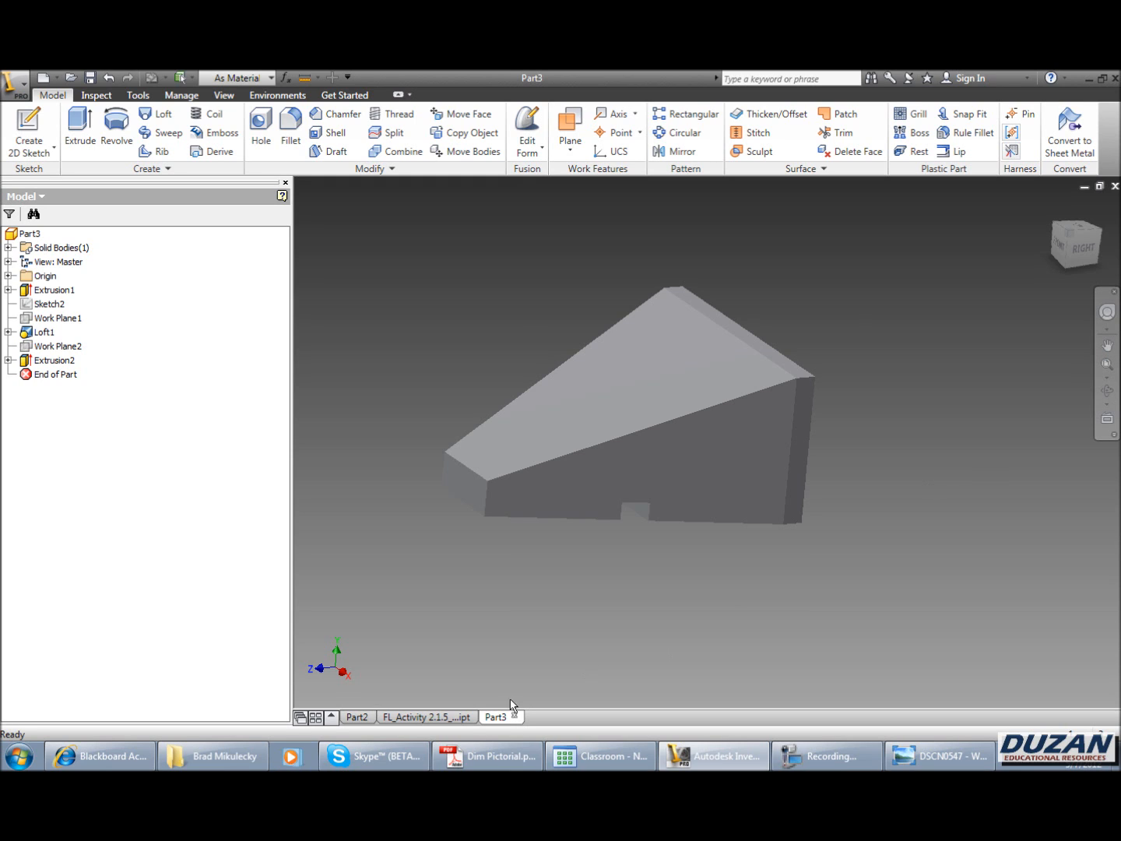
Switch to the FL_Activity 2.1.5_Loft document to examine the curved lofted part.
left_click(470, 716)
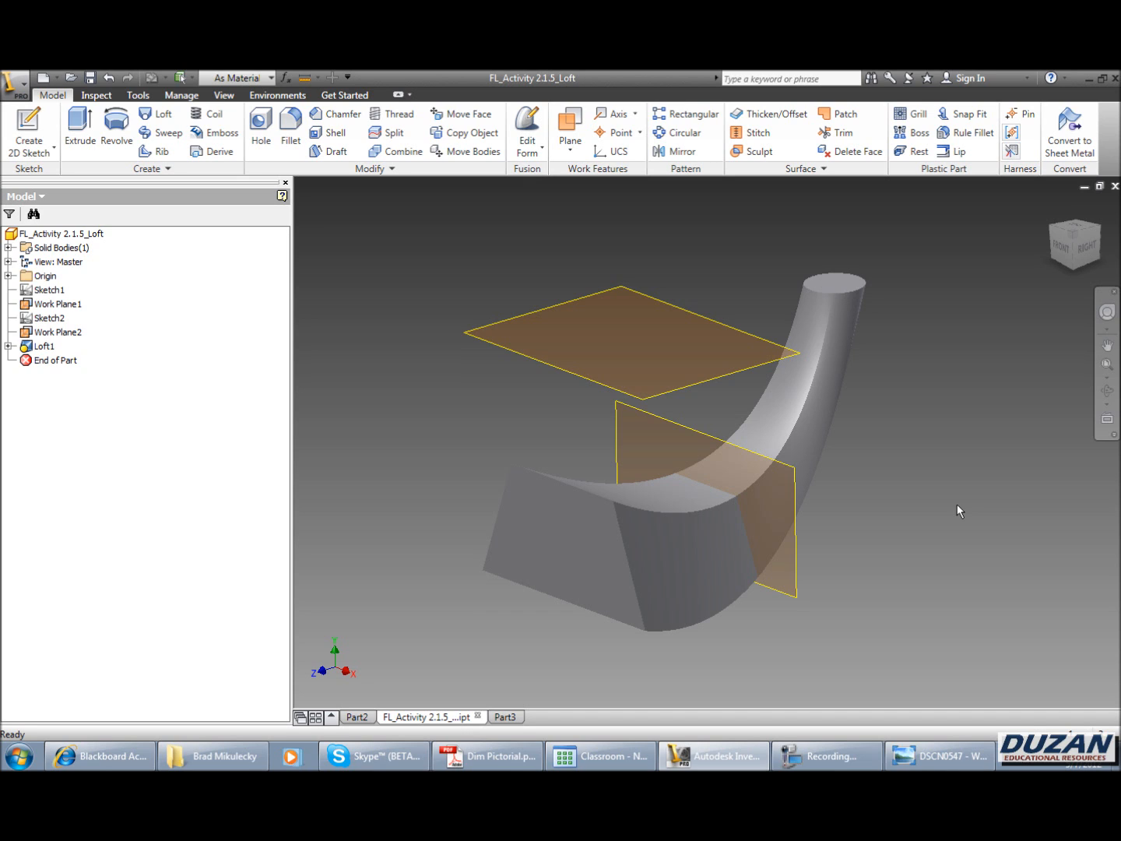
left_click(827, 755)
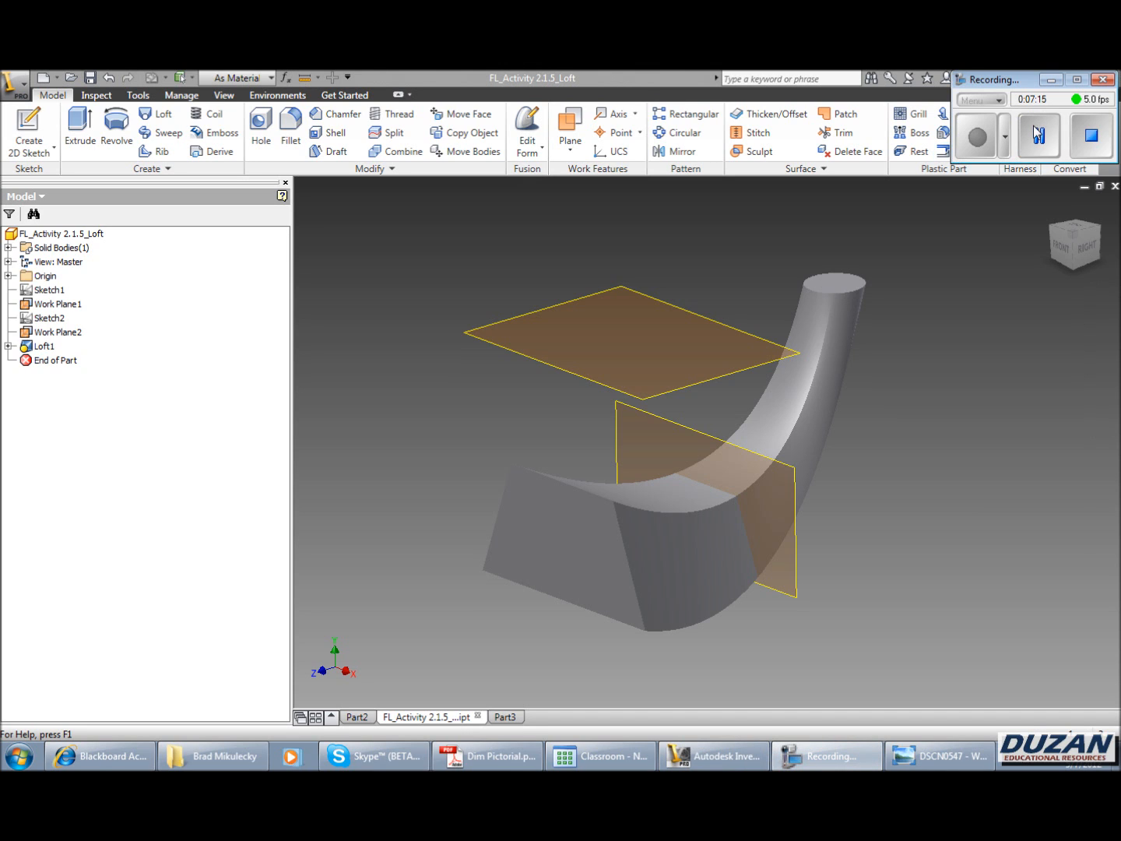